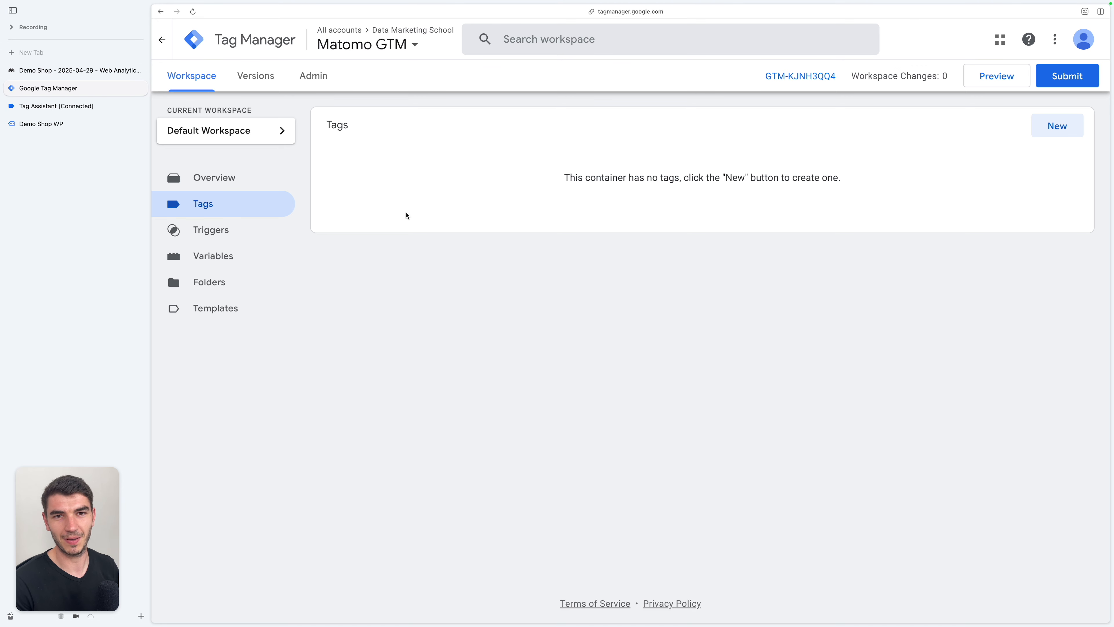
- Create a tag in the Google Tag Manager container from the Community Template Gallery's "Matomo Analytics - Configuration" template by data-marketing-school, searching for "matomo"
key(ctrl+Tab)
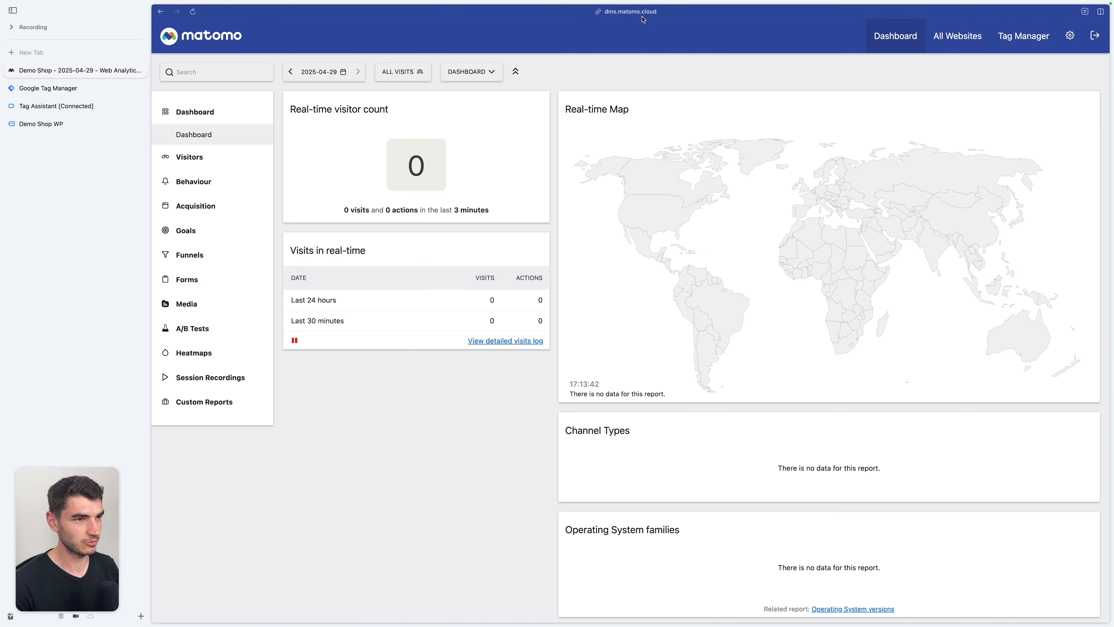
click(71, 88)
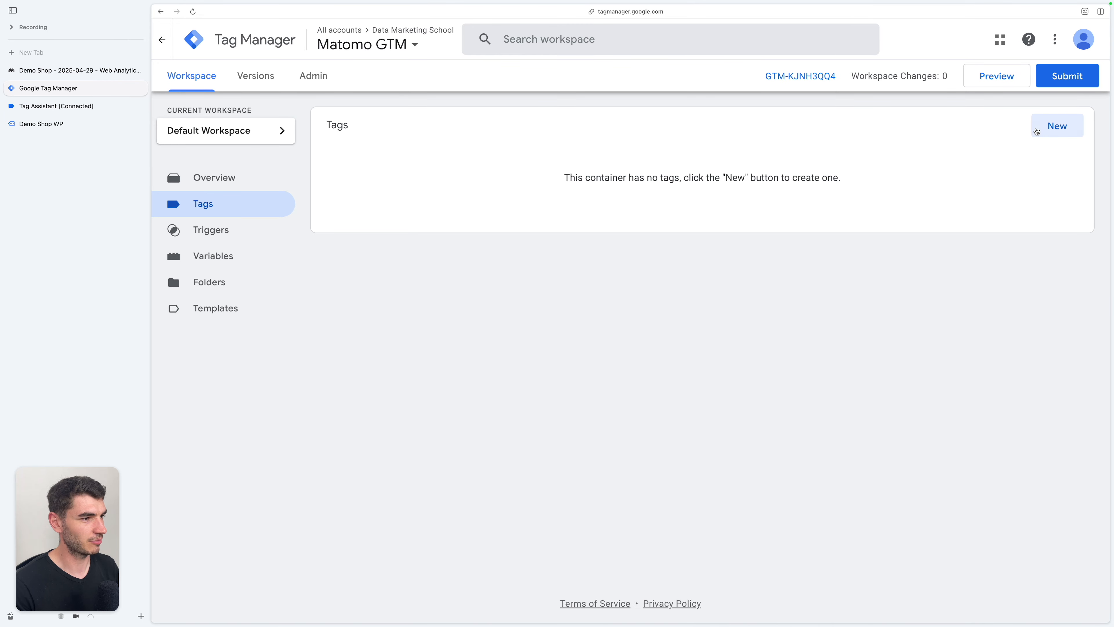
click(1051, 133)
click(785, 165)
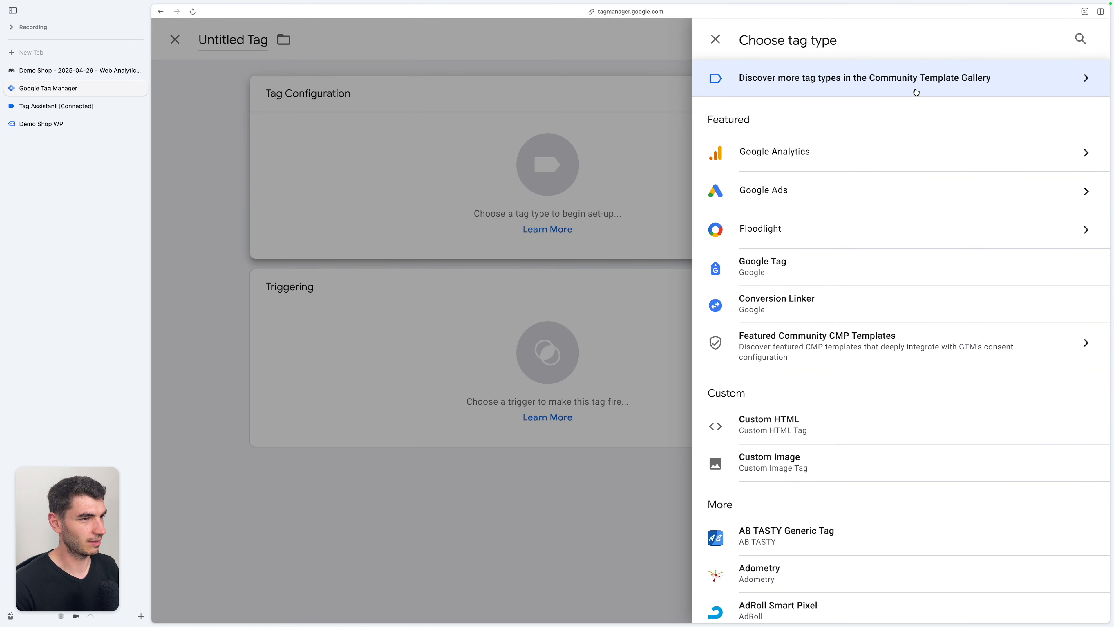
click(983, 90)
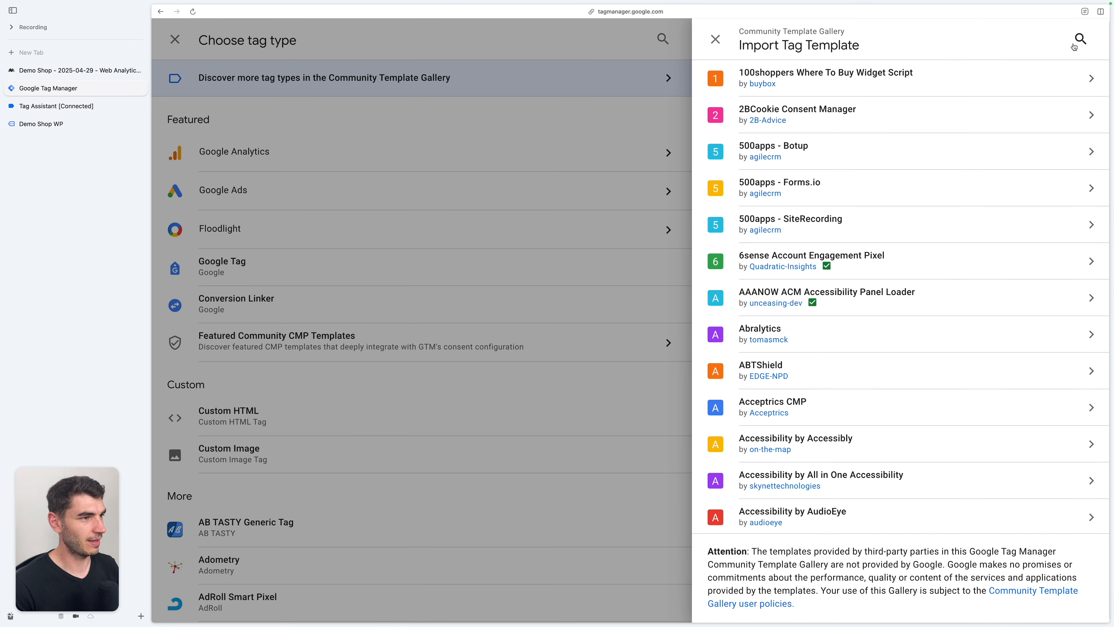
click(1080, 42)
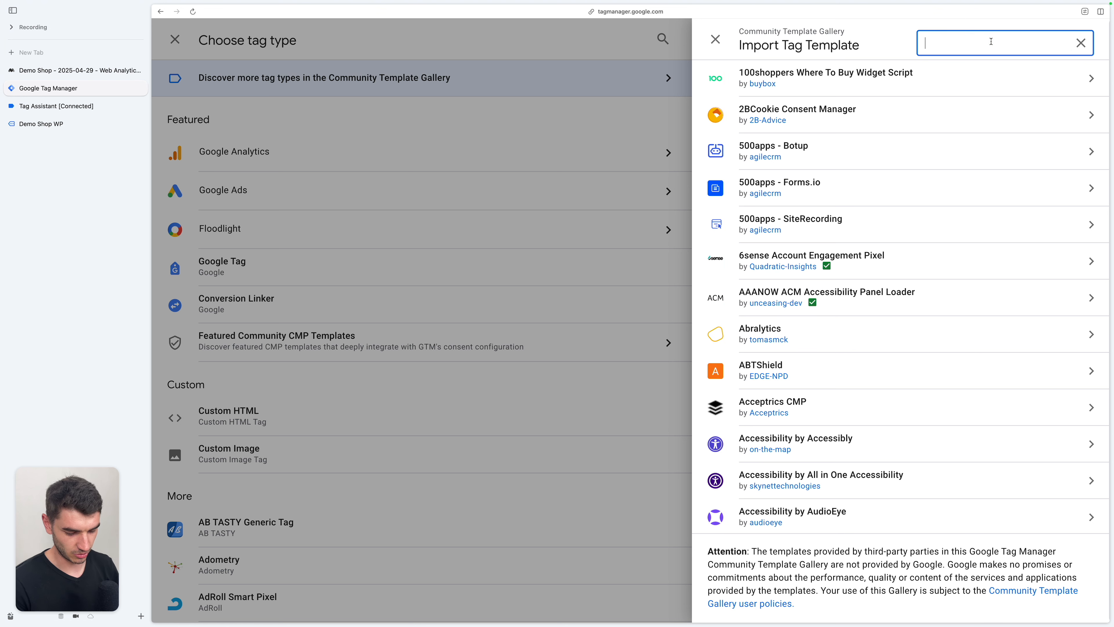
text(matomo)
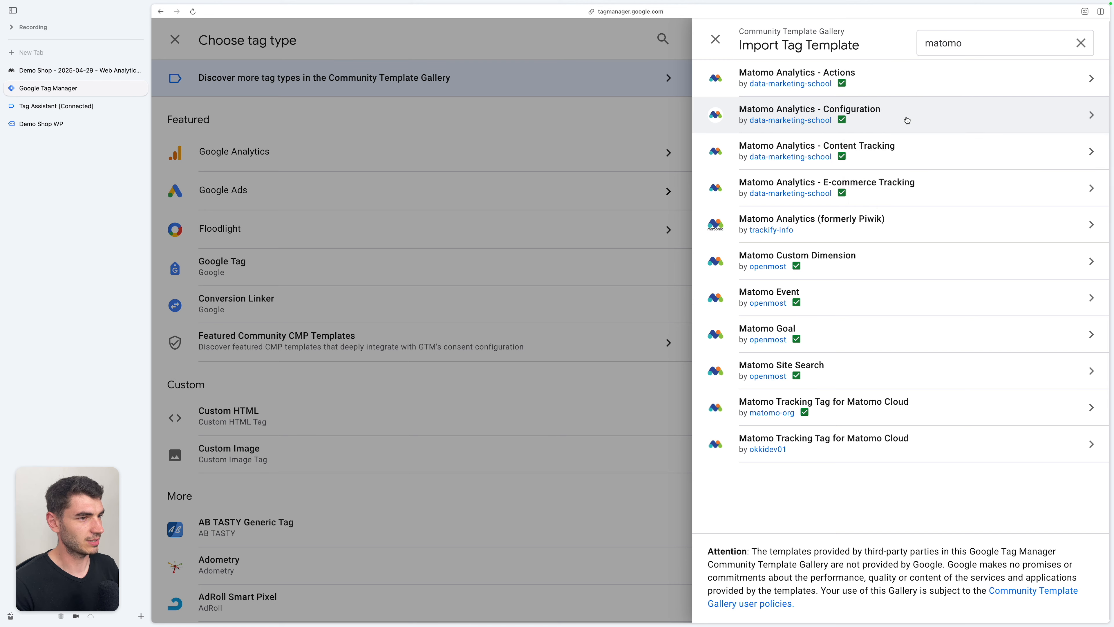
click(951, 117)
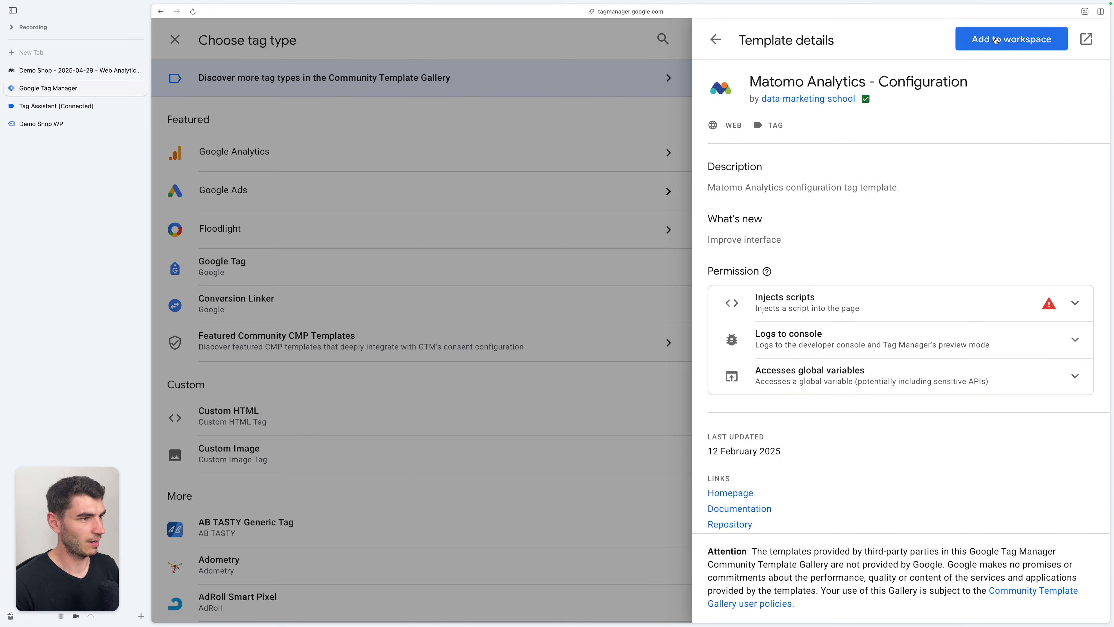
click(1011, 39)
click(799, 318)
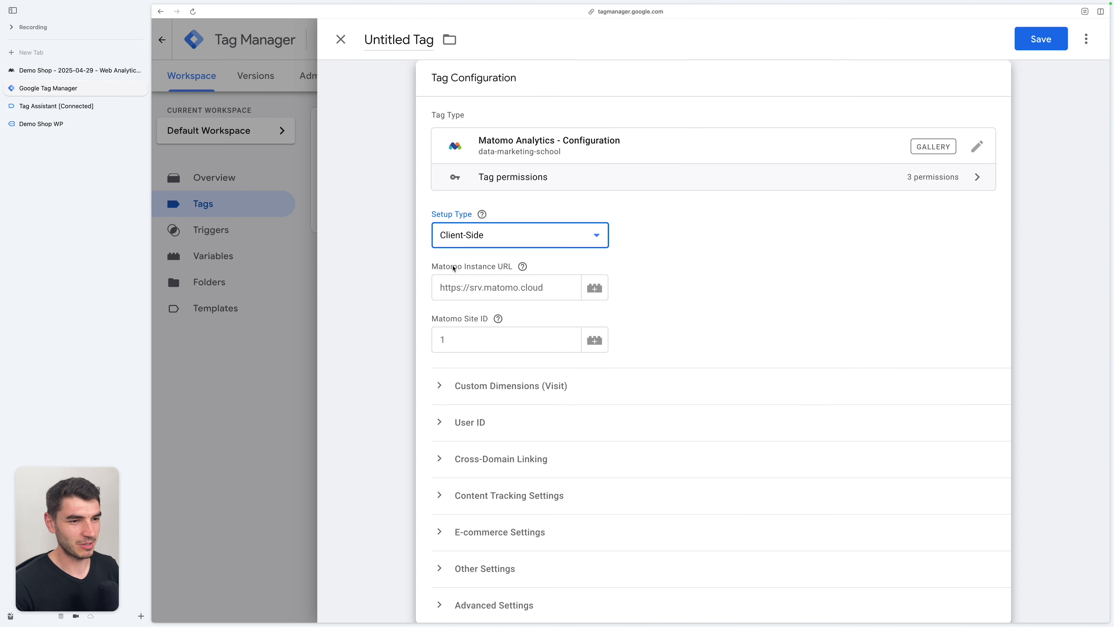
click(491, 280)
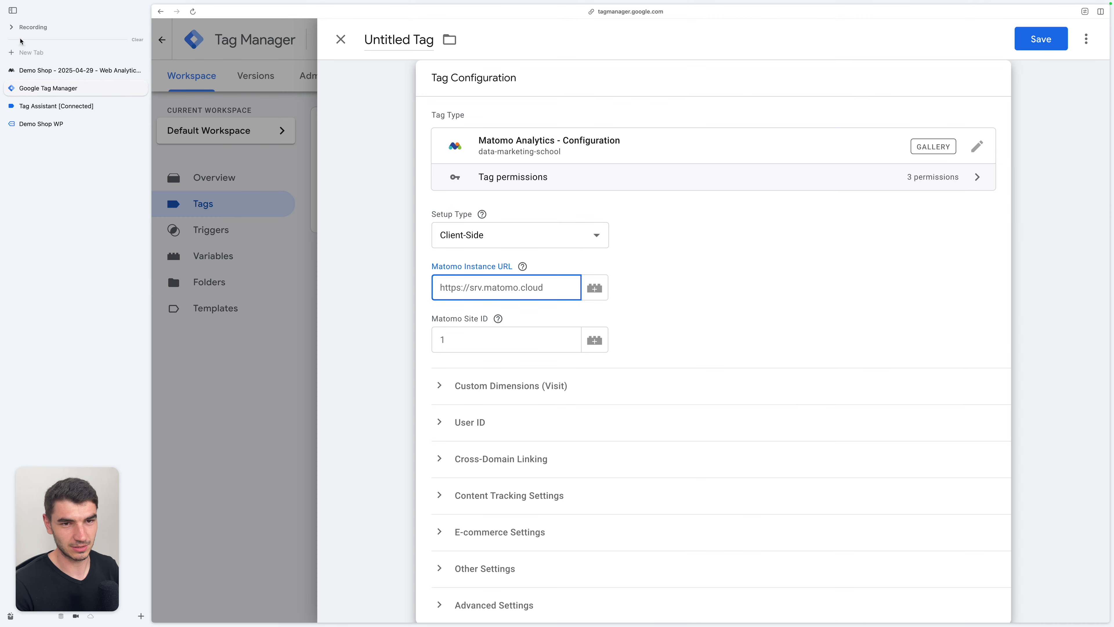
click(72, 71)
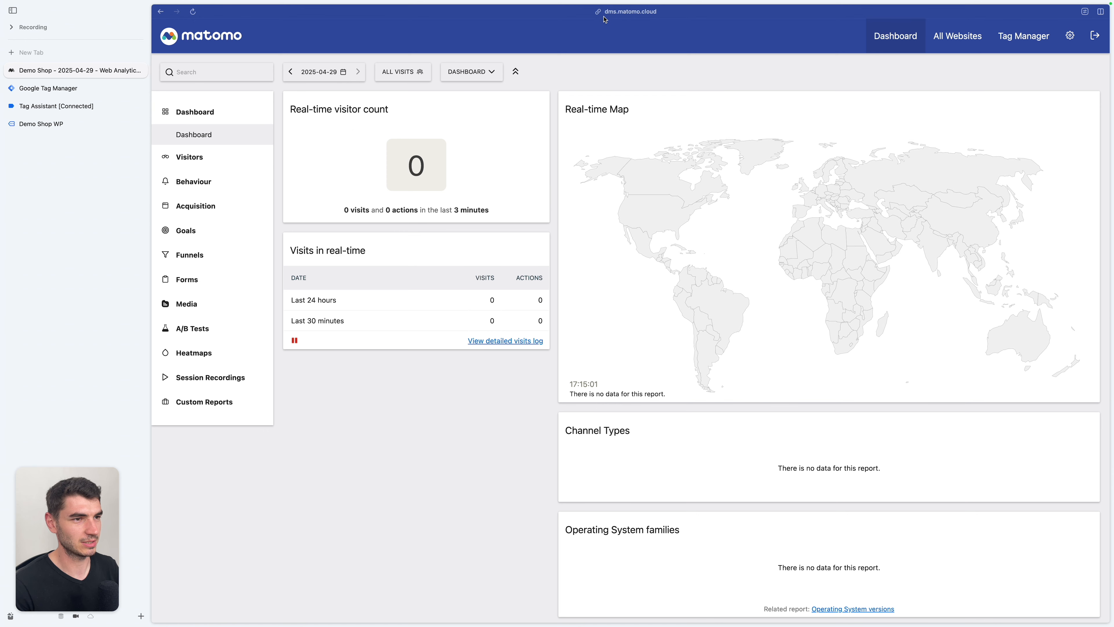
key(ctrl+Tab)
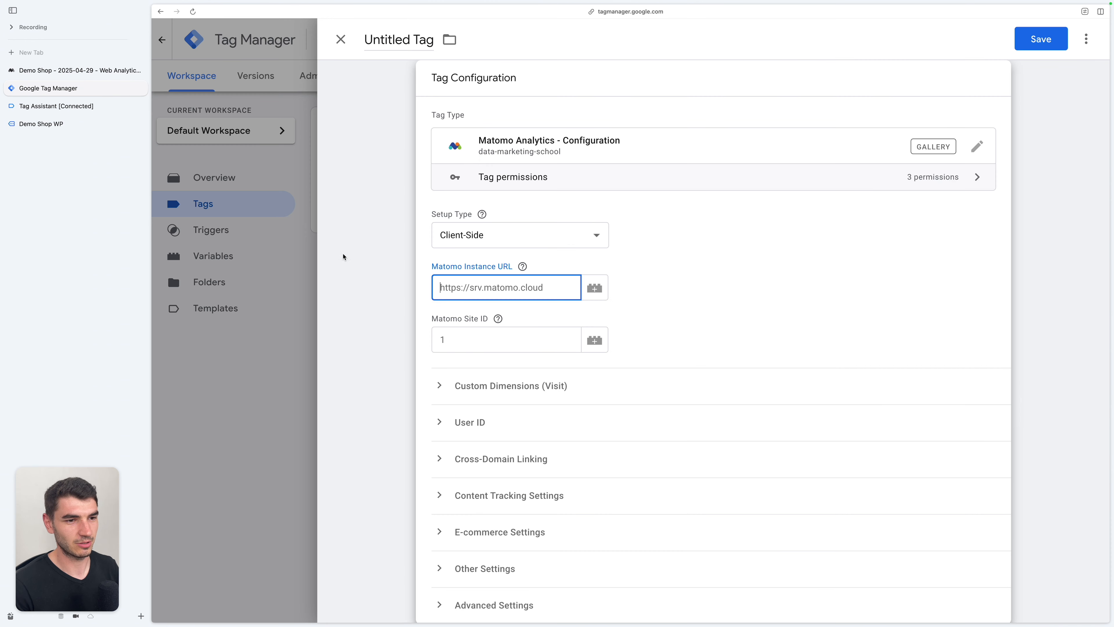
text(https://dms.)
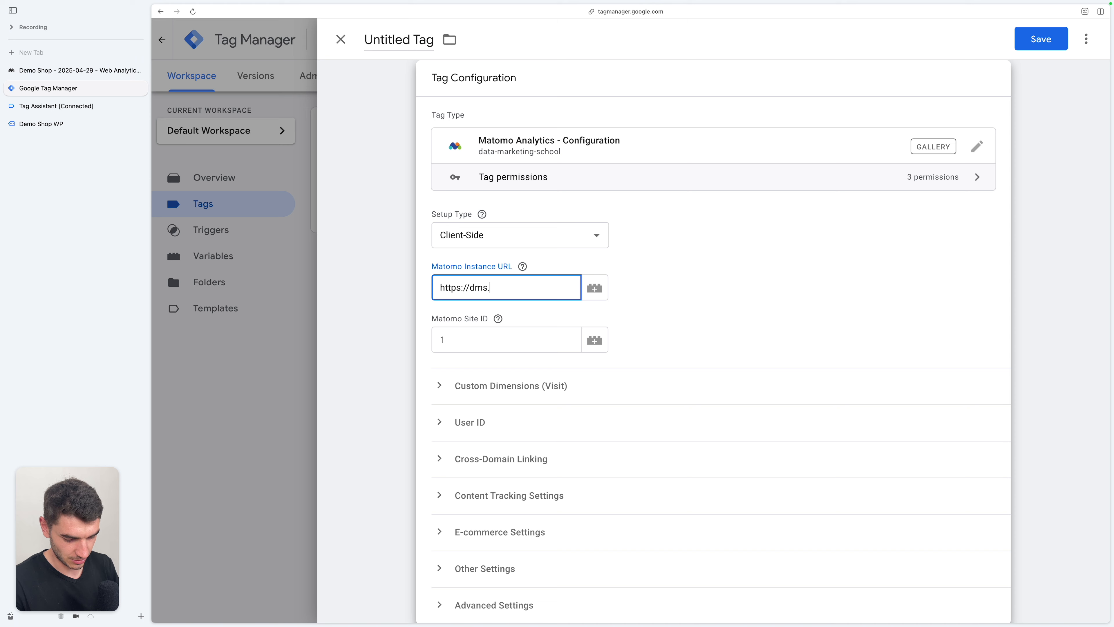
text(matomo.cloud)
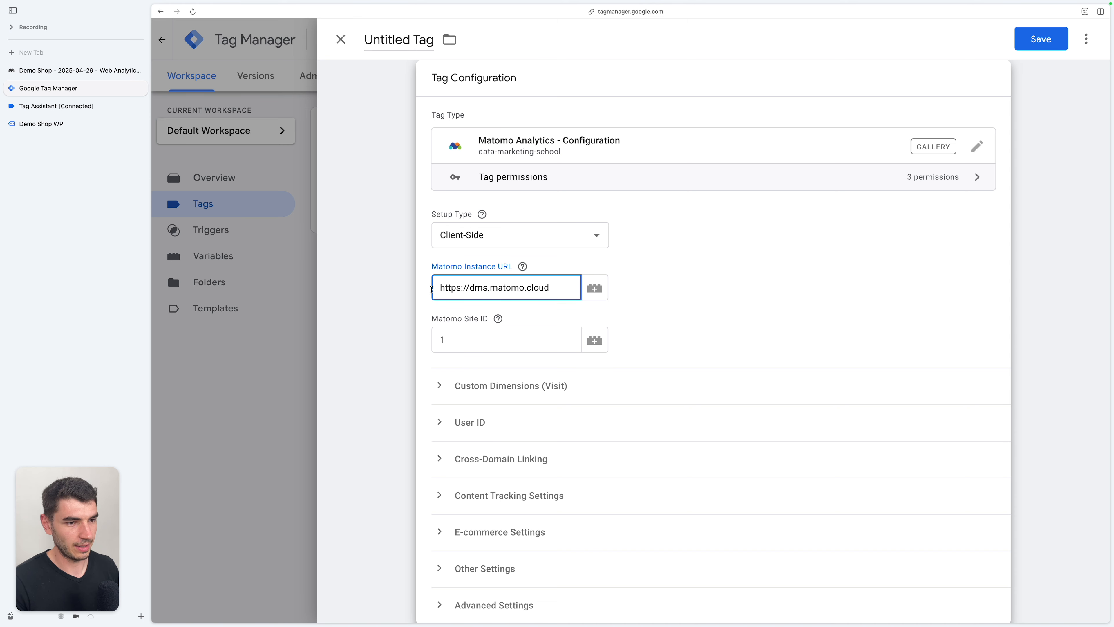
click(485, 340)
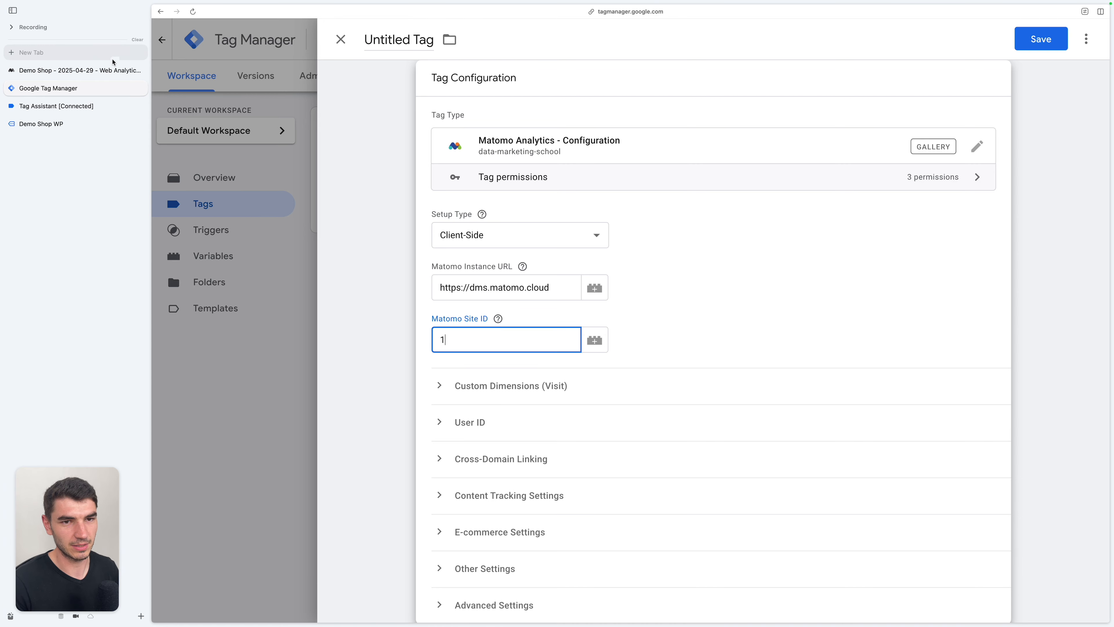
click(466, 339)
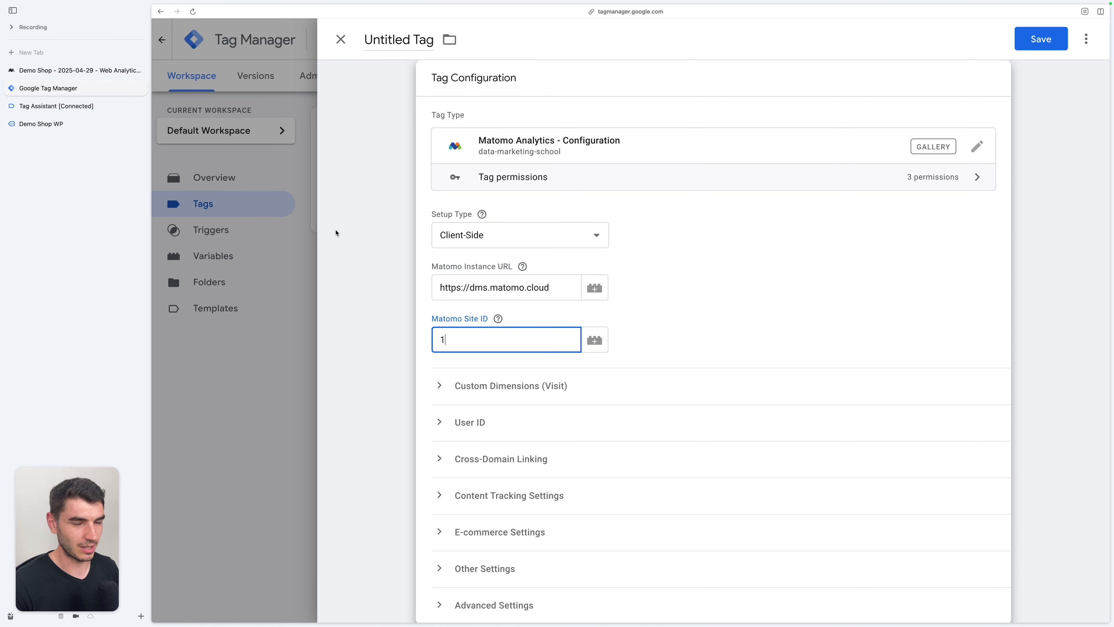
- Switch to Matomo and look up the Demo Shop site's ID in the website management settings
click(107, 71)
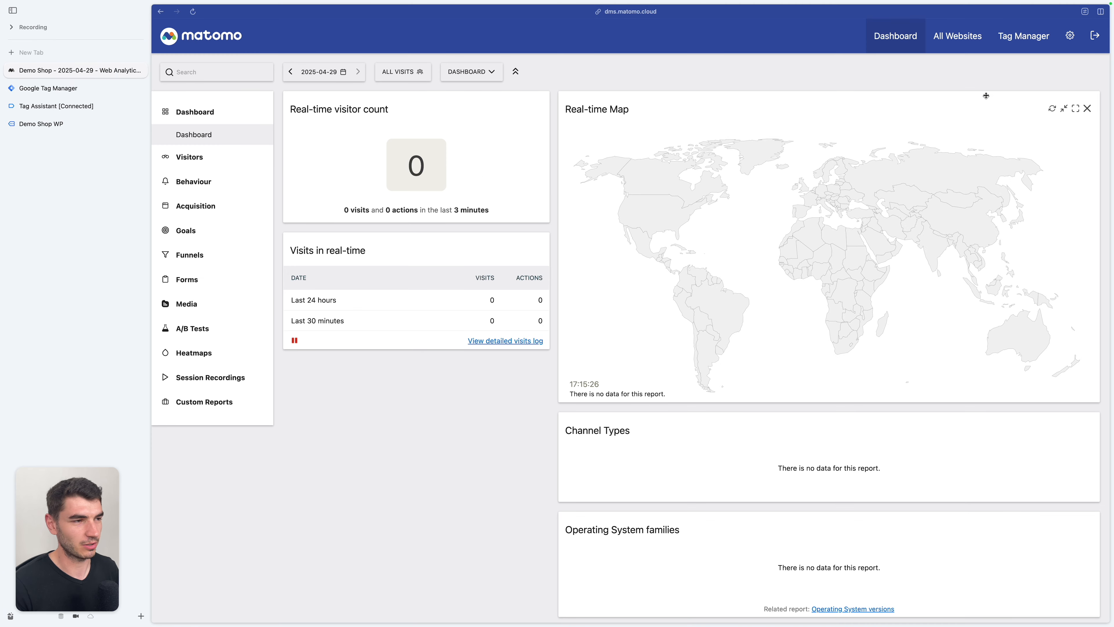
click(1070, 39)
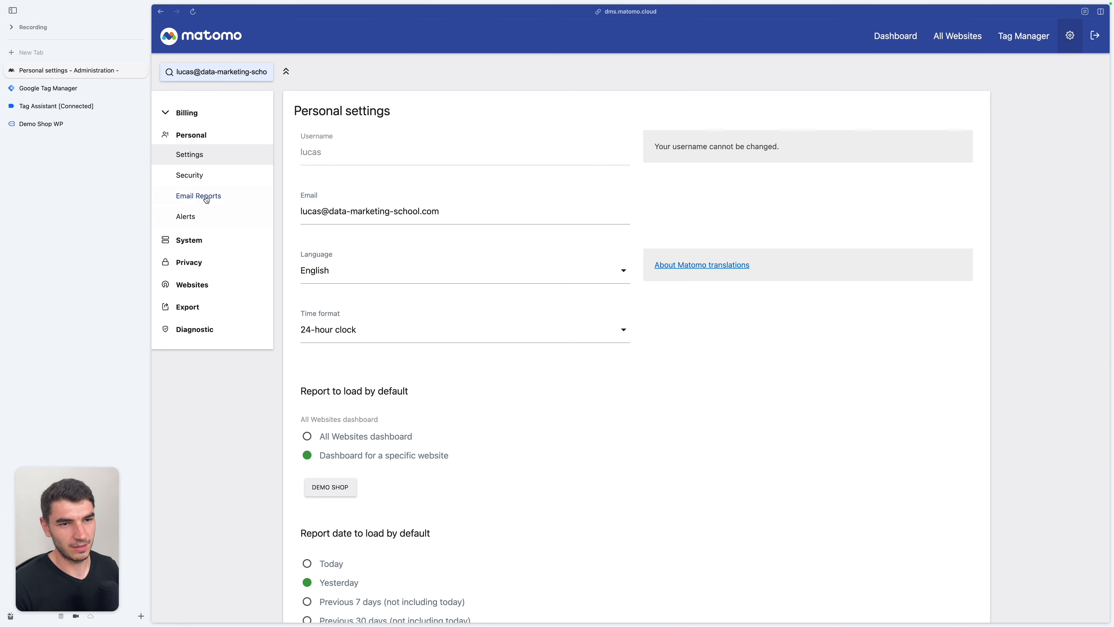
click(213, 281)
click(199, 224)
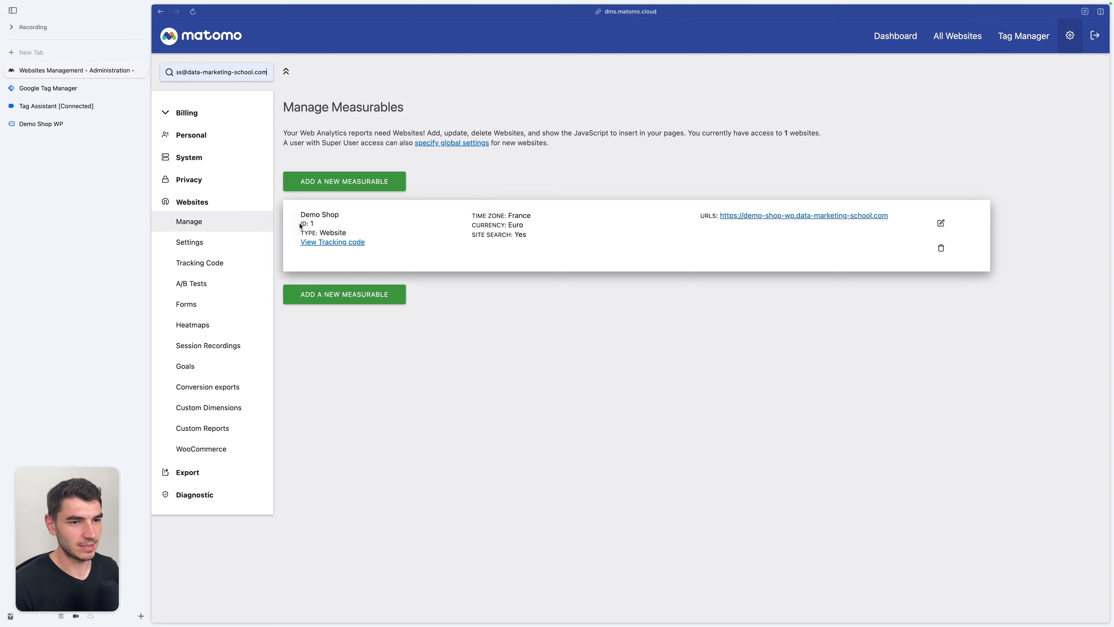
- Back in Google Tag Manager, assign the Initialization - All Pages trigger and save the tag as "Matomo Analytics - Configuration"
key(ctrl+Tab)
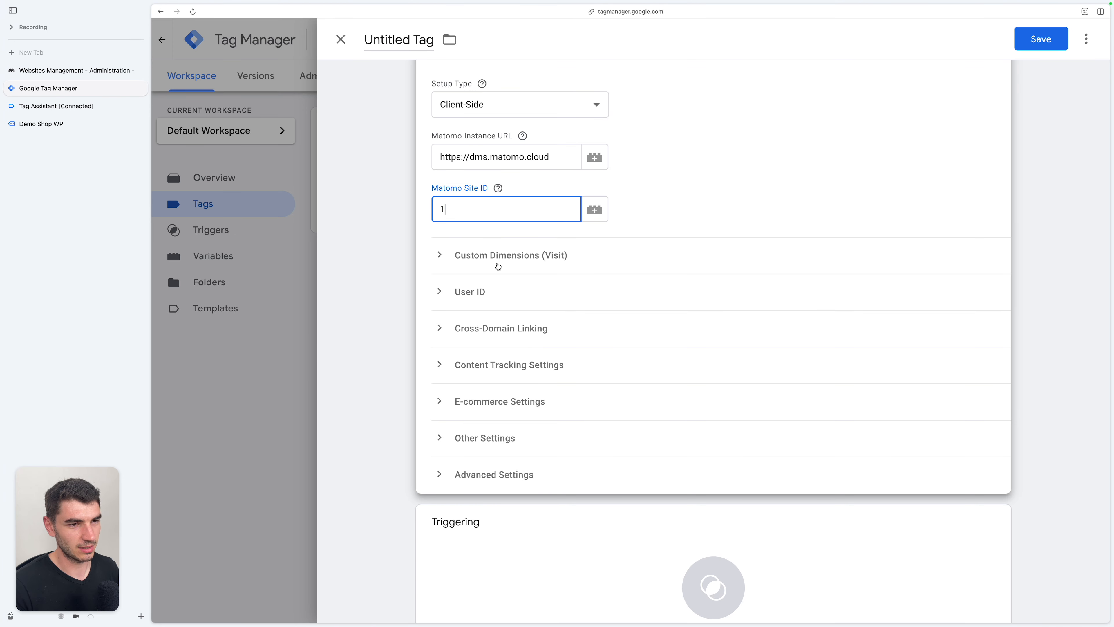
scroll(497, 265, up, 3)
scroll(497, 267, down, 5)
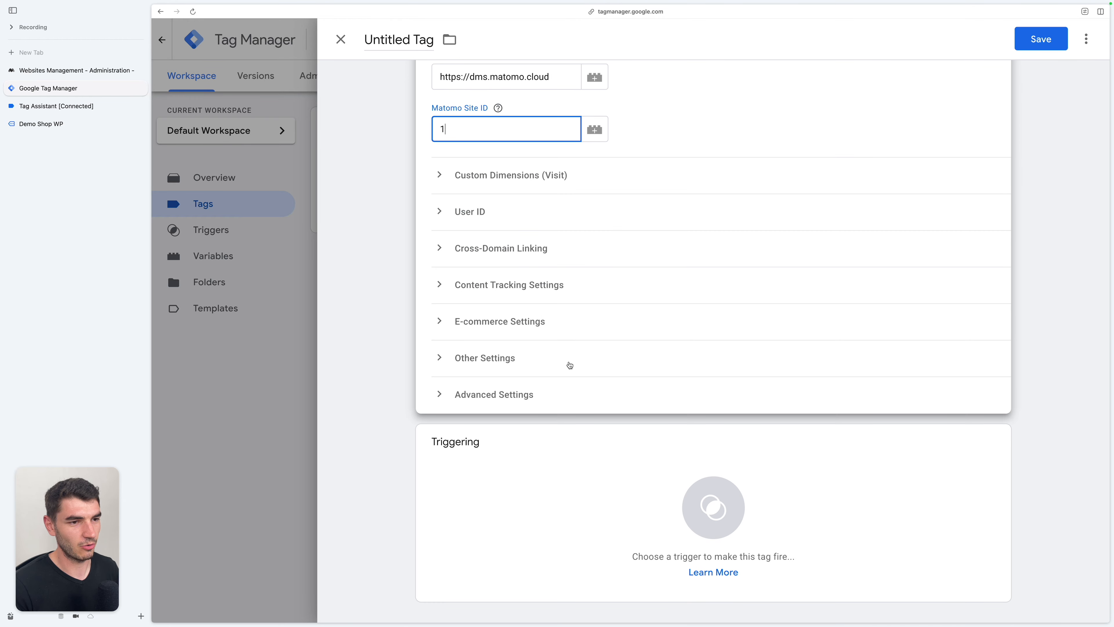
click(631, 472)
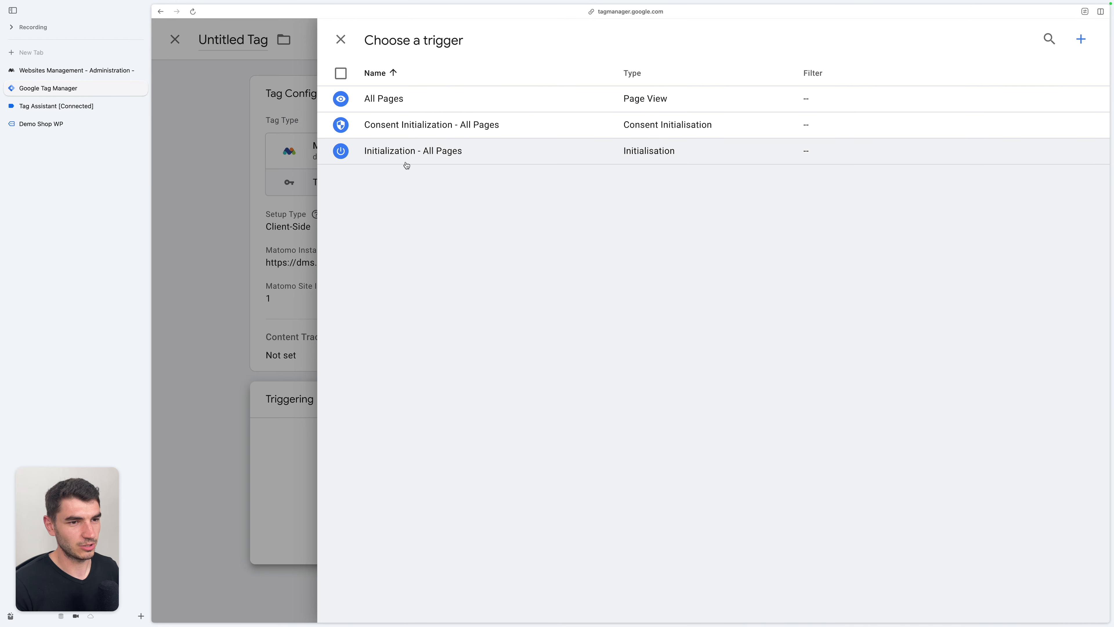
click(522, 159)
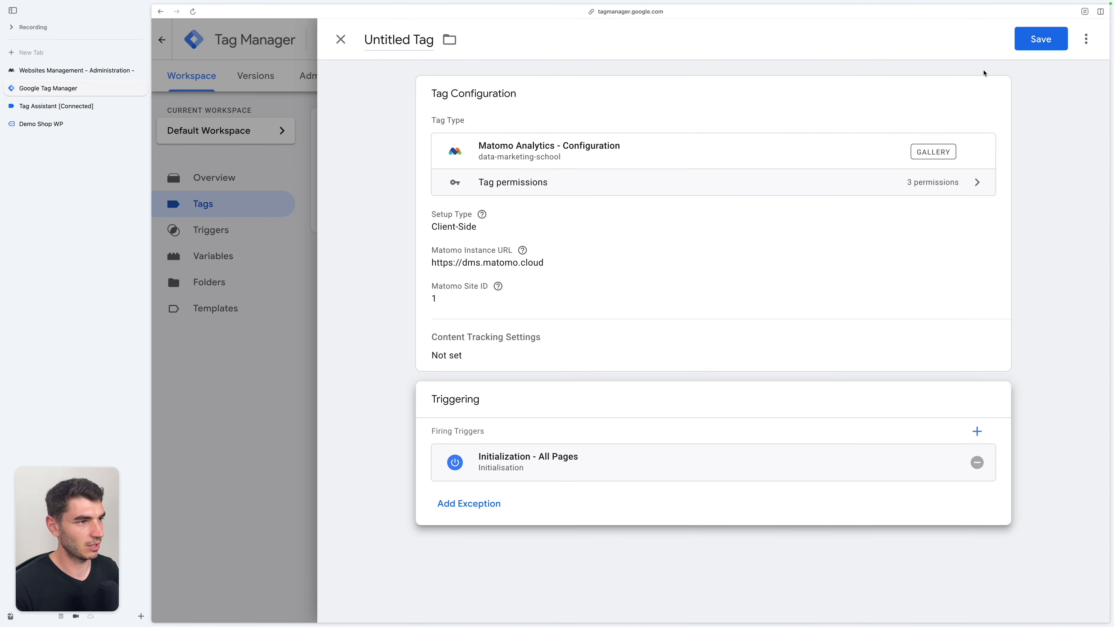
click(1046, 44)
click(739, 233)
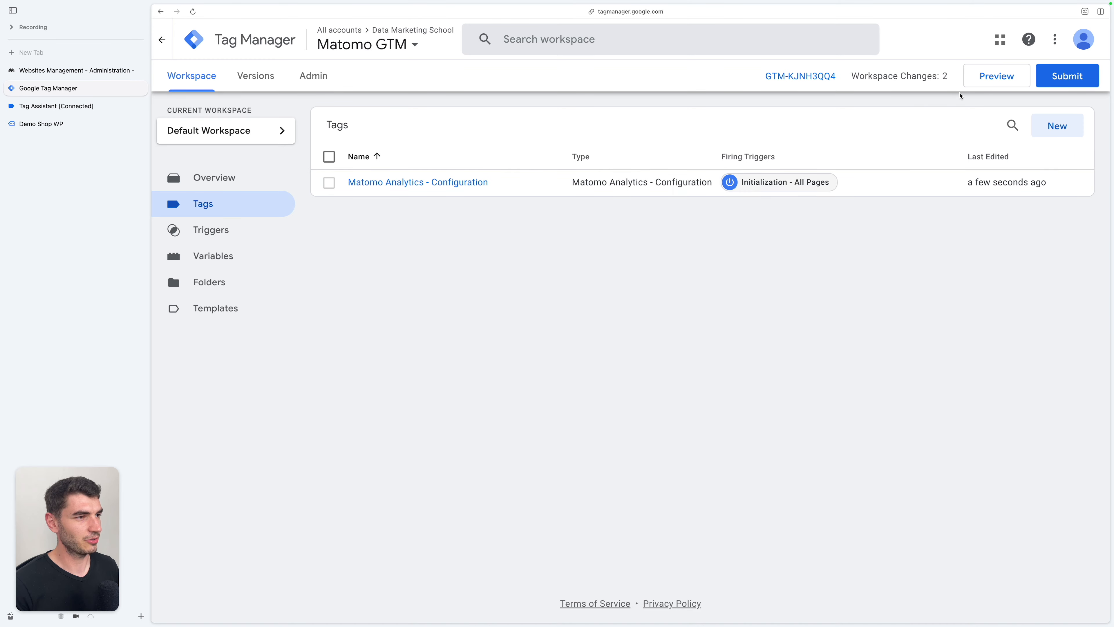
- Preview the container and check the tag's tracking through Tag Assistant's Initialisation event and the real-time visit on the Matomo dashboard
click(990, 81)
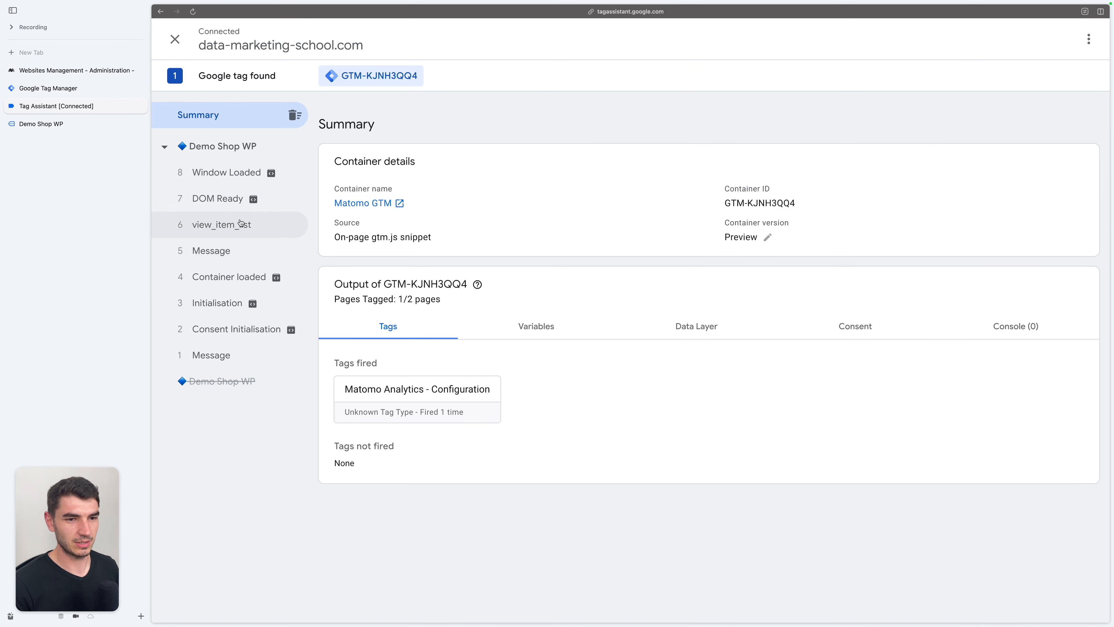
click(219, 304)
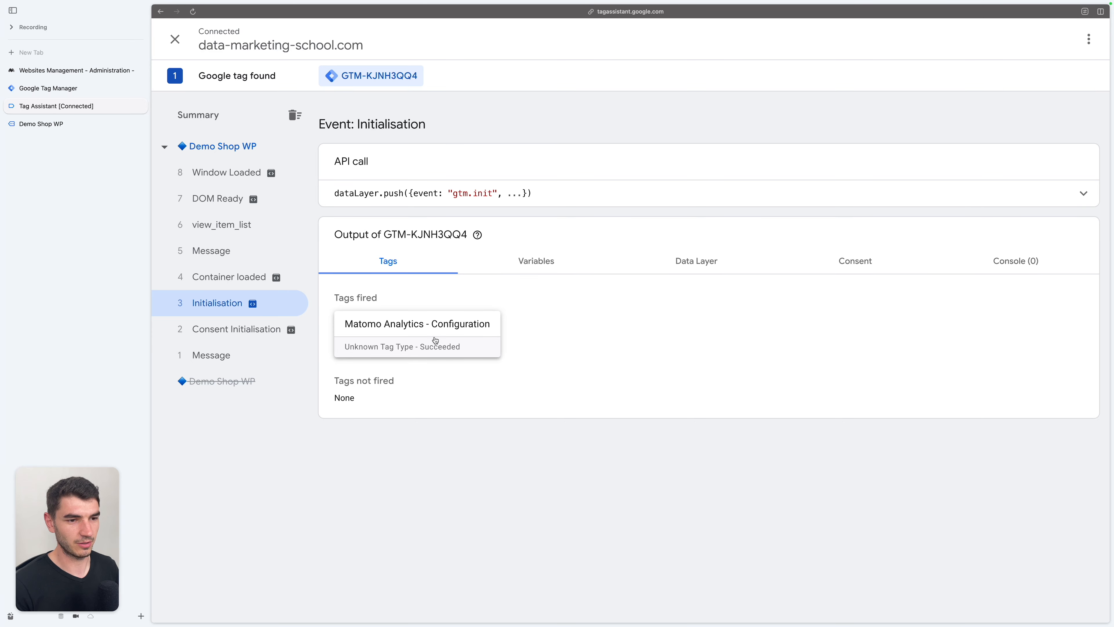
click(102, 71)
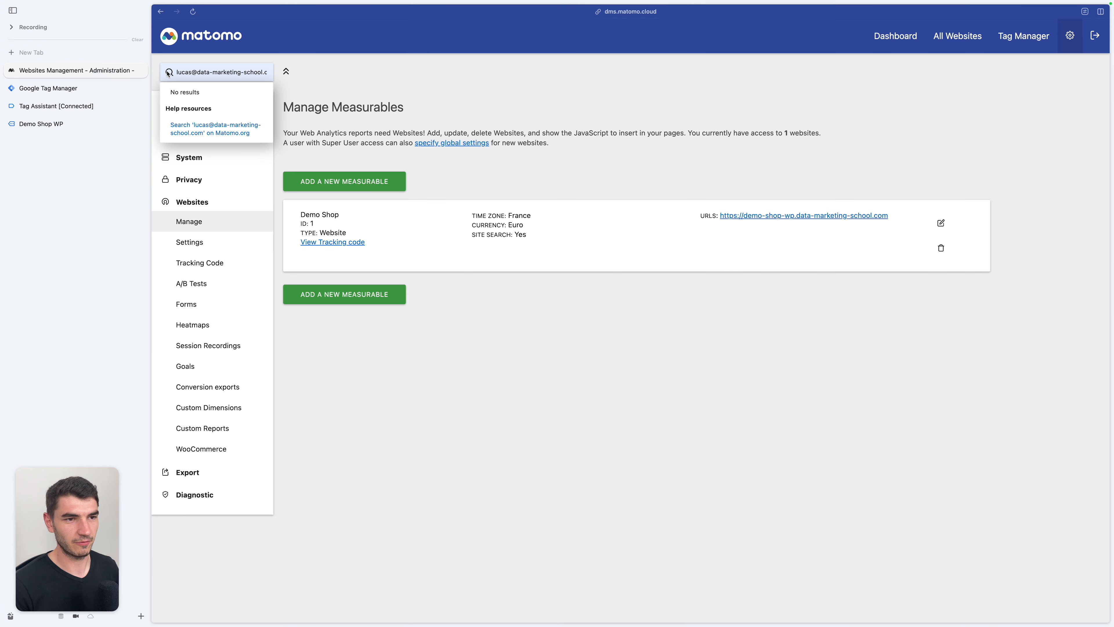
click(891, 42)
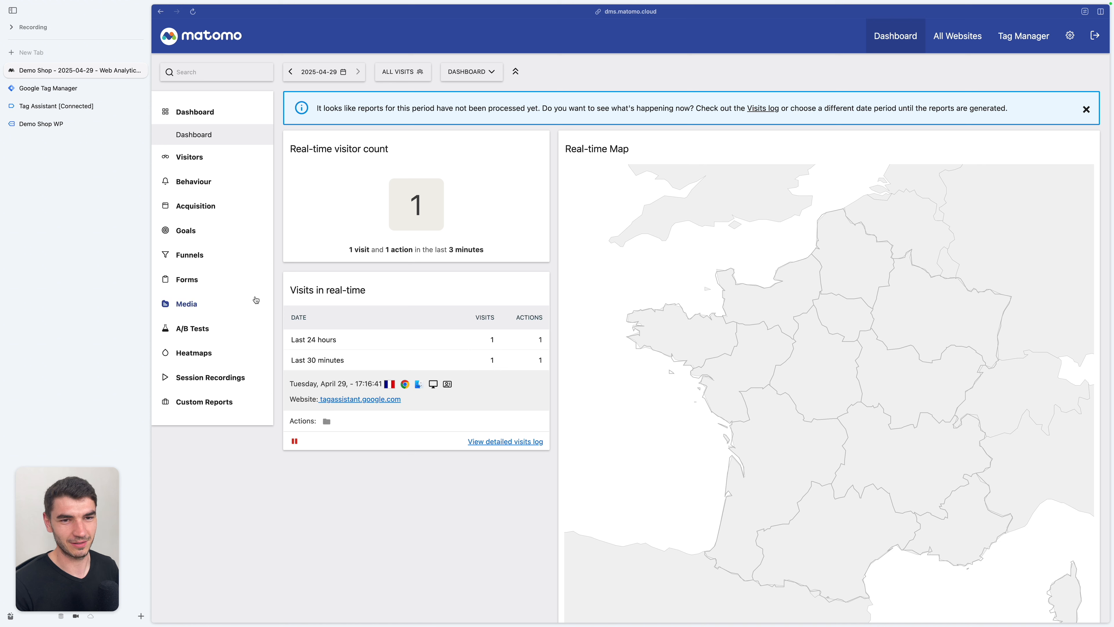
mouse_move(327, 421)
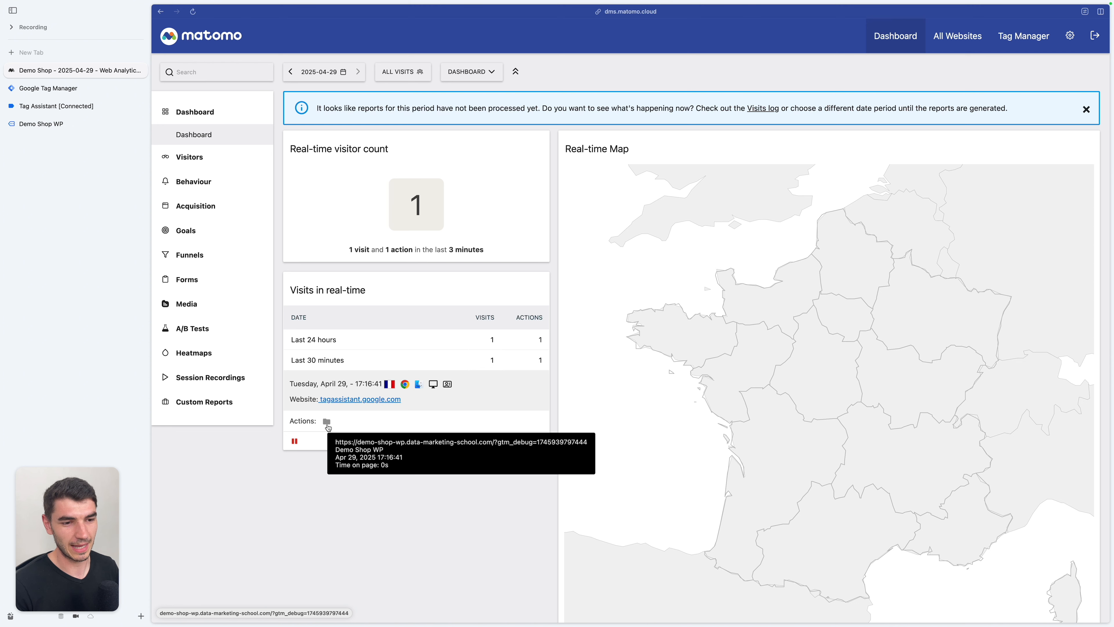
- In Matomo's website management, edit the Demo Shop measurable and set Ecommerce to "Ecommerce enabled"
key(ctrl+Tab)
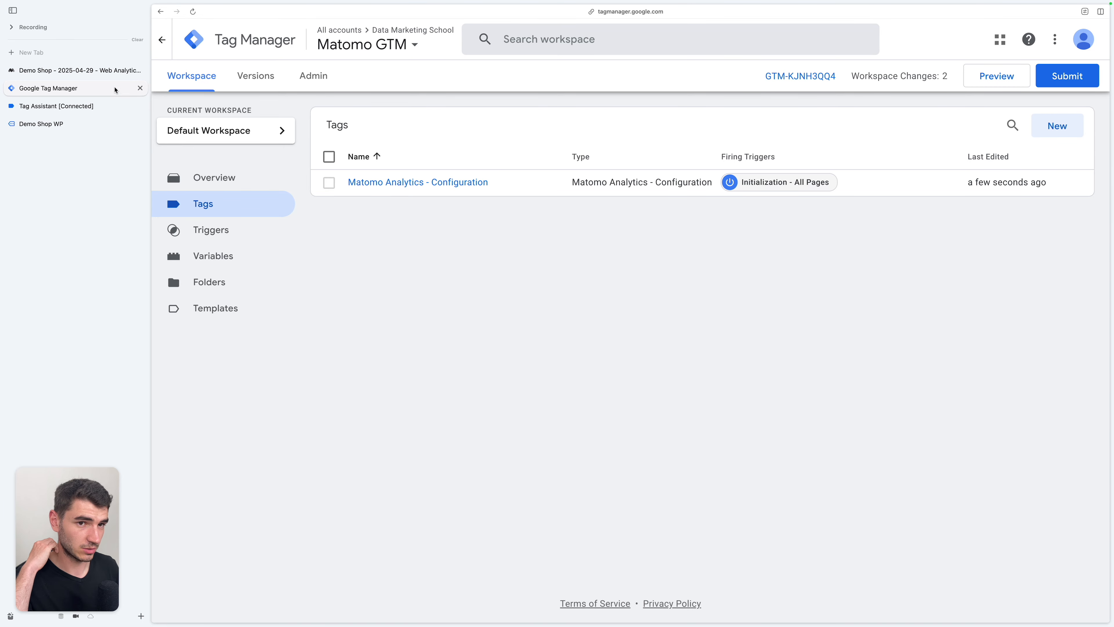
click(105, 74)
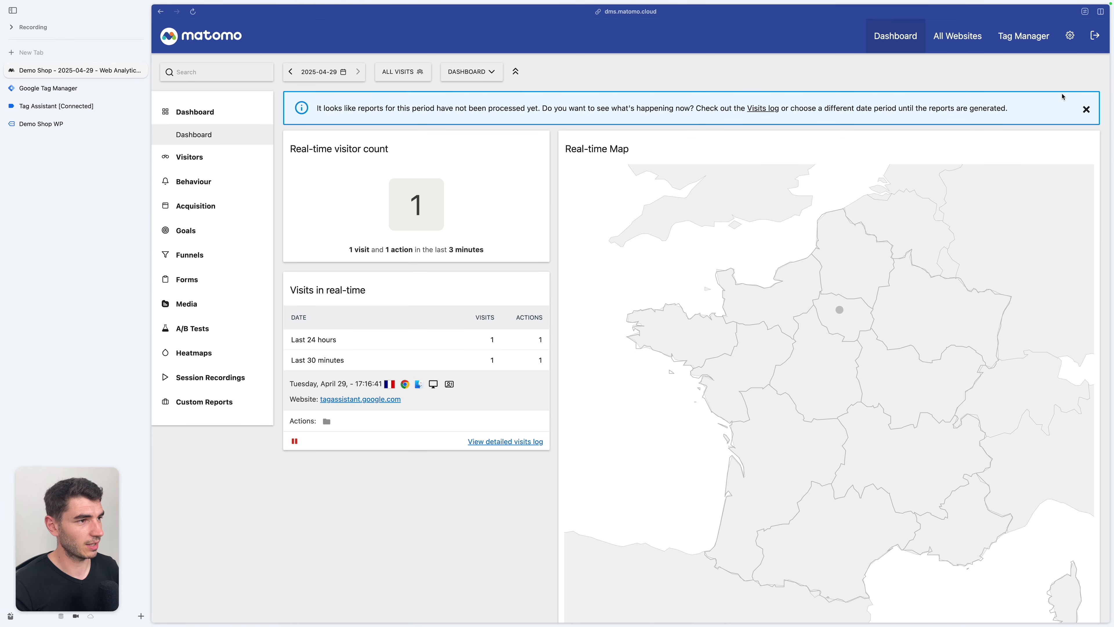
click(1070, 35)
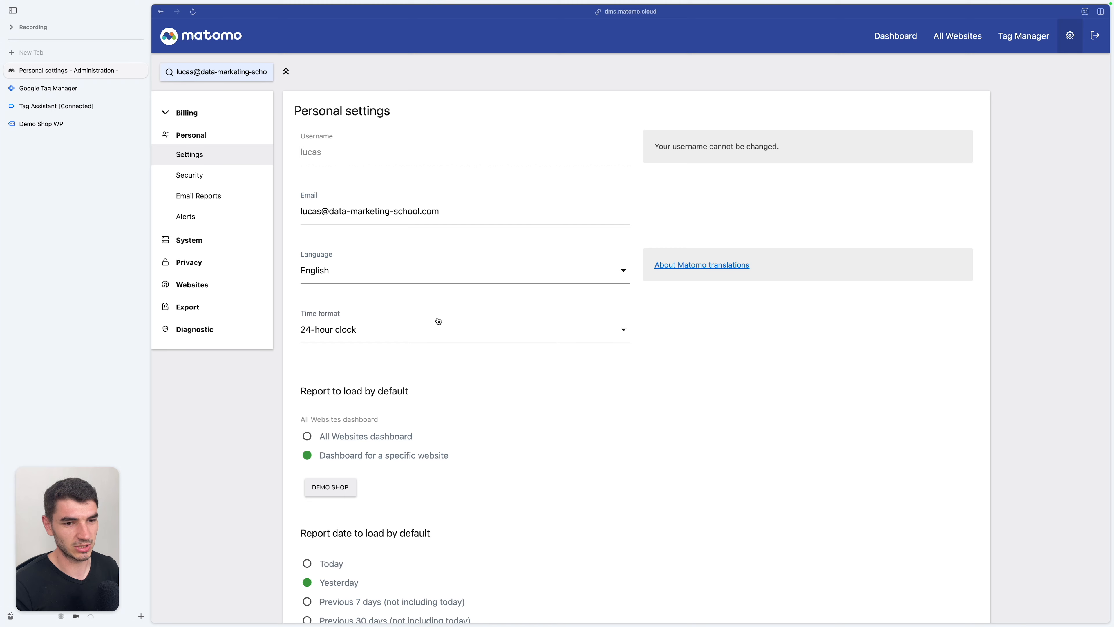
click(204, 284)
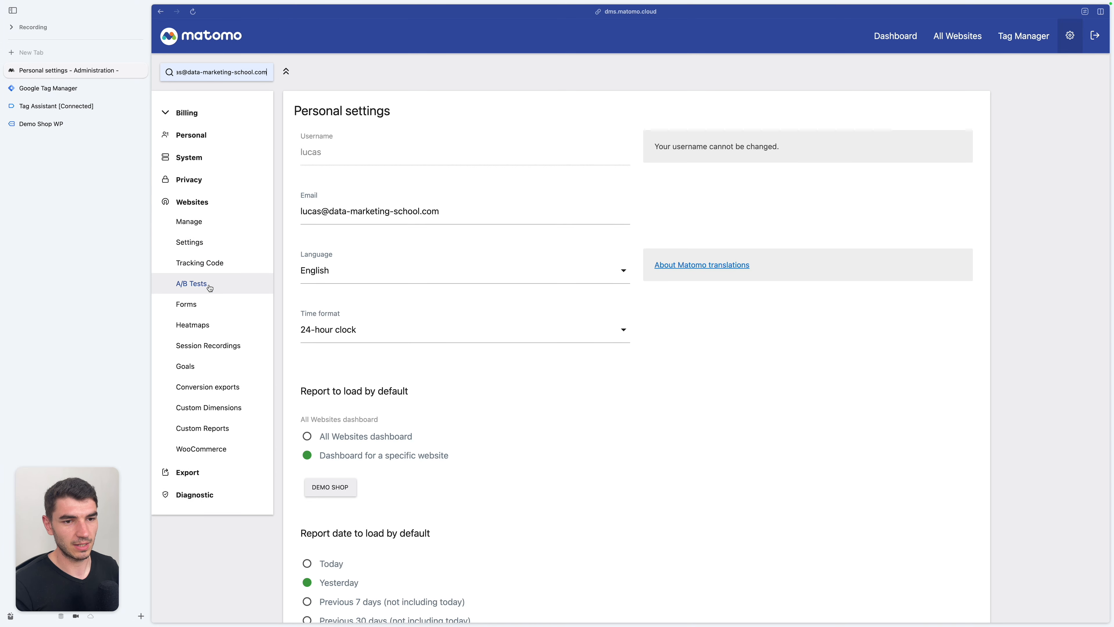
click(206, 222)
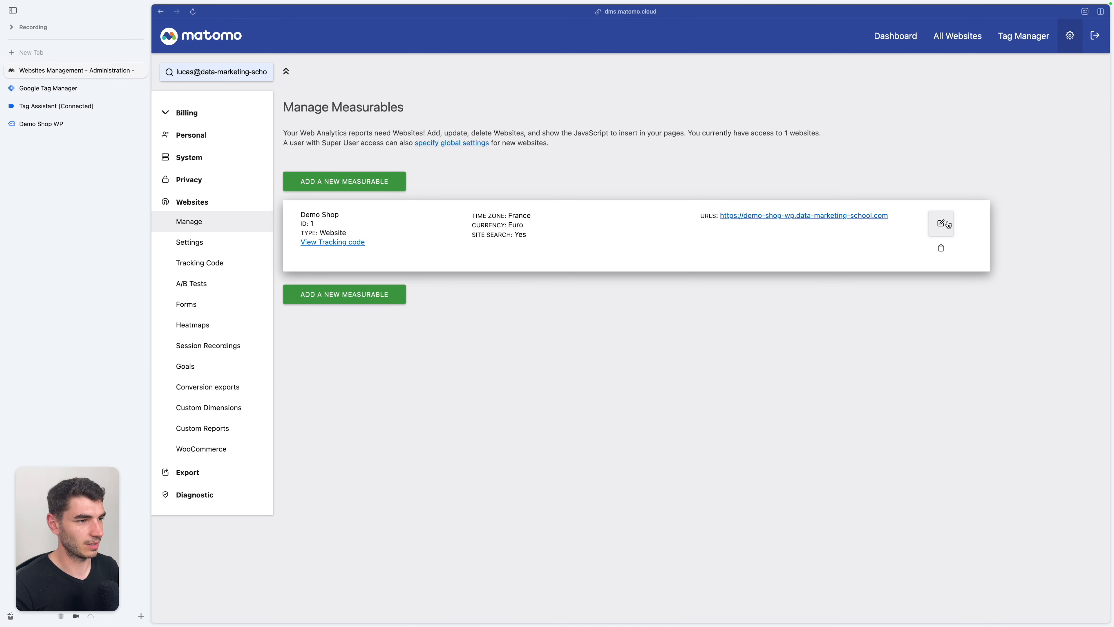
click(941, 223)
scroll(577, 396, down, 15)
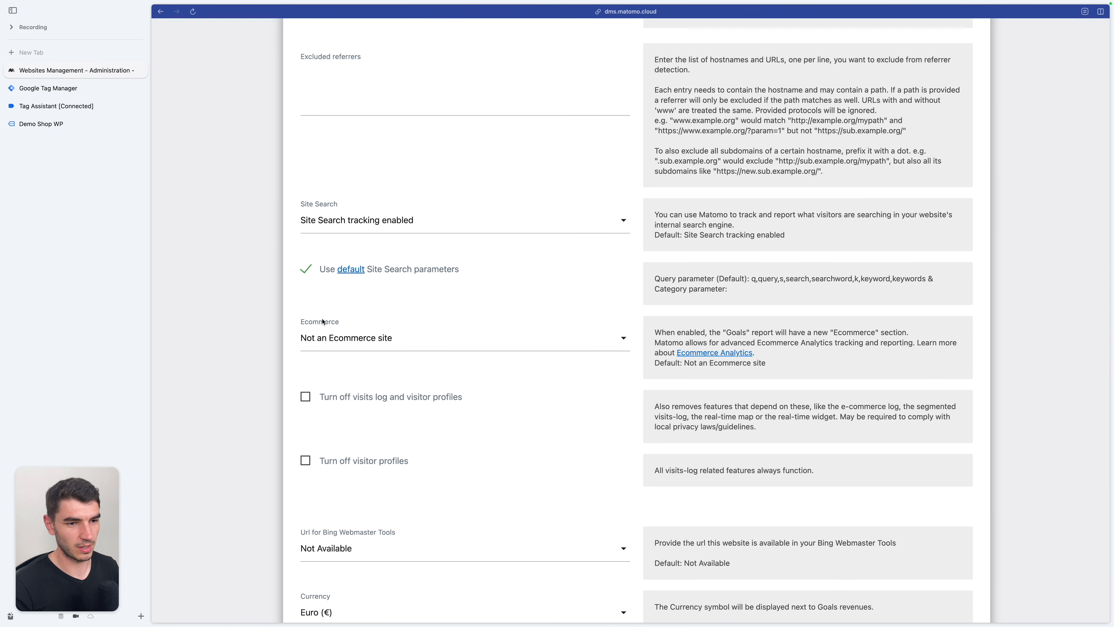
scroll(351, 335, down, 1)
scroll(352, 334, down, 1)
click(352, 305)
click(351, 358)
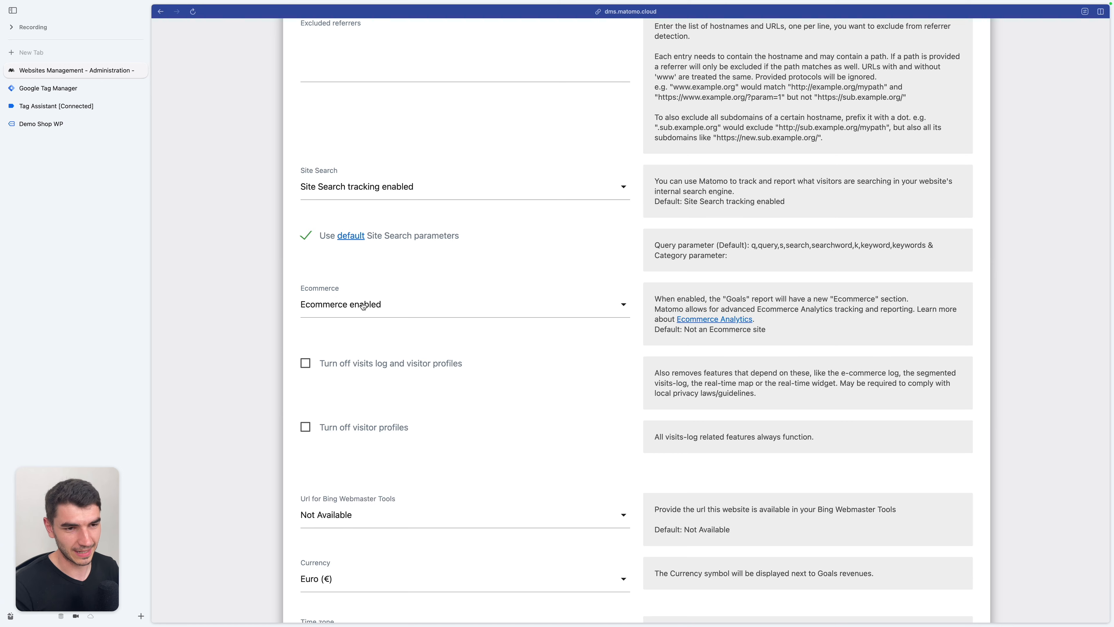
- In Google Tag Manager, start a new tag and import the "Matomo Analytics - E-commerce Tracking" template from the Community Template Gallery as its type
key(ctrl+Tab)
click(1056, 126)
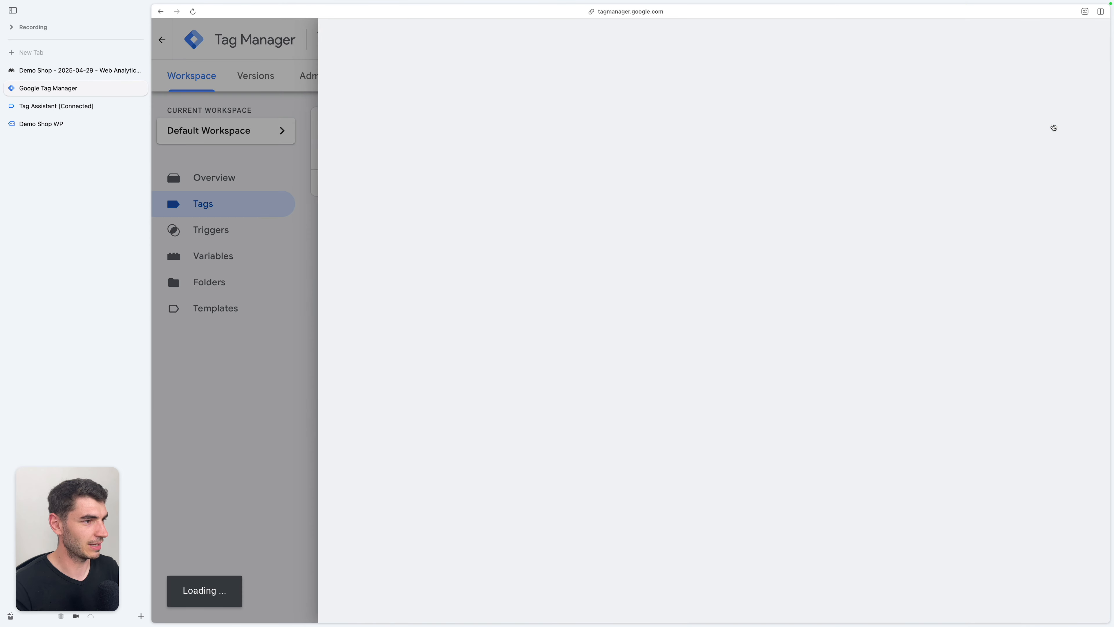
click(594, 151)
click(934, 94)
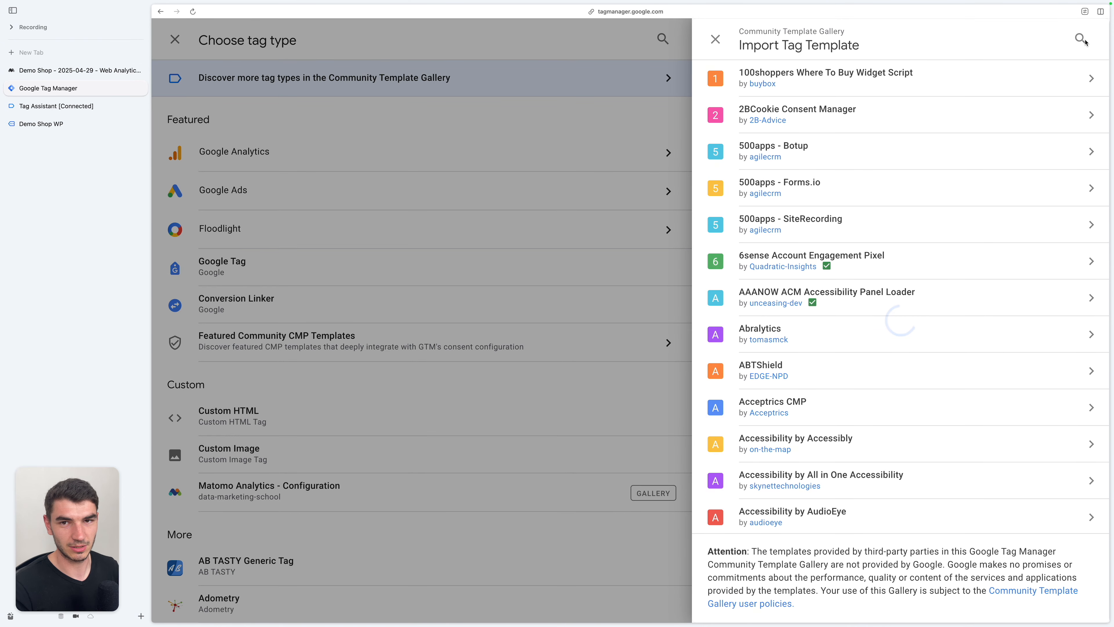
click(1085, 43)
text(matomo)
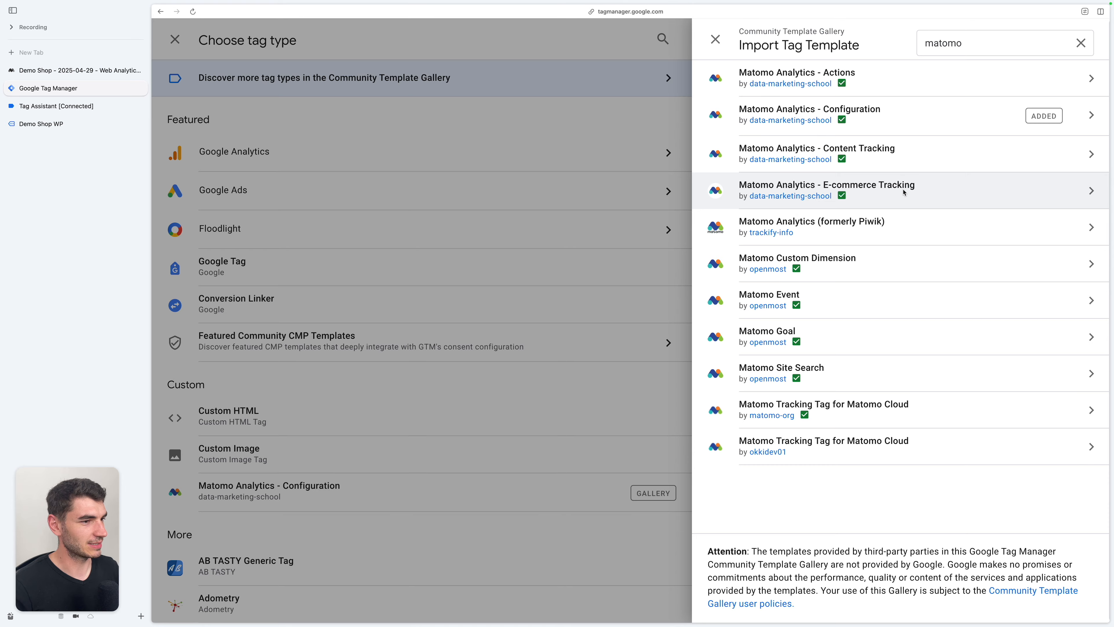
click(914, 191)
click(1011, 39)
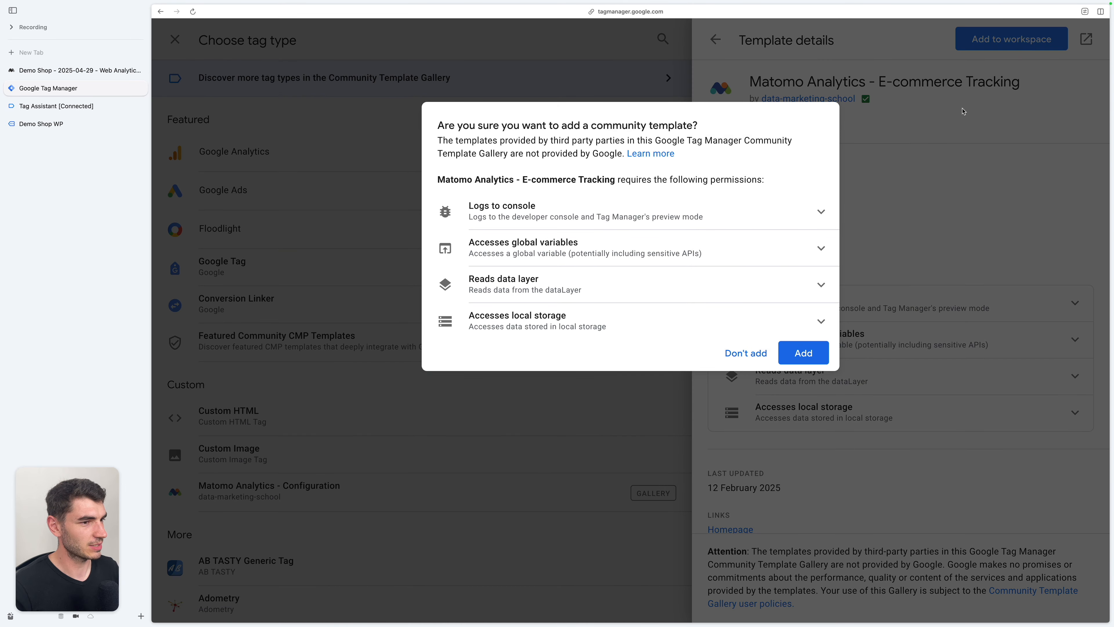
click(802, 351)
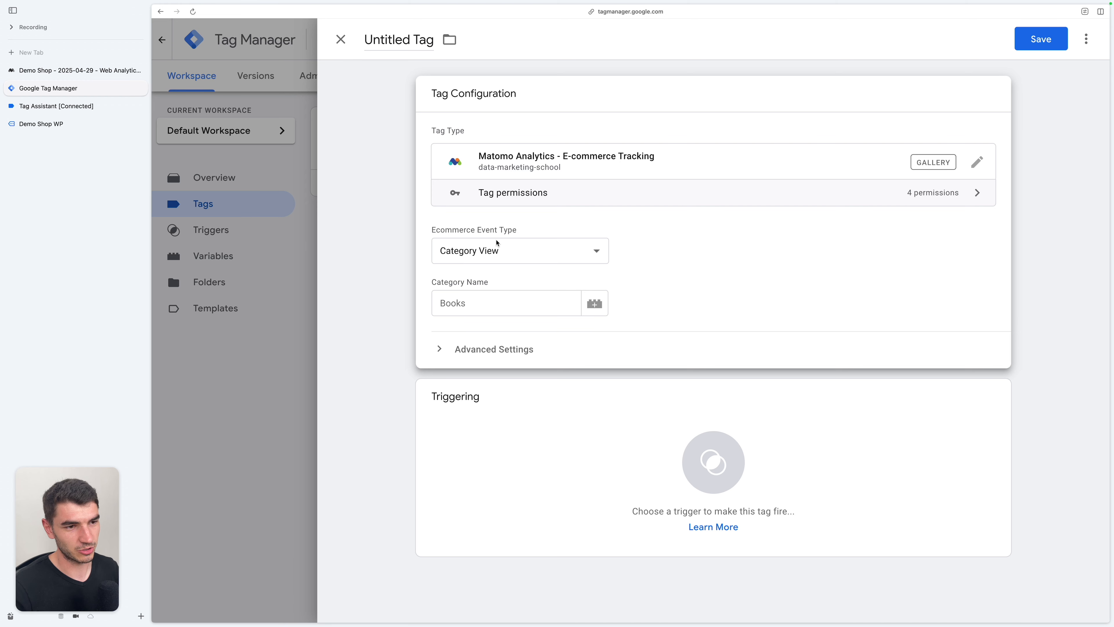
- Choose Category View as the tag's ecommerce event type, leave the category name blank, and open the trigger selection
click(520, 257)
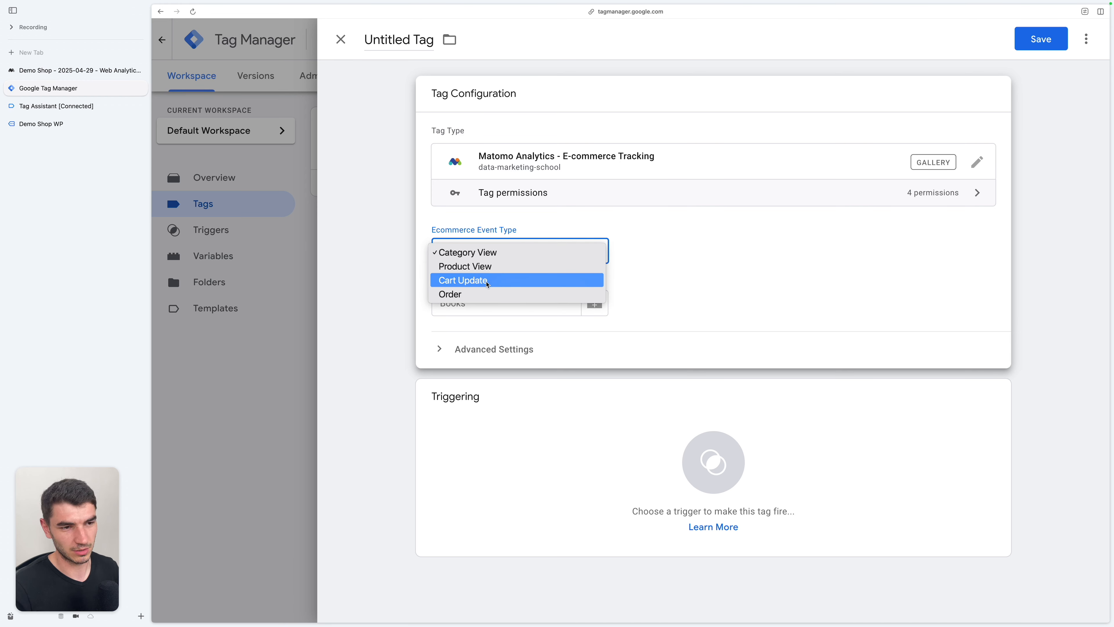
click(504, 257)
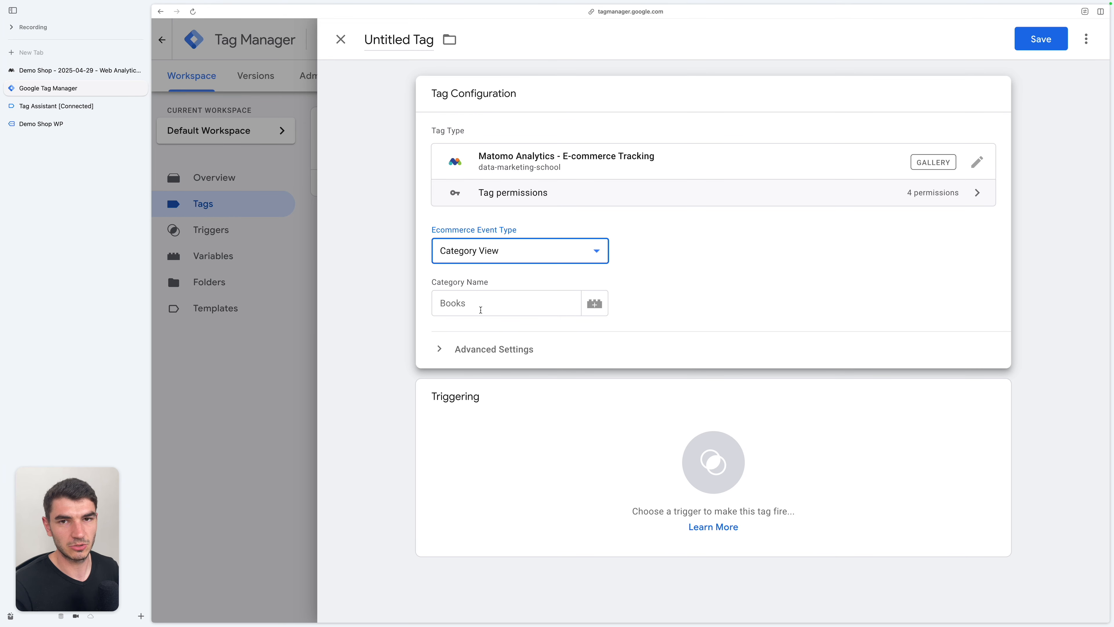
click(480, 307)
click(500, 417)
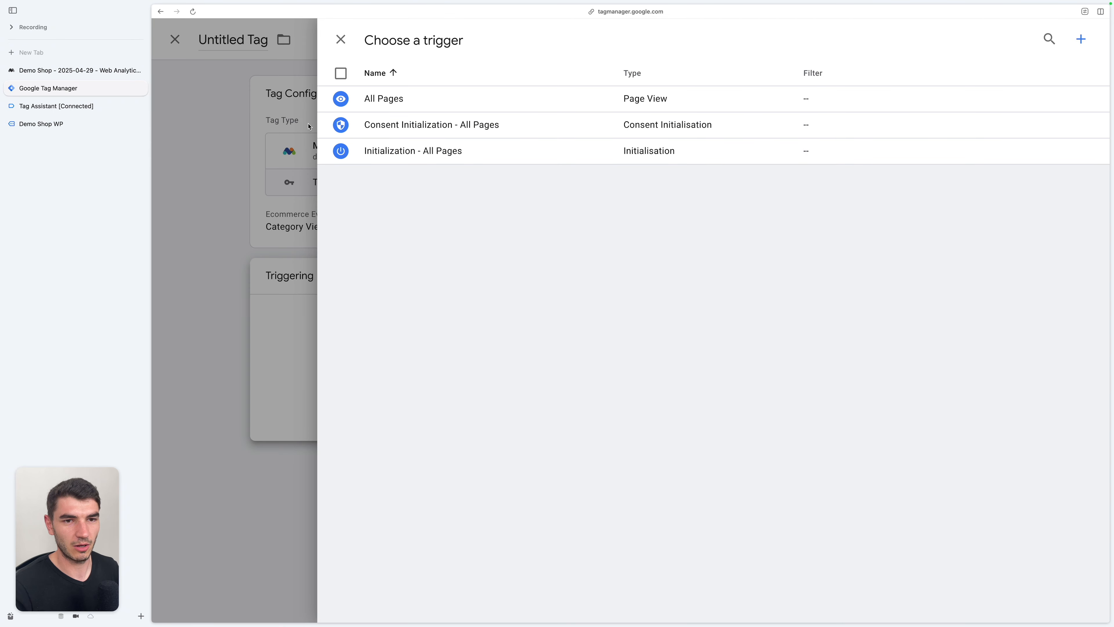
- Look at the Demo Shop page, then examine the view_item_list event's API call in Tag Assistant
click(70, 123)
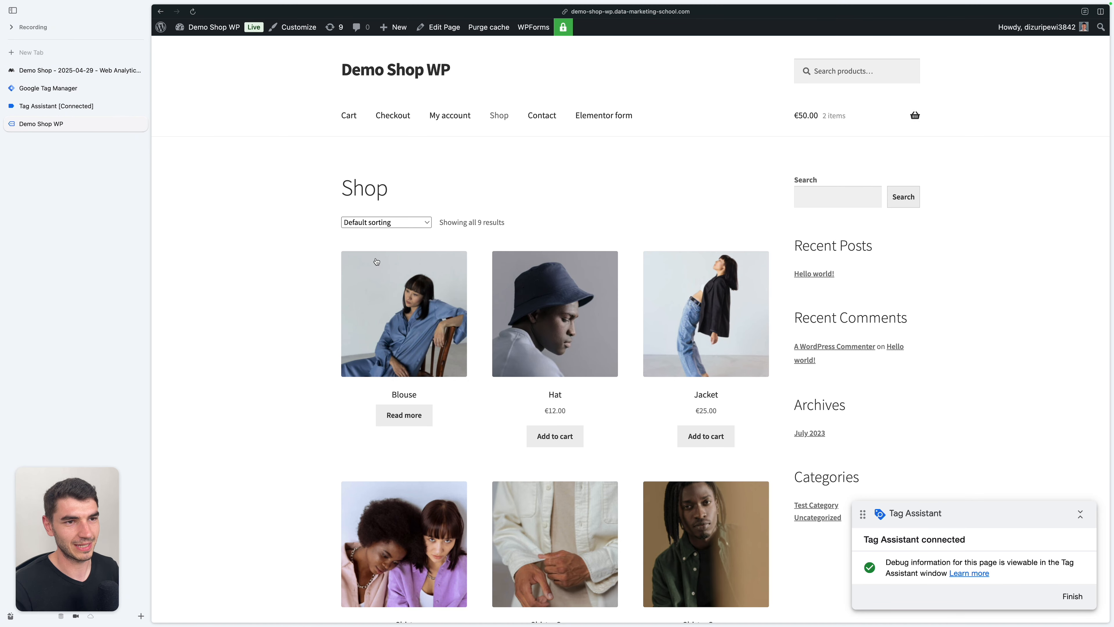
click(92, 106)
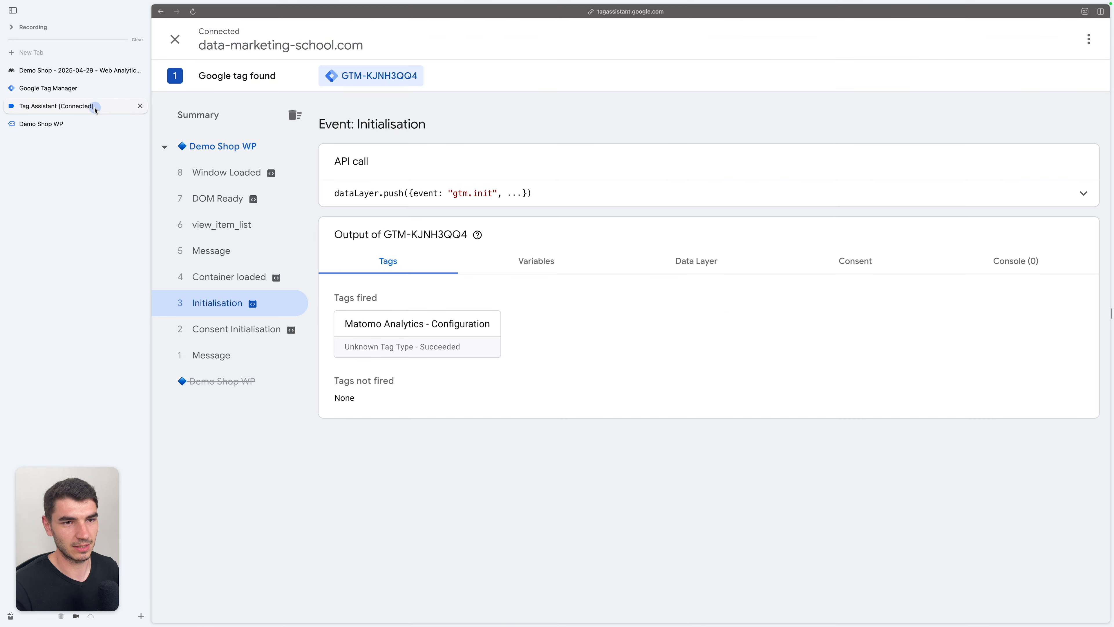
click(234, 226)
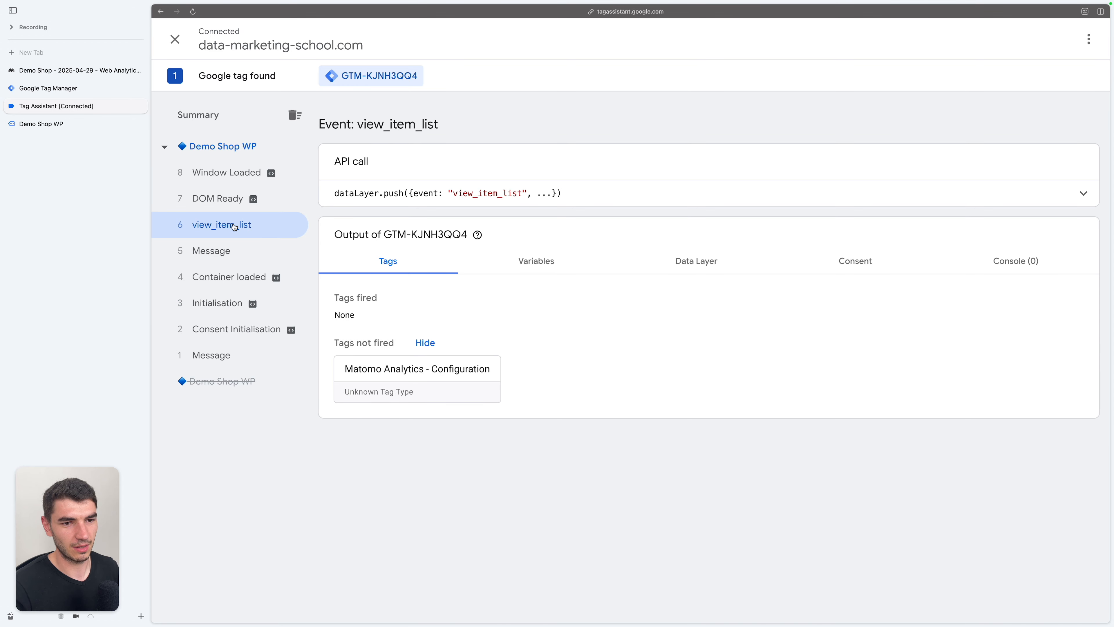
click(380, 191)
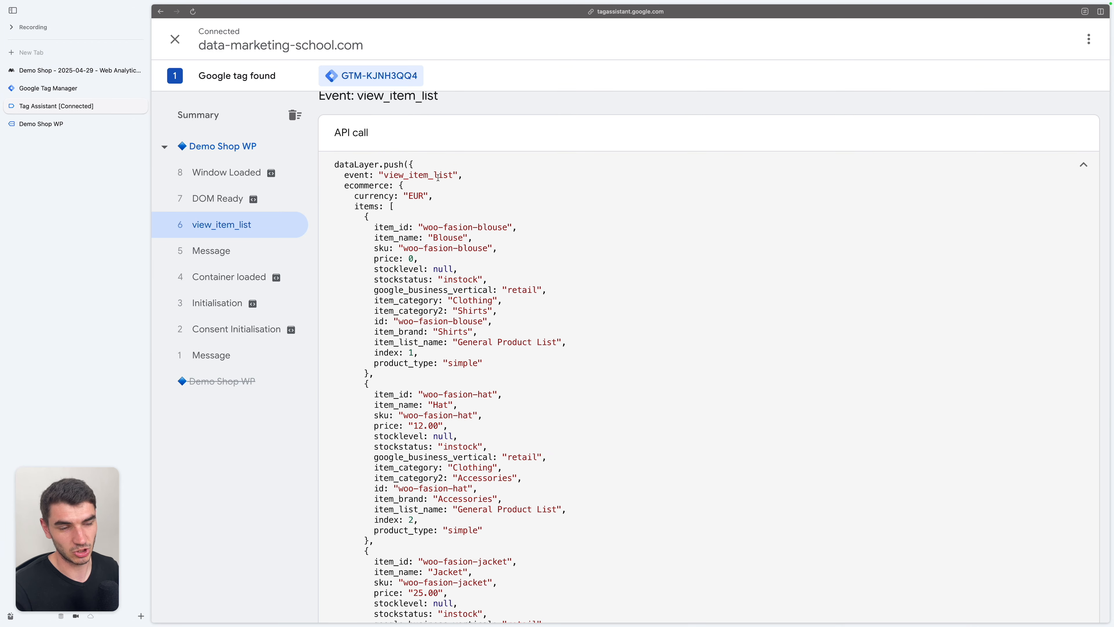
- Back in Google Tag Manager, create a Custom Event trigger with the event name view_item_list
key(ctrl+shift+Tab)
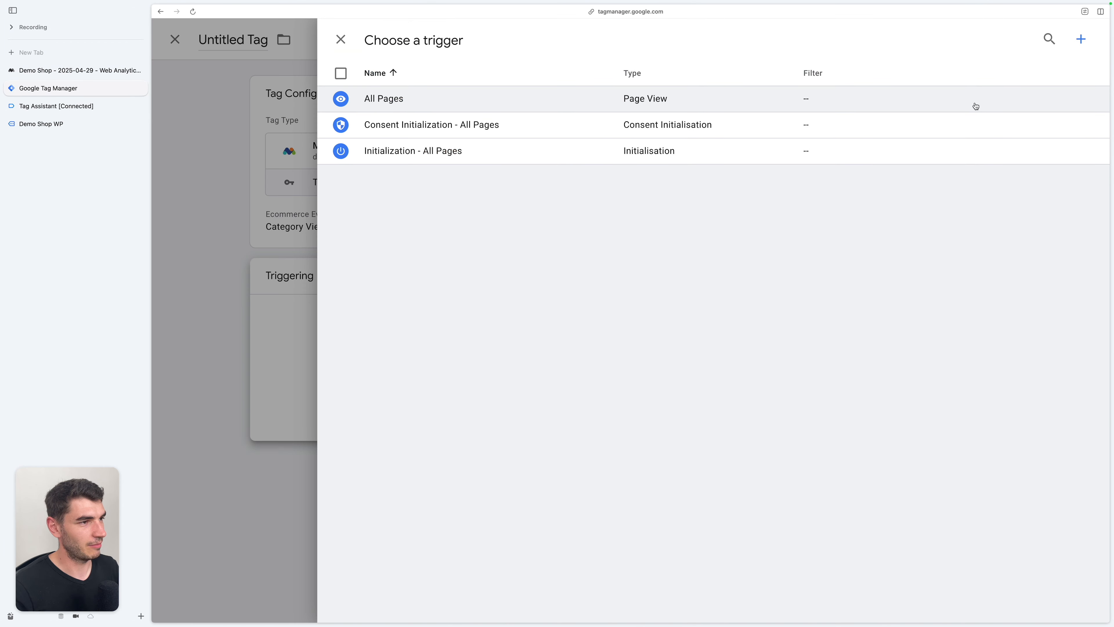
click(1080, 38)
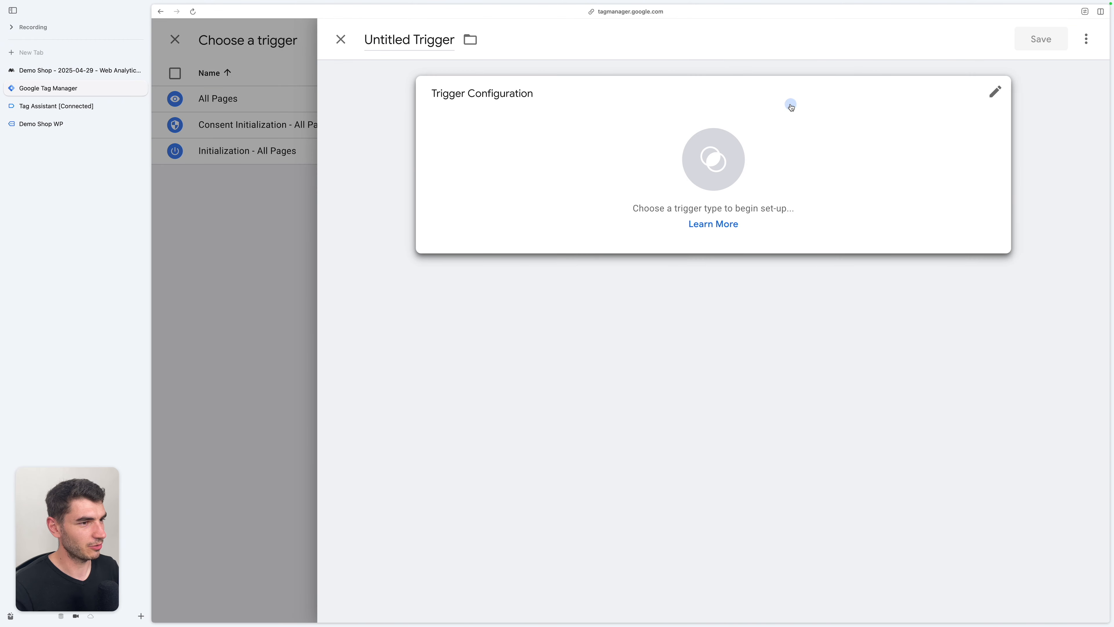
click(790, 106)
scroll(813, 519, down, 4)
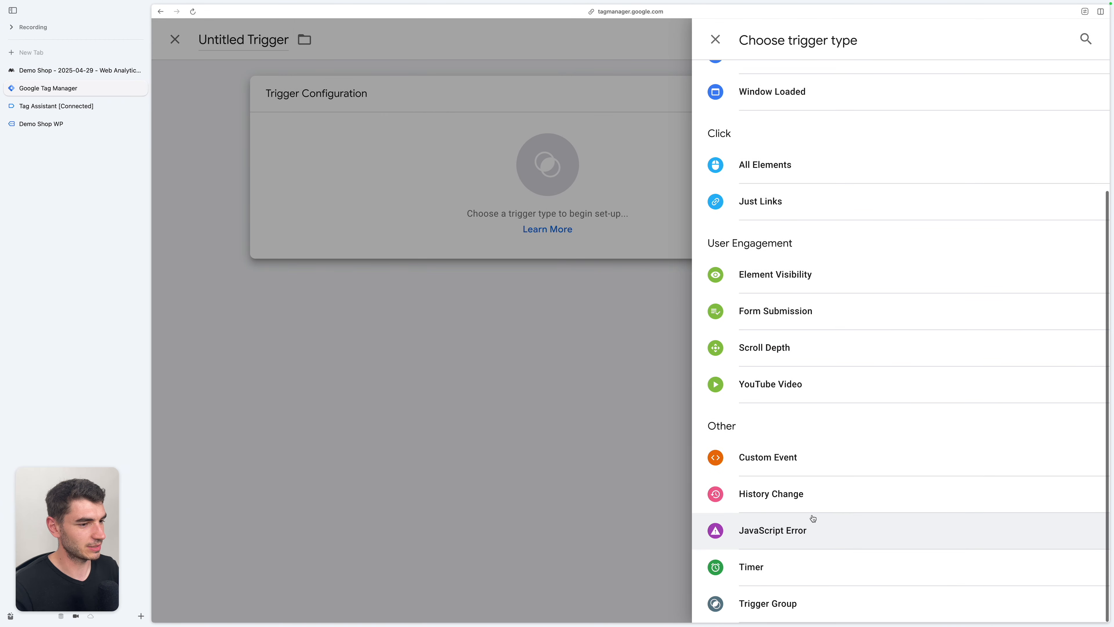
click(780, 457)
click(525, 224)
click(499, 329)
- Name the trigger "DLE - view_item_list" by reusing the event name, and save it to the tag
click(480, 224)
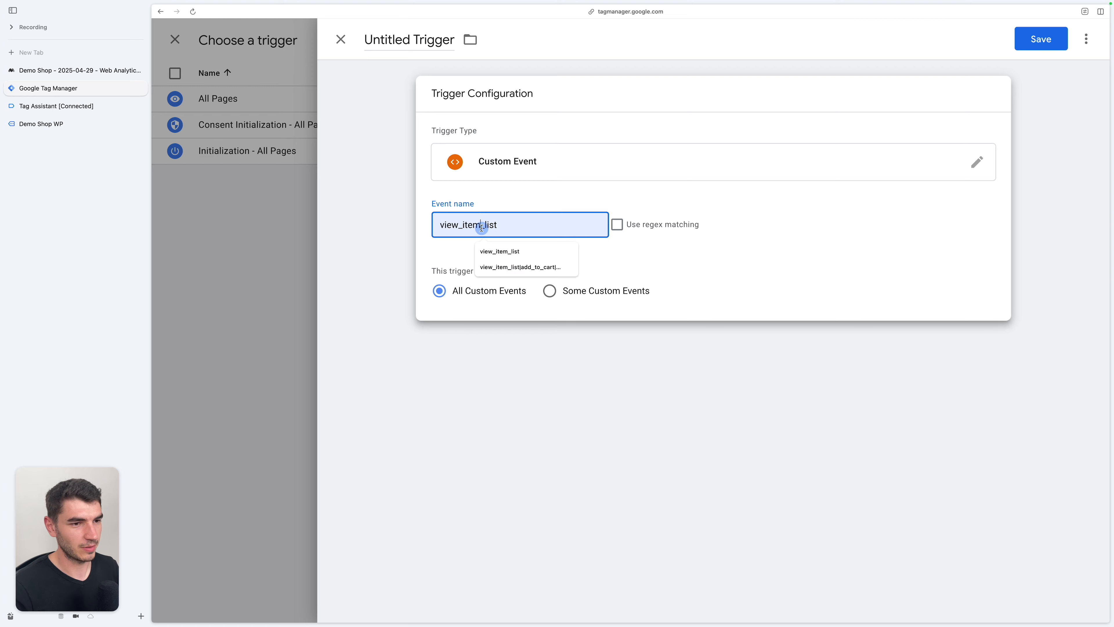
double_click(480, 224)
key(super+c)
click(409, 39)
key(super+a)
text(DLE -)
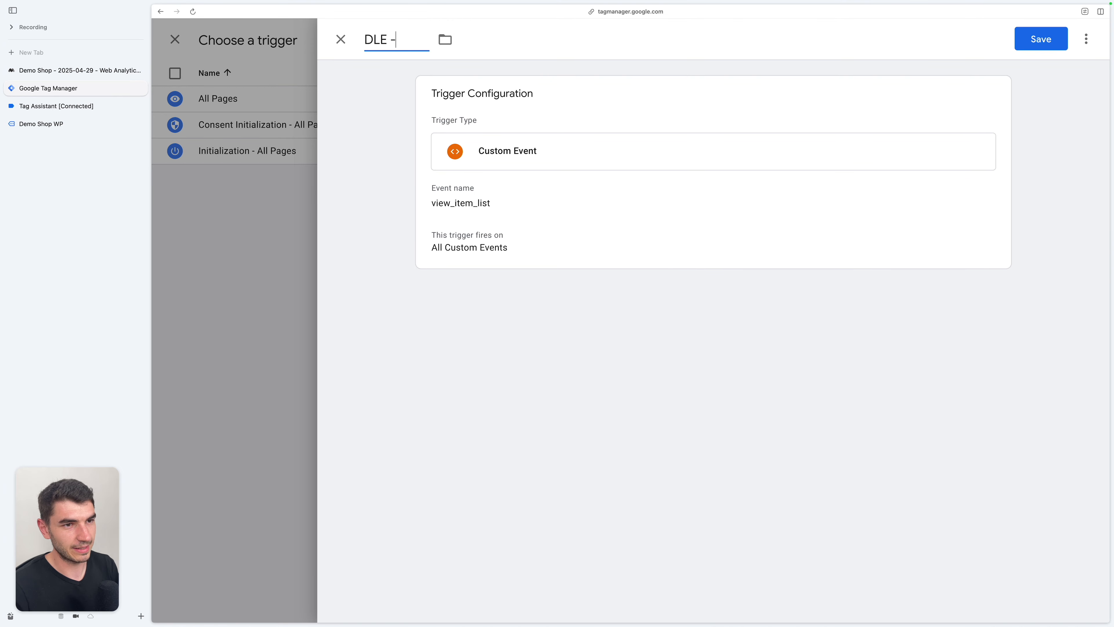
key(super+v)
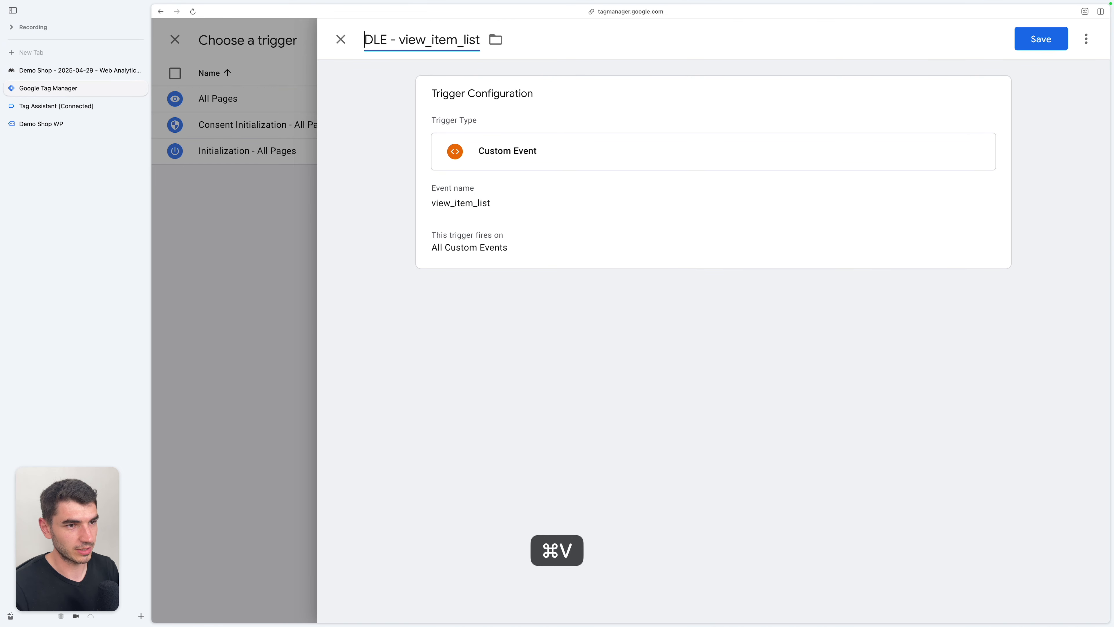
- Name the tag "MTM - Category View" and save it
key(super+a)
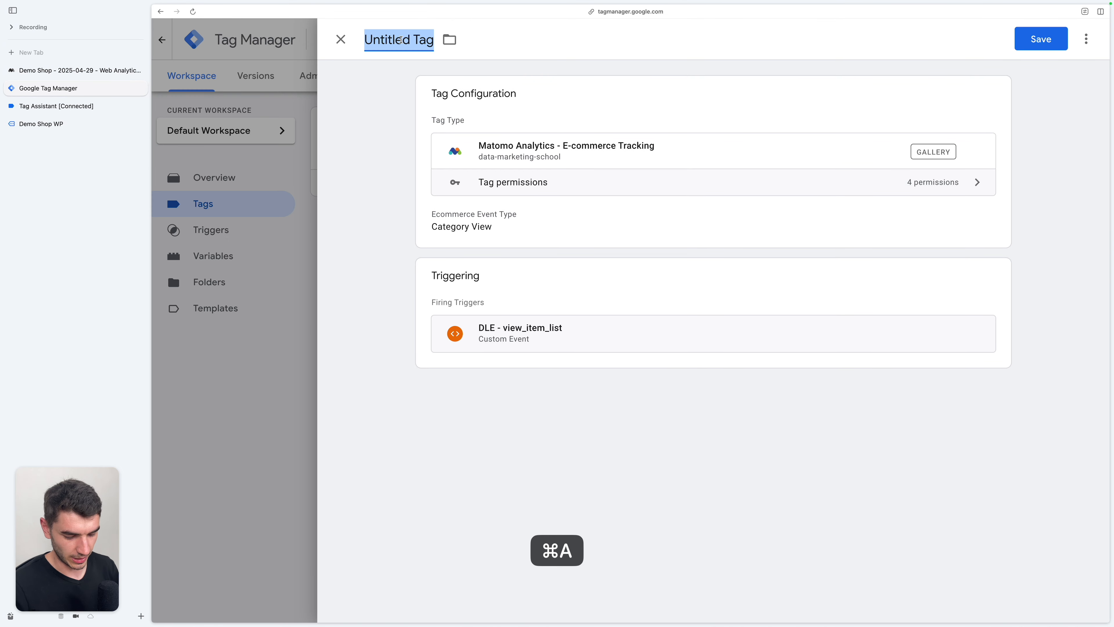
text(MTM)
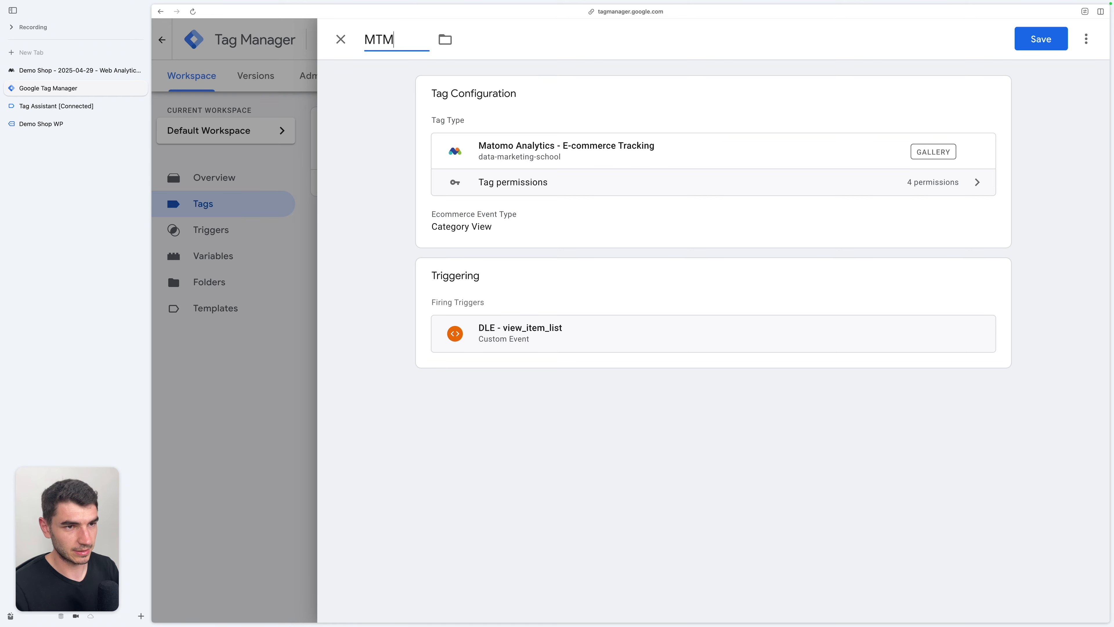
text( - Category View)
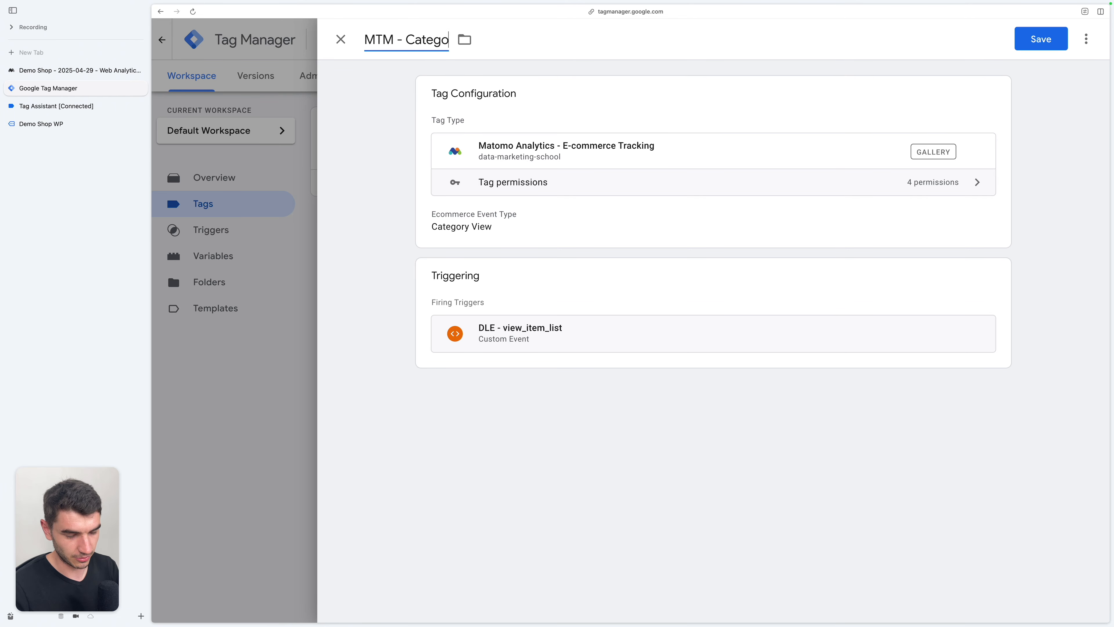
click(1032, 42)
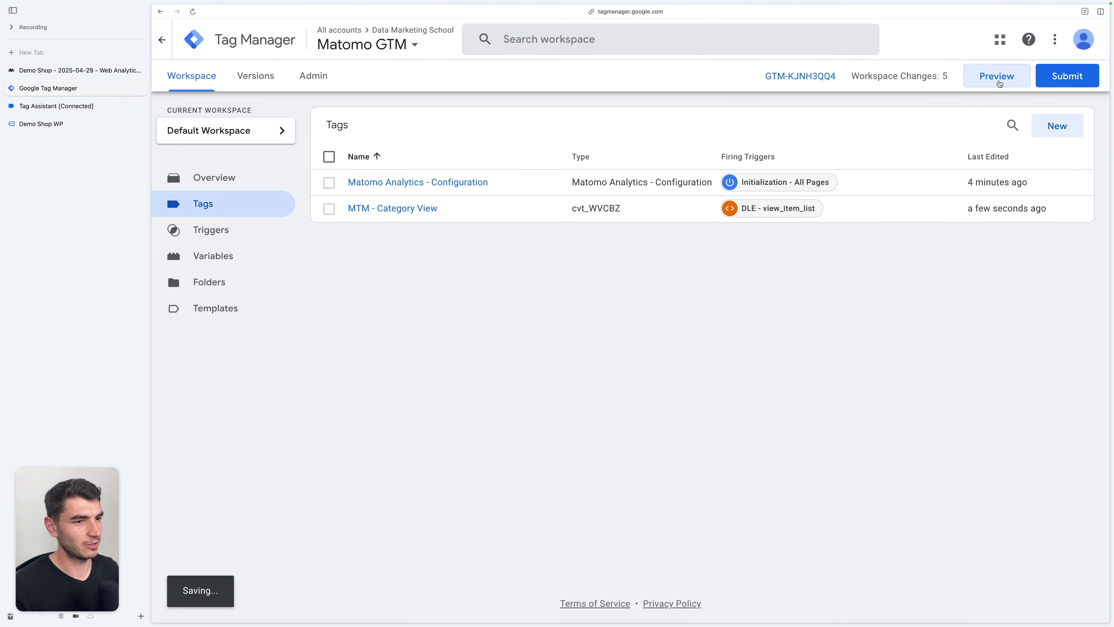
- Preview the container and check which tags fire on the Initialisation and view_item_list events in Tag Assistant
click(1000, 84)
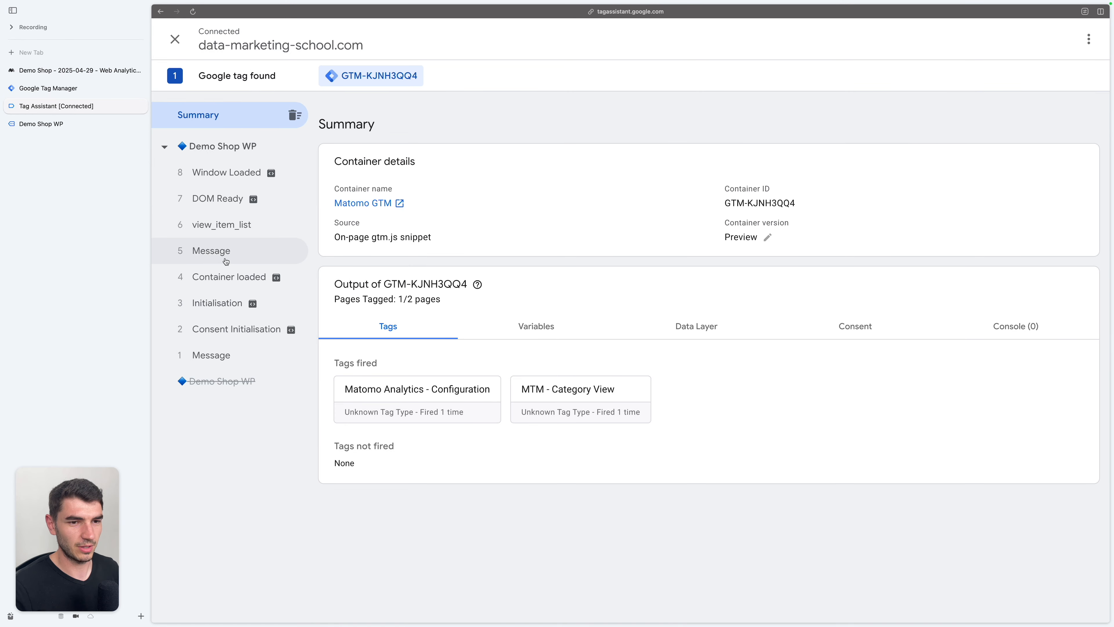
click(217, 304)
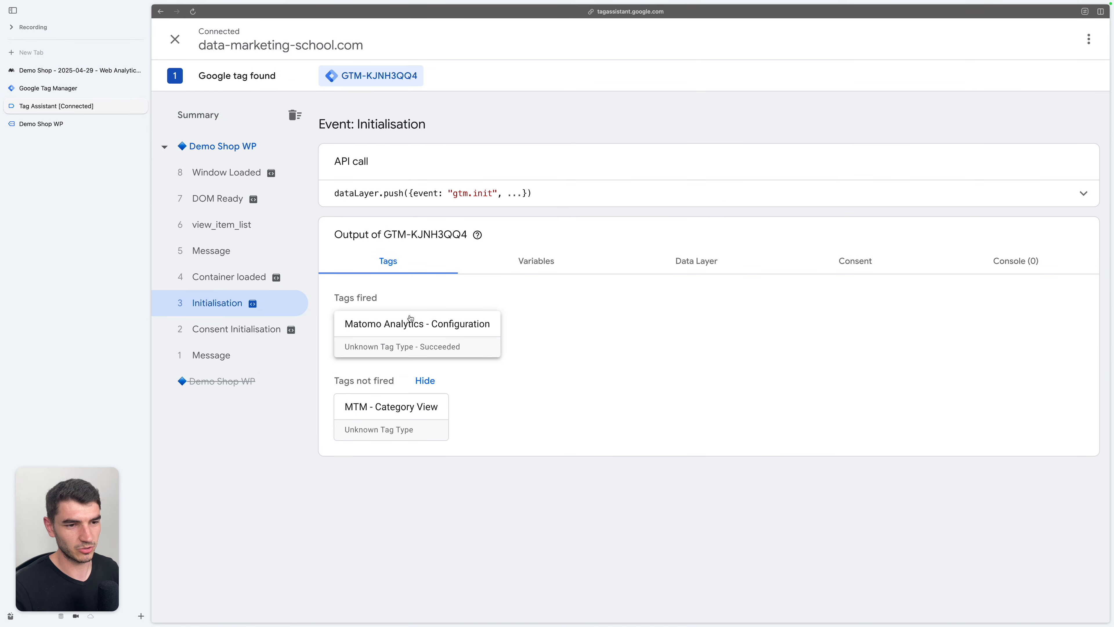
click(222, 224)
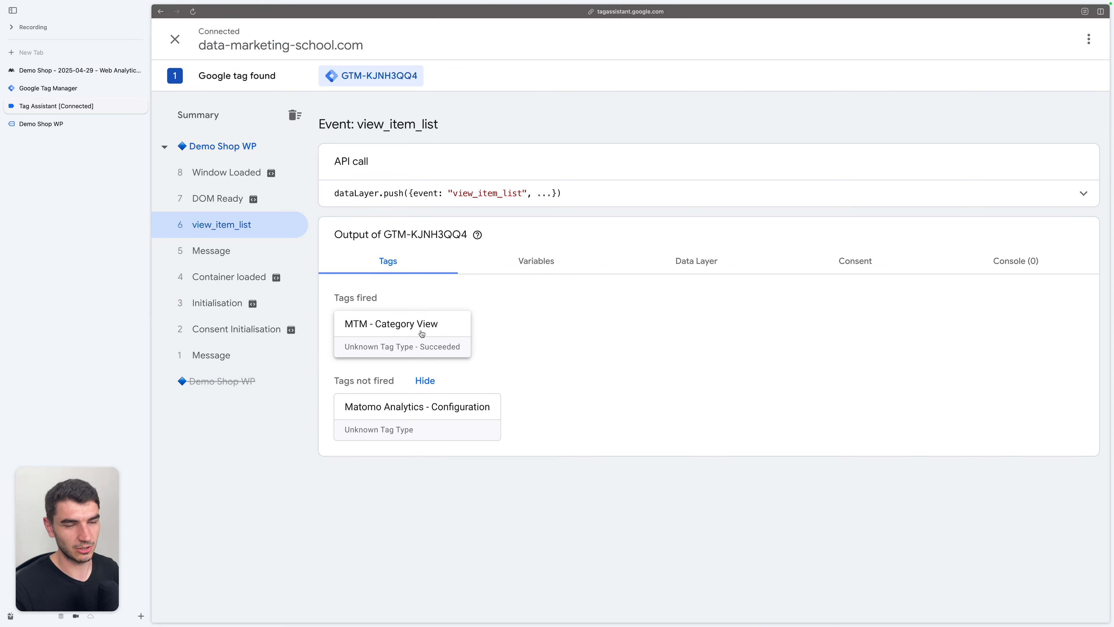
- Switch to Matomo and inspect the actions of the latest real-time visit in its visitor profile
key(ctrl+Tab)
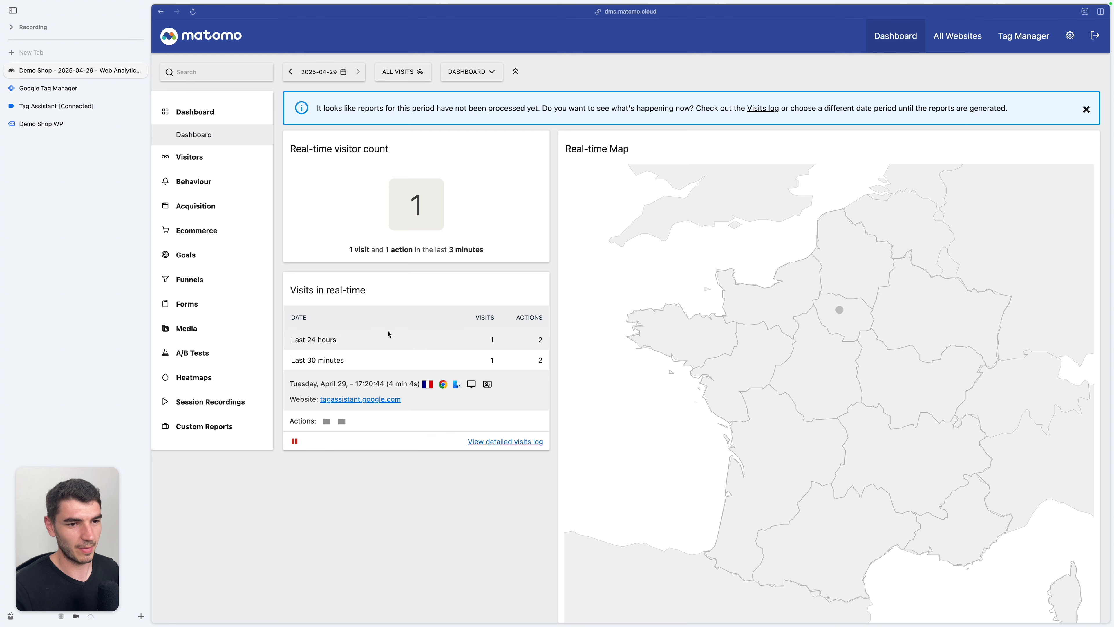
mouse_move(343, 423)
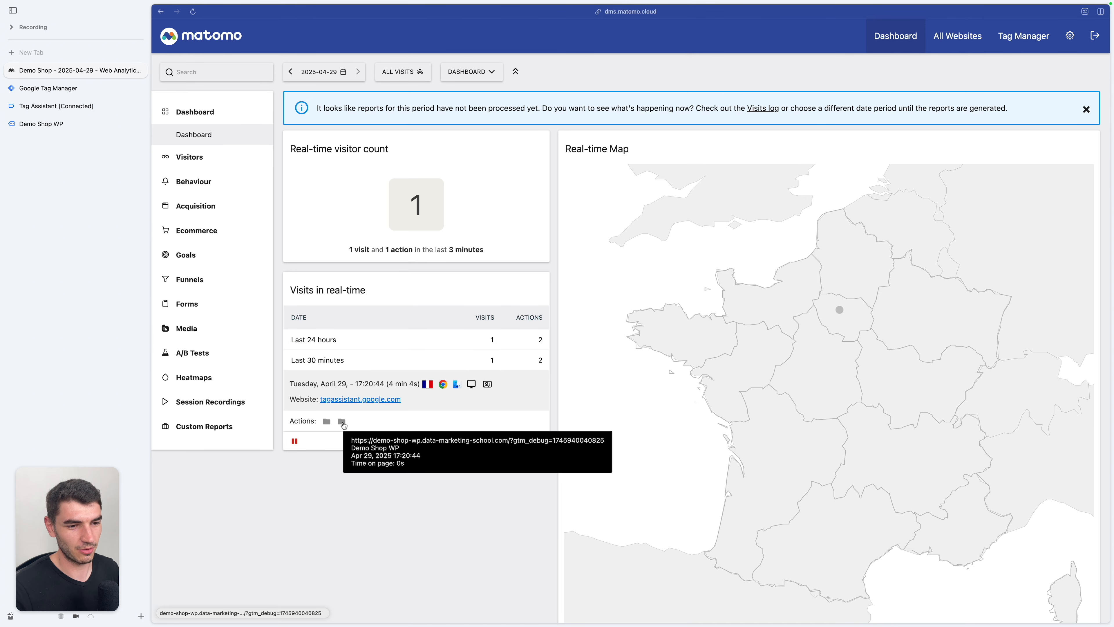
click(484, 384)
mouse_move(643, 275)
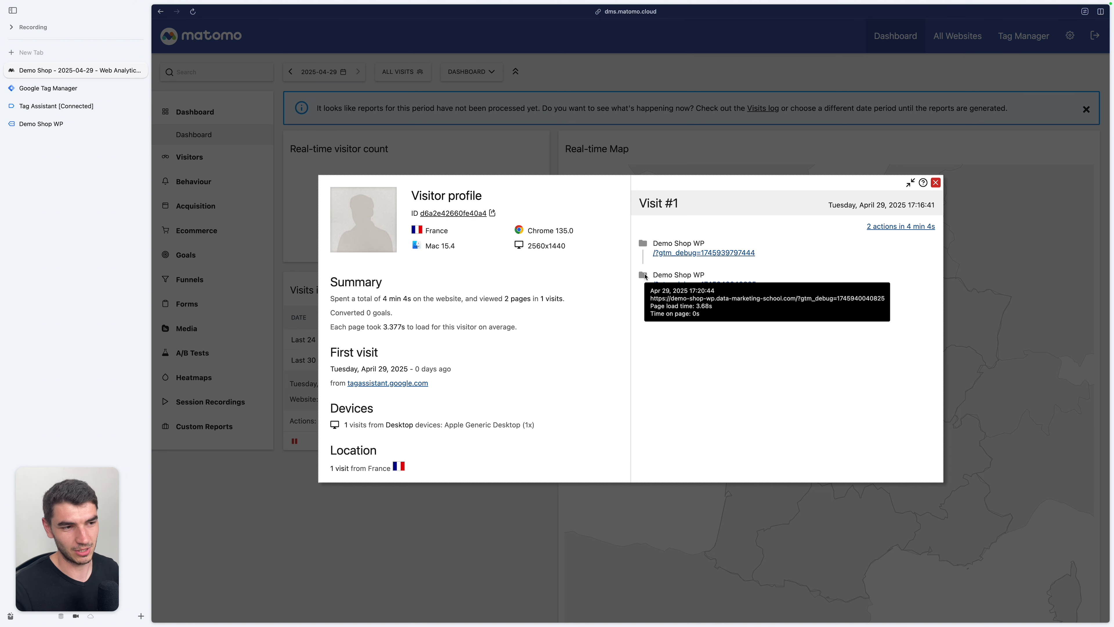
- Return to Tag Assistant and compare the firing order of the configuration tag and the category view tag
click(56, 106)
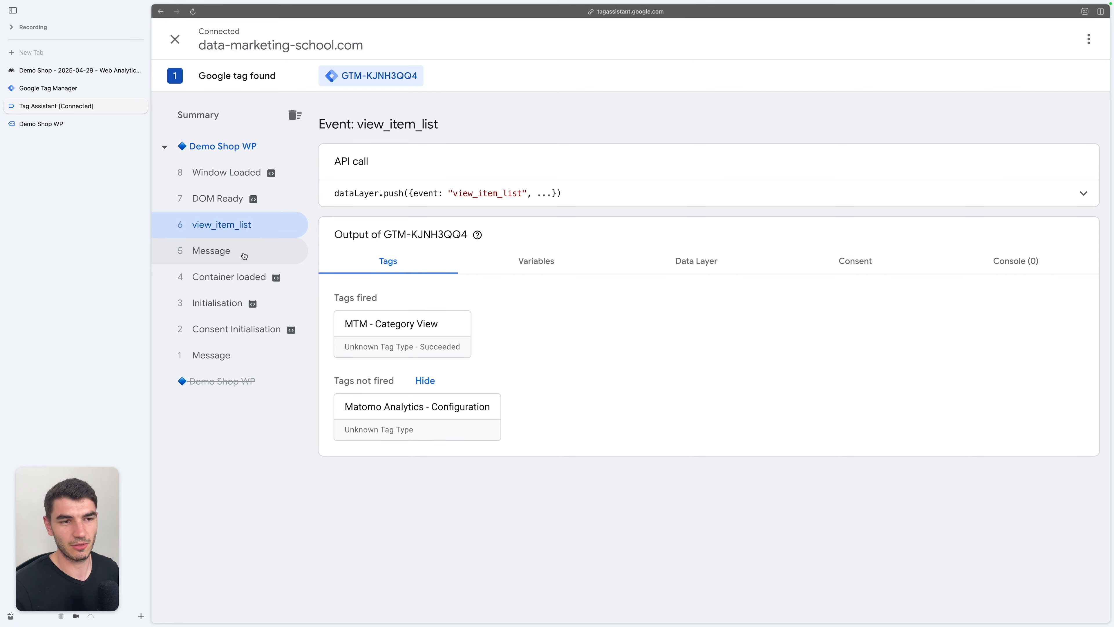
click(224, 302)
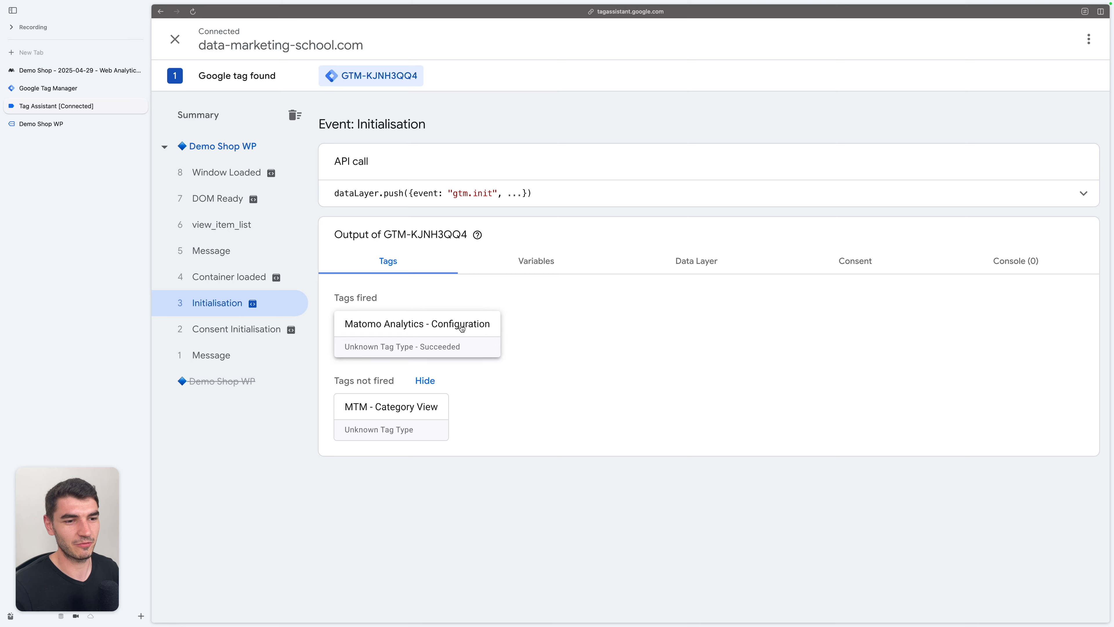
click(248, 227)
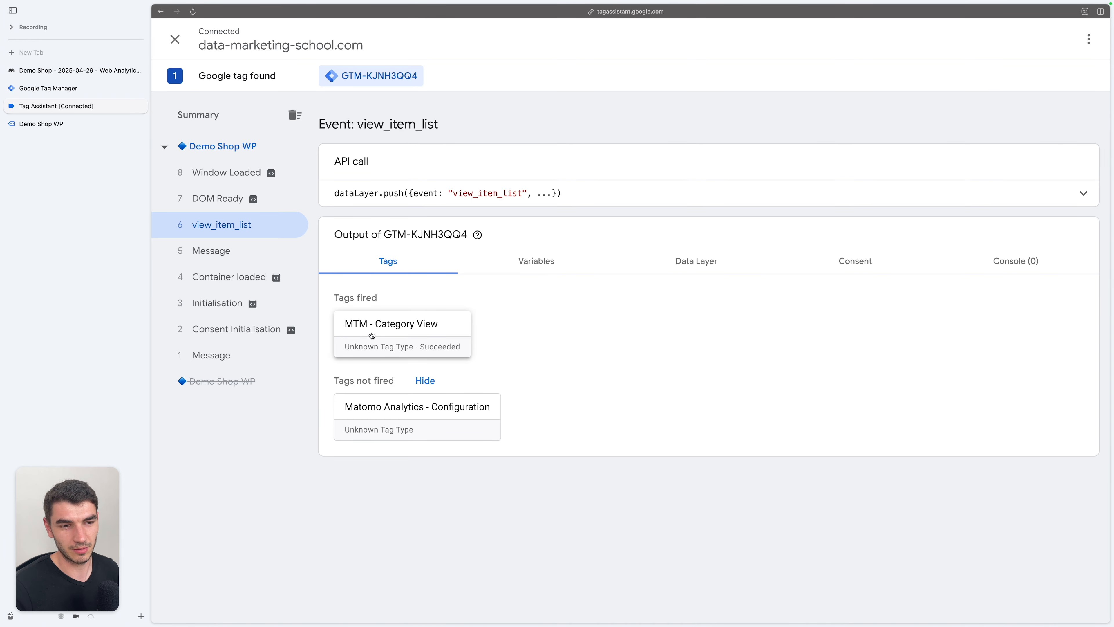
- Switch to Google Tag Manager and enable Delay Page View in the e-commerce settings of the Matomo Analytics - Configuration tag
key(ctrl+Tab)
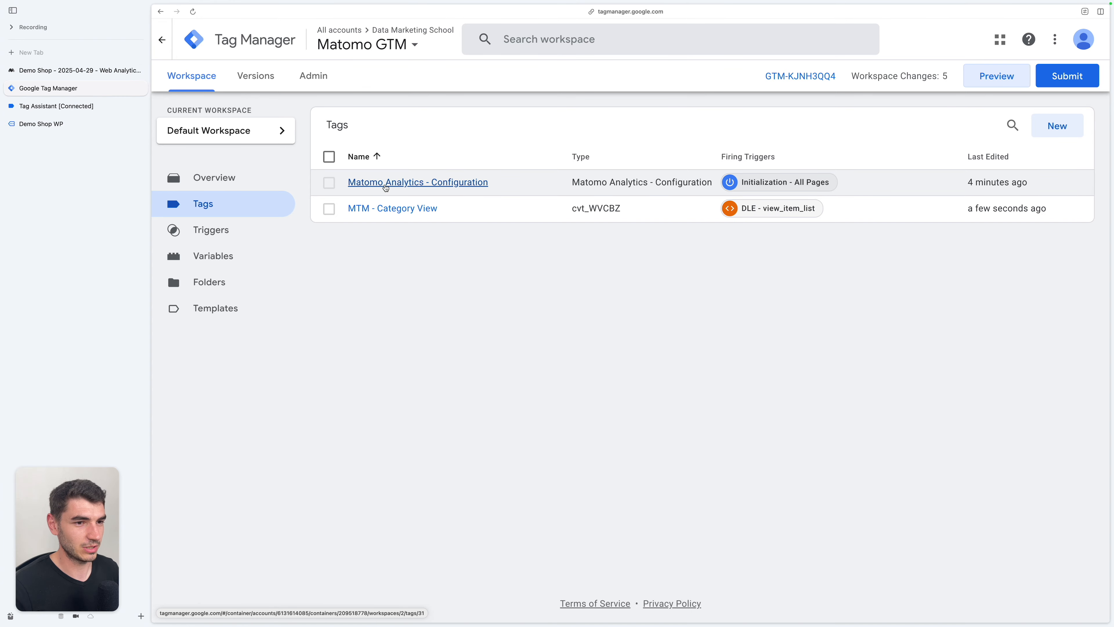
click(439, 189)
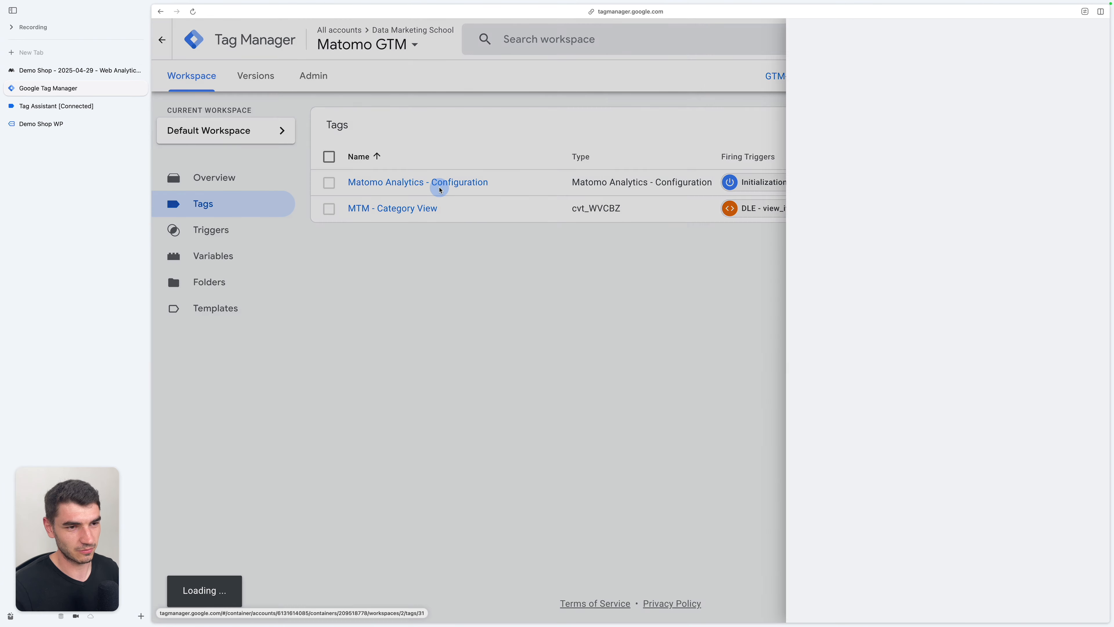
scroll(516, 397, down, 3)
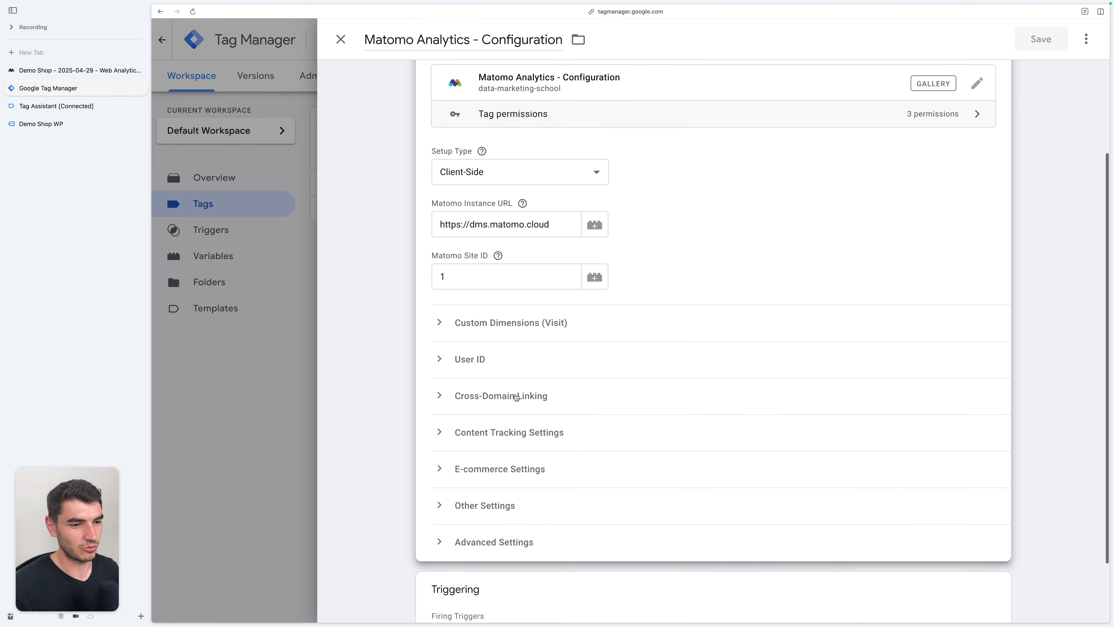
click(459, 470)
scroll(459, 476, down, 1)
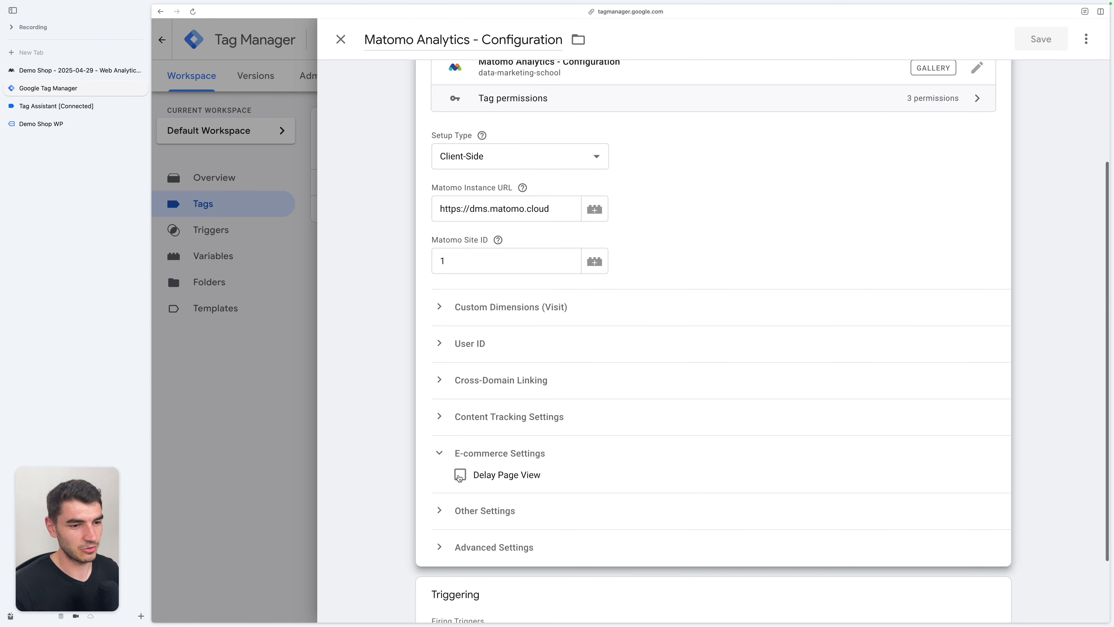
click(459, 476)
- Set the configuration tag's page view delay to 1000 ms
scroll(460, 477, down, 2)
click(466, 485)
key(BackSpace)
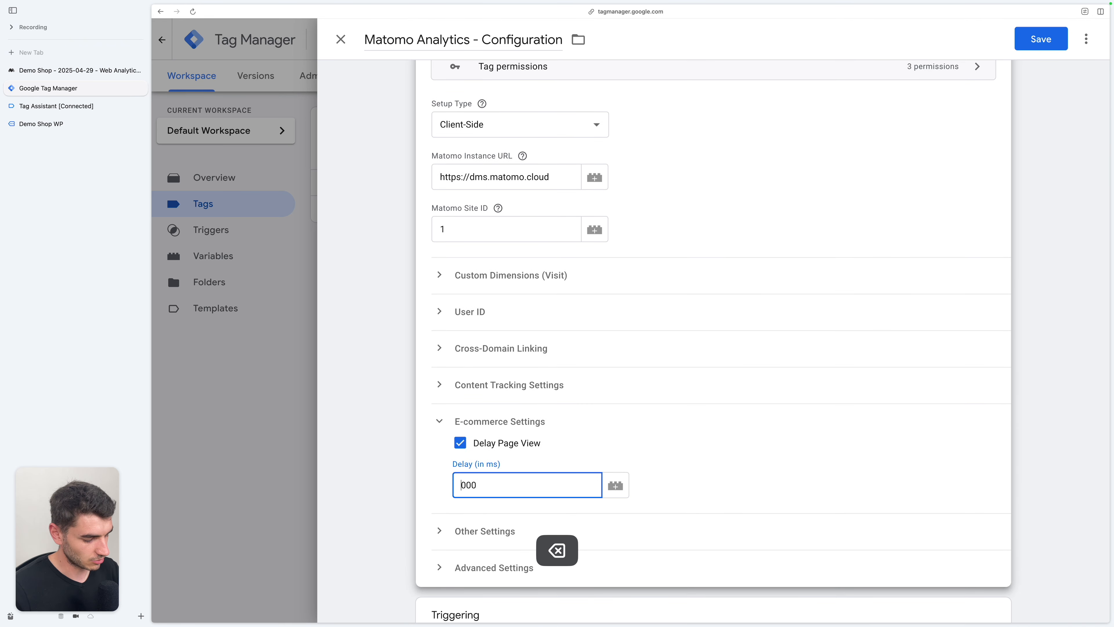
text(1)
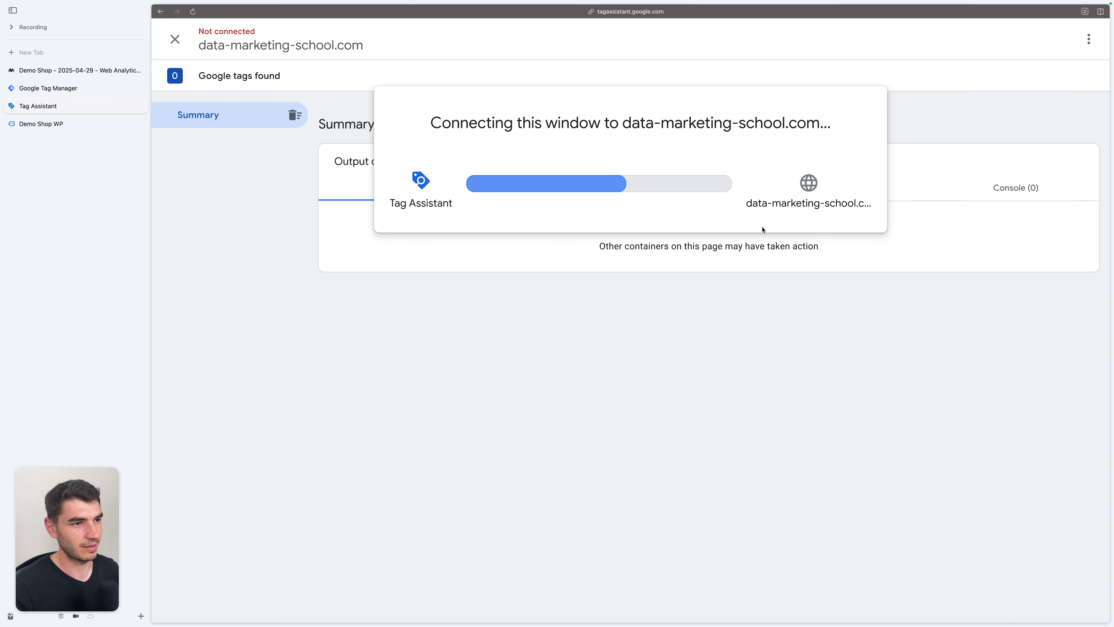
- Continue into the connected Tag Assistant preview, and switch to Matomo to inspect the latest action in the visitor profile
click(651, 268)
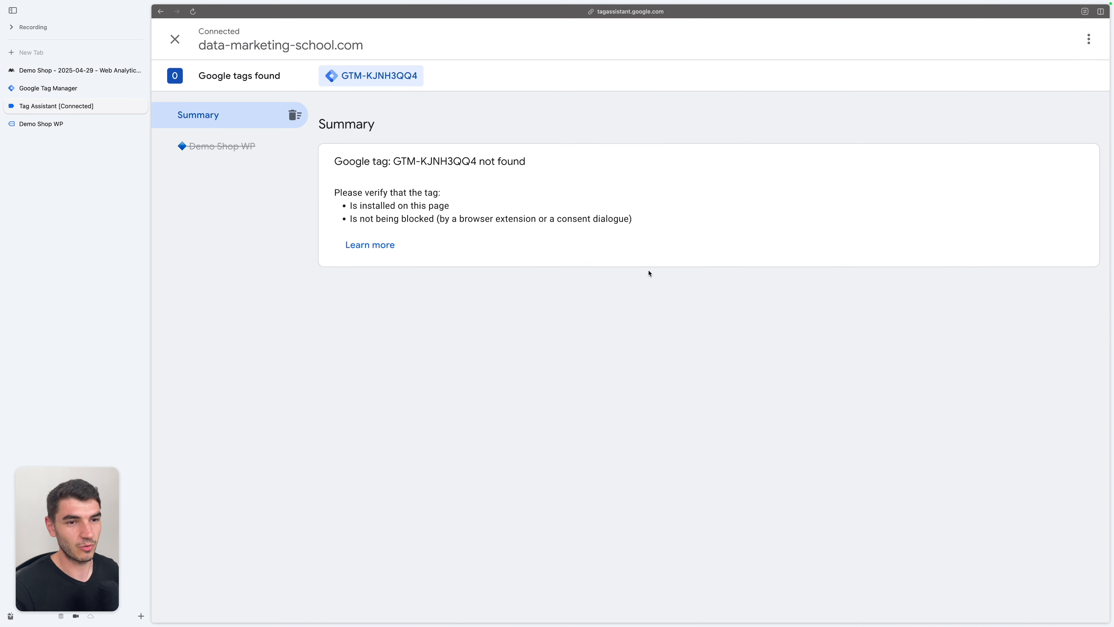
key(super+1)
click(666, 161)
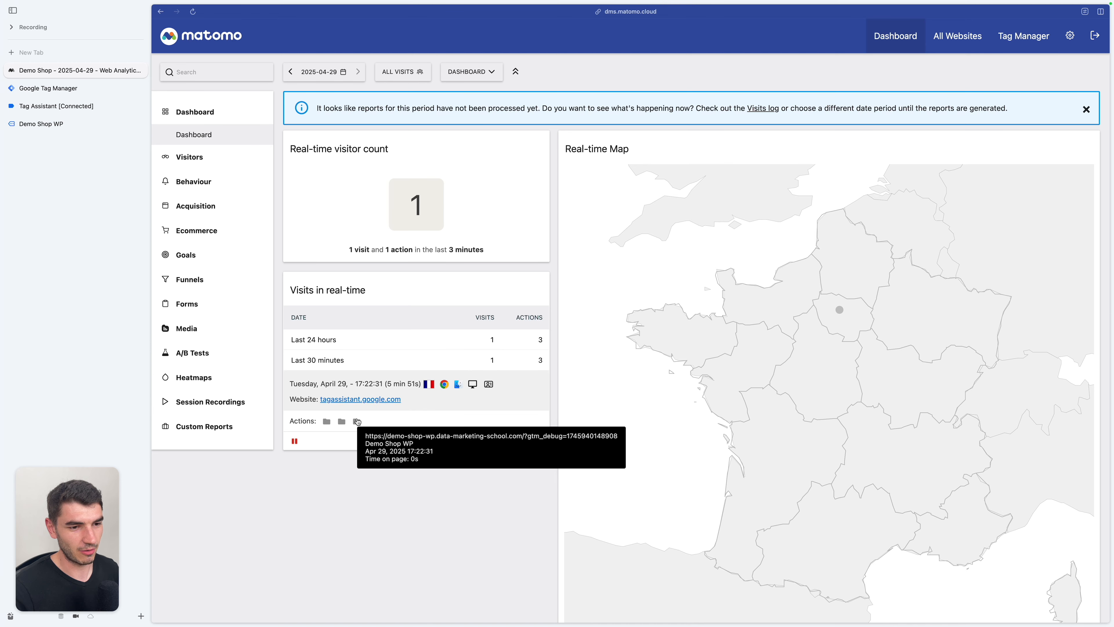
click(488, 384)
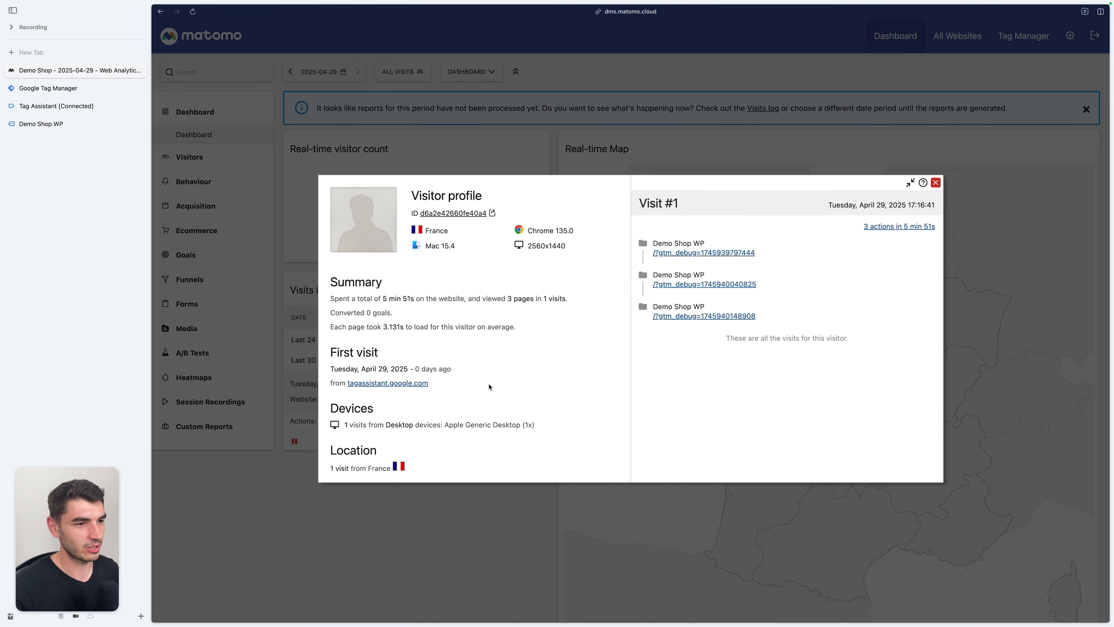
mouse_move(641, 305)
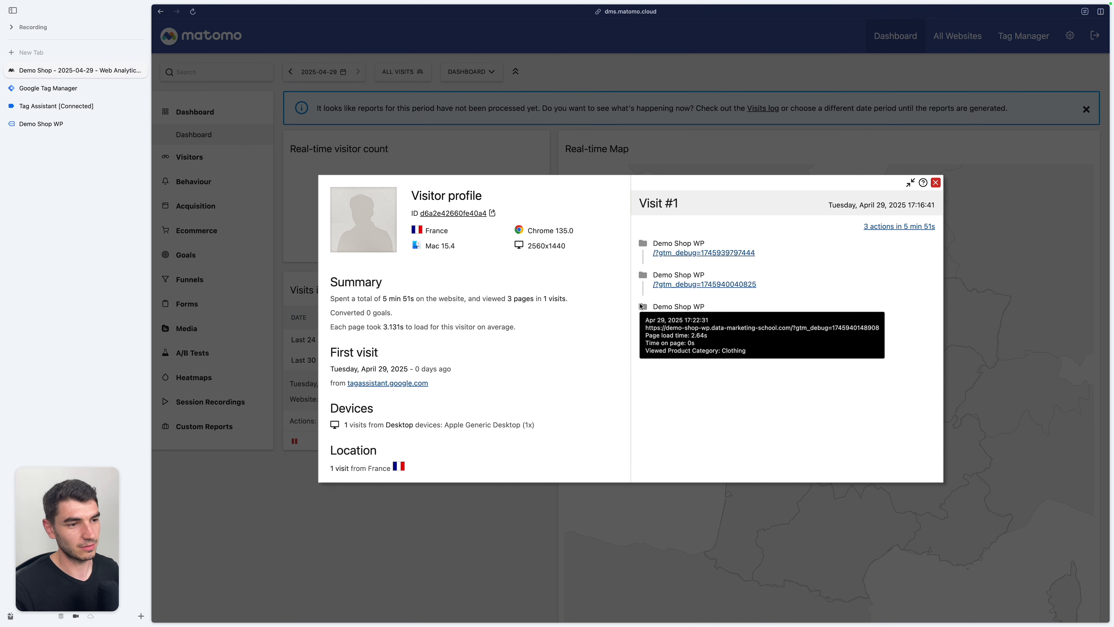
- Return to Google Tag Manager and create a Matomo Analytics - E-commerce Tracking tag with the Product View event type
key(ctrl+Tab)
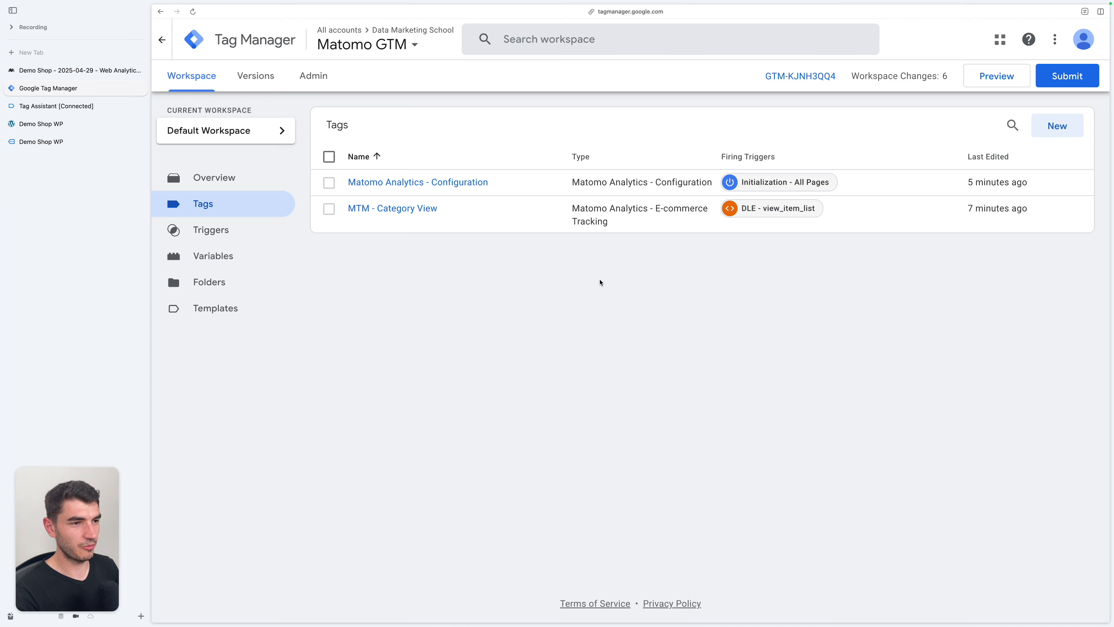
click(1057, 129)
click(714, 167)
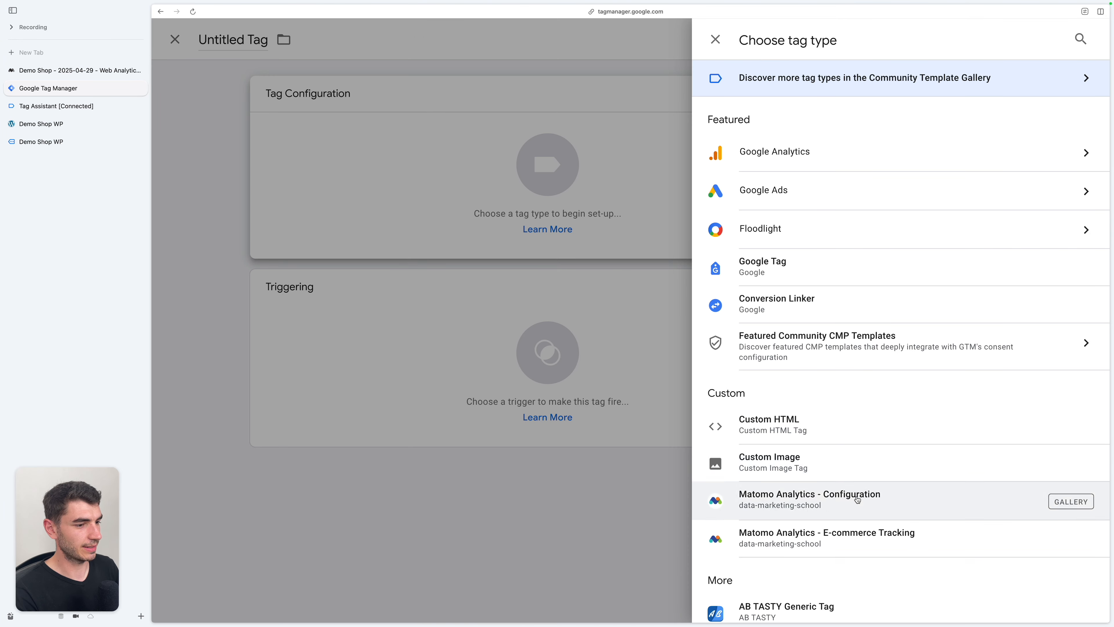
click(893, 533)
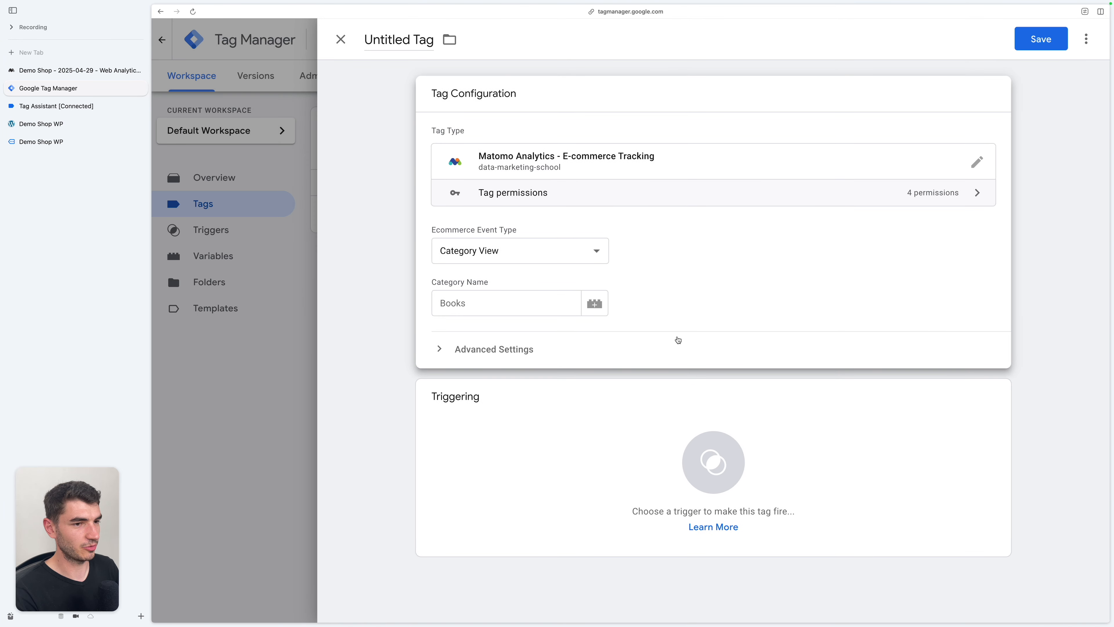
click(545, 254)
click(542, 266)
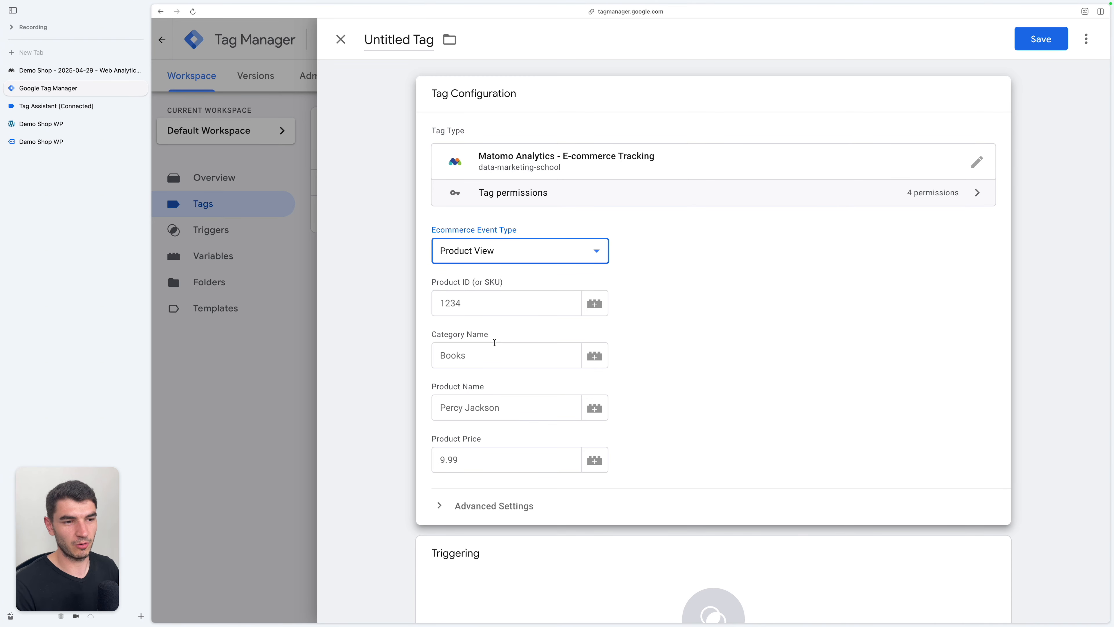
scroll(495, 342, down, 2)
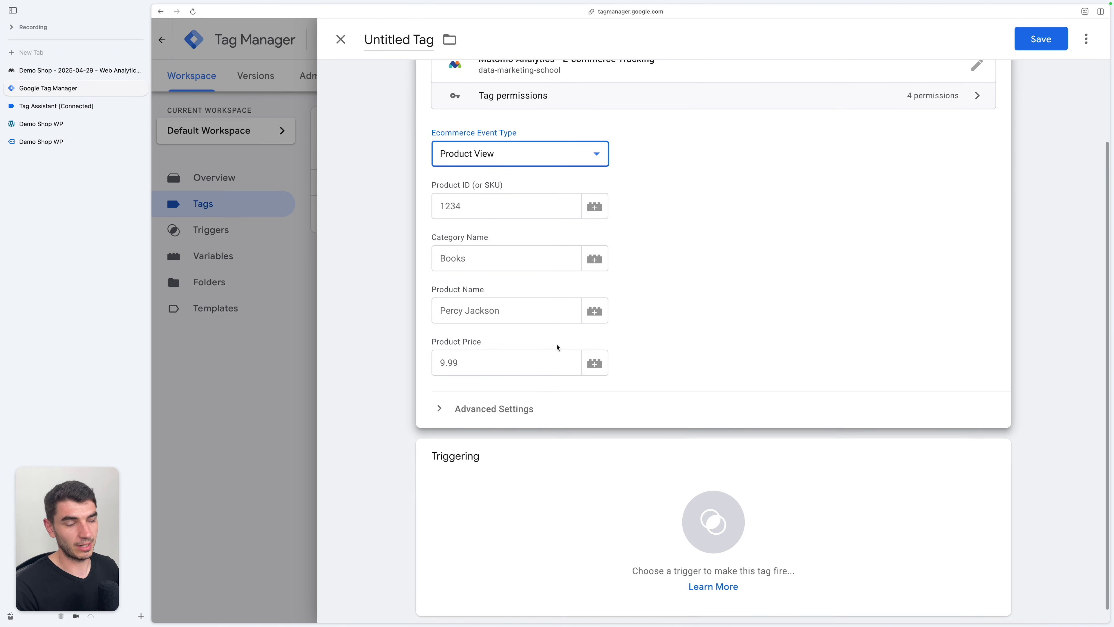
click(569, 213)
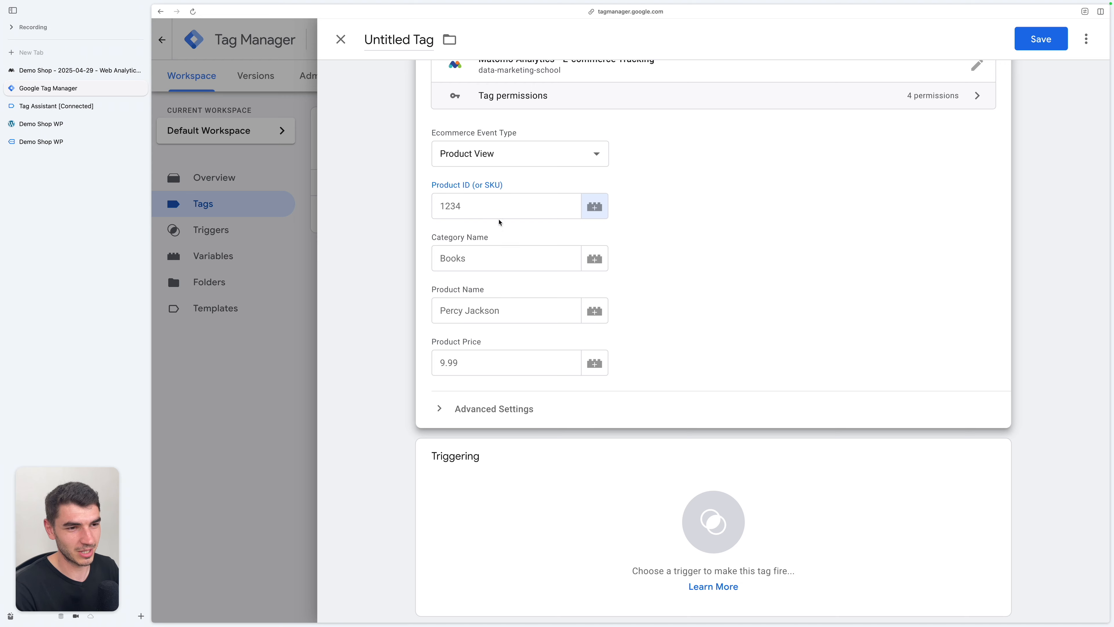
- Add a new custom event trigger to the tag that fires on all view_item events
scroll(499, 222, down, 1)
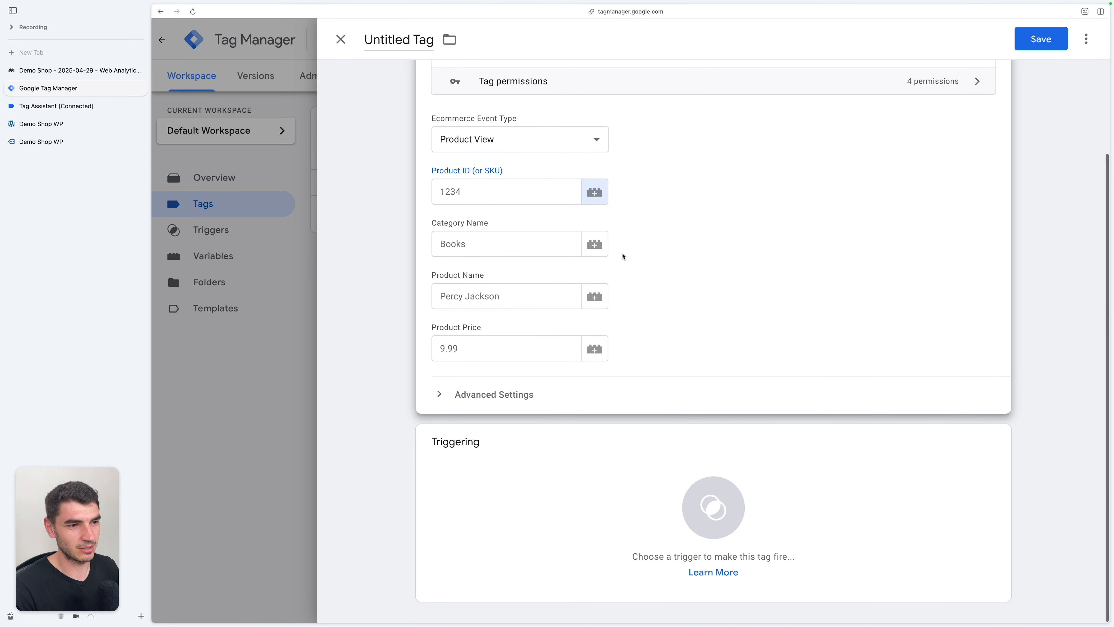
click(713, 507)
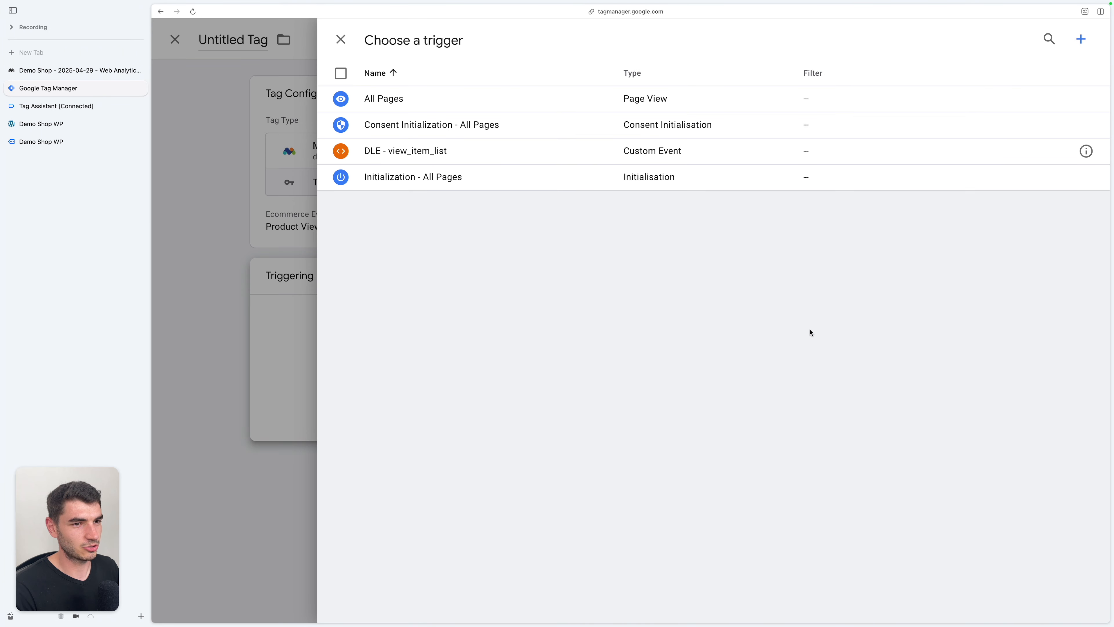
click(1081, 39)
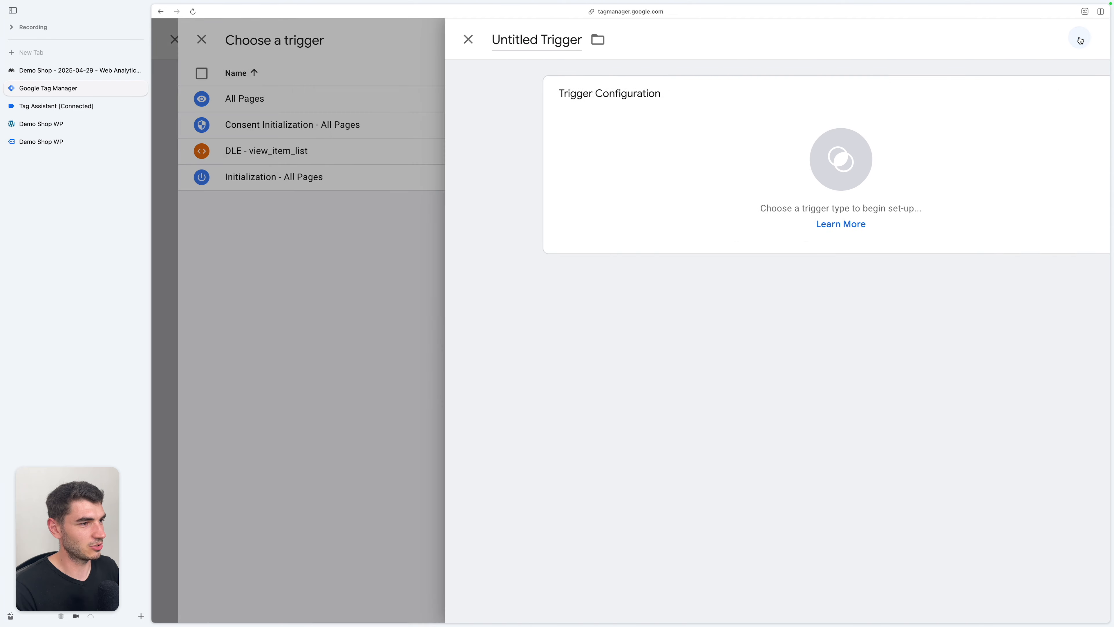
click(844, 121)
scroll(897, 420, down, 4)
click(886, 452)
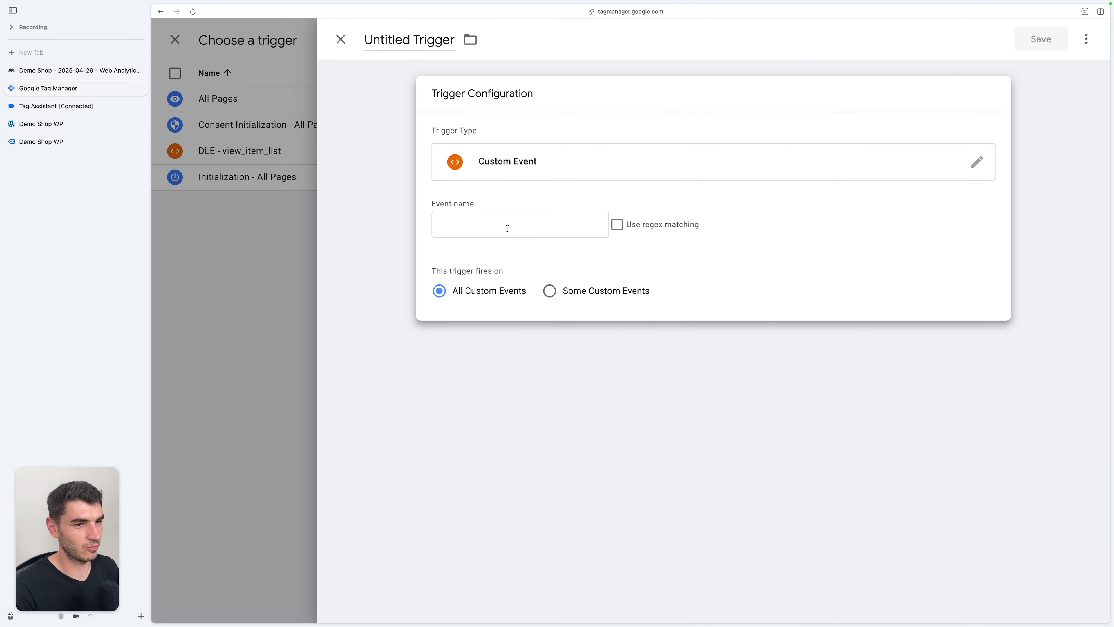
click(507, 227)
click(494, 267)
- Name the trigger "DLE - view_item" and save it
click(409, 39)
key(super+a)
text(DLE)
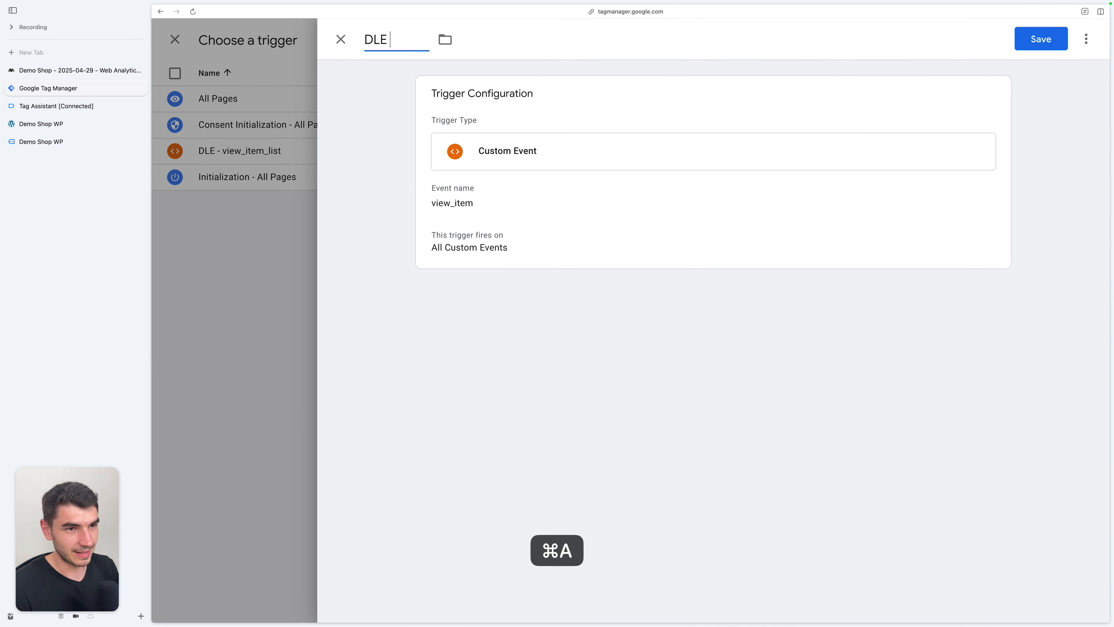
text( - view_item)
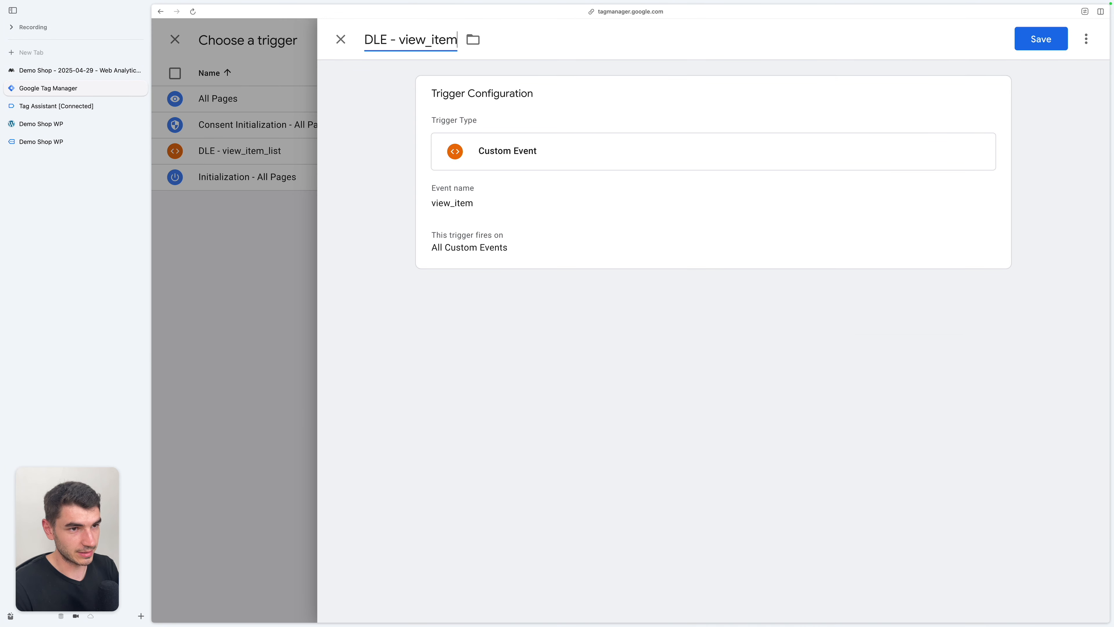
click(1041, 39)
- Name the tag "MTM - Product View" and save it
click(416, 41)
key(super+a)
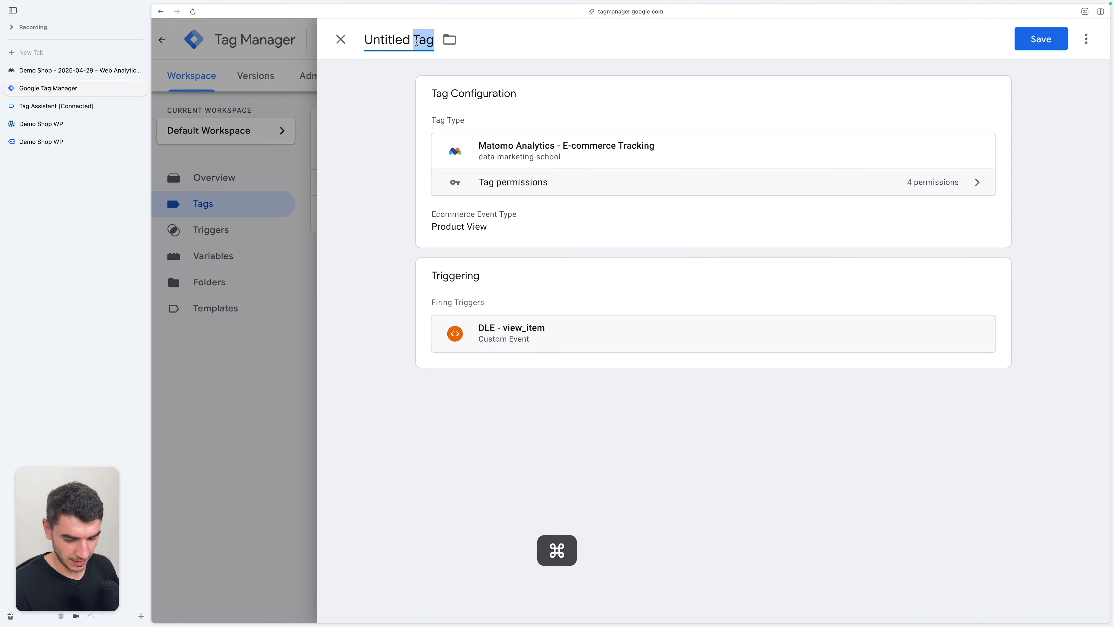
text(MTM - Produ)
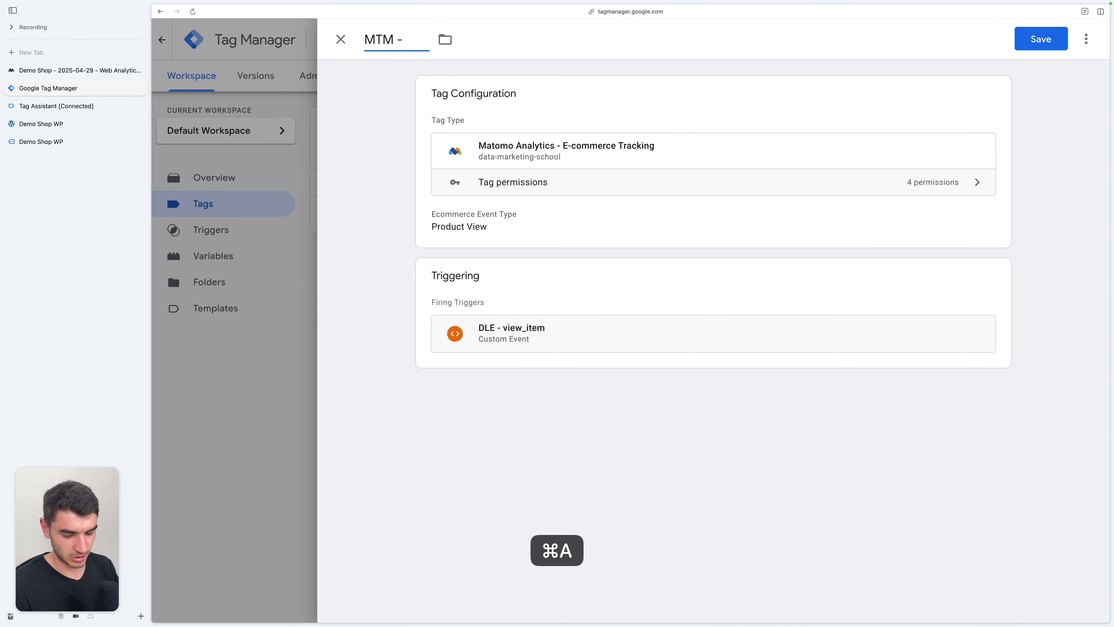
text(ct View)
click(1040, 39)
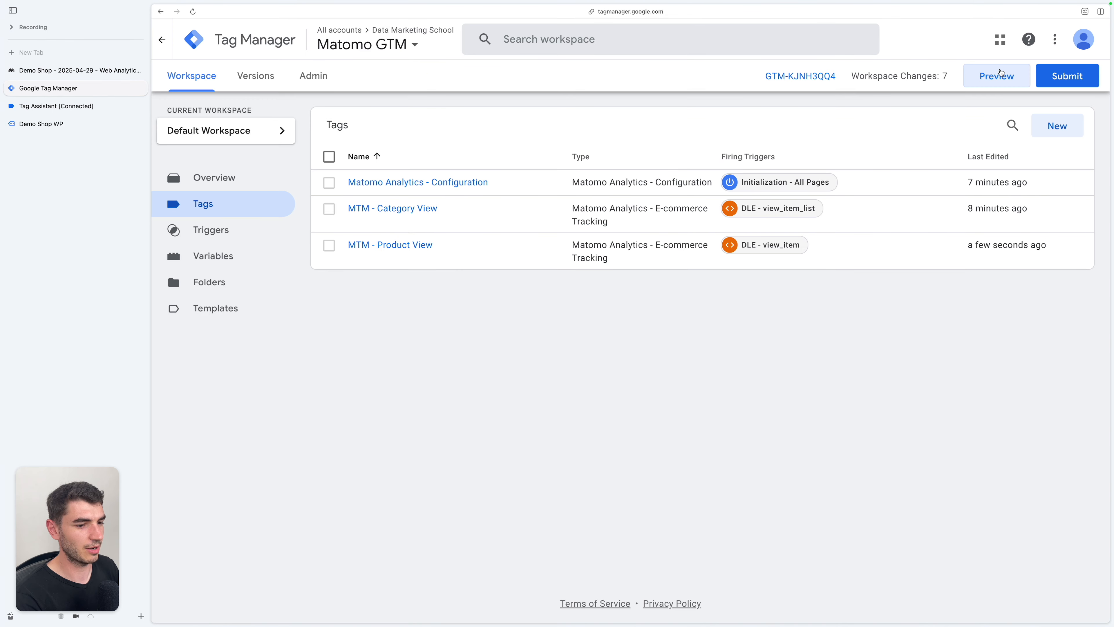
- Open the shop's Hat product in a new preview session and inspect its recorded action in Matomo's visitor profile
click(1001, 75)
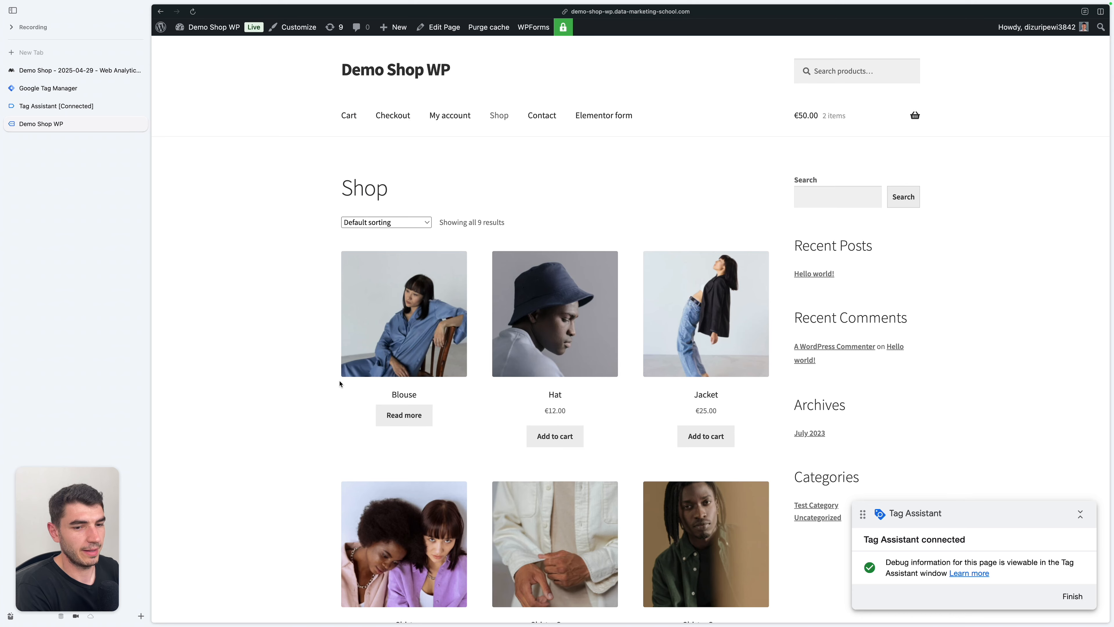
click(554, 342)
click(140, 70)
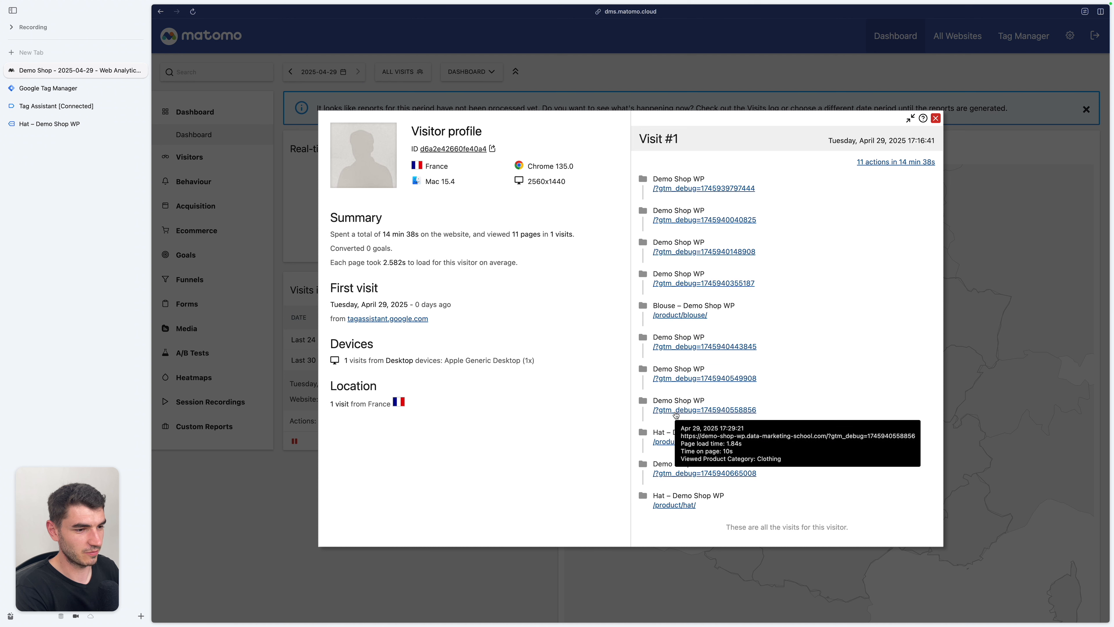
mouse_move(642, 495)
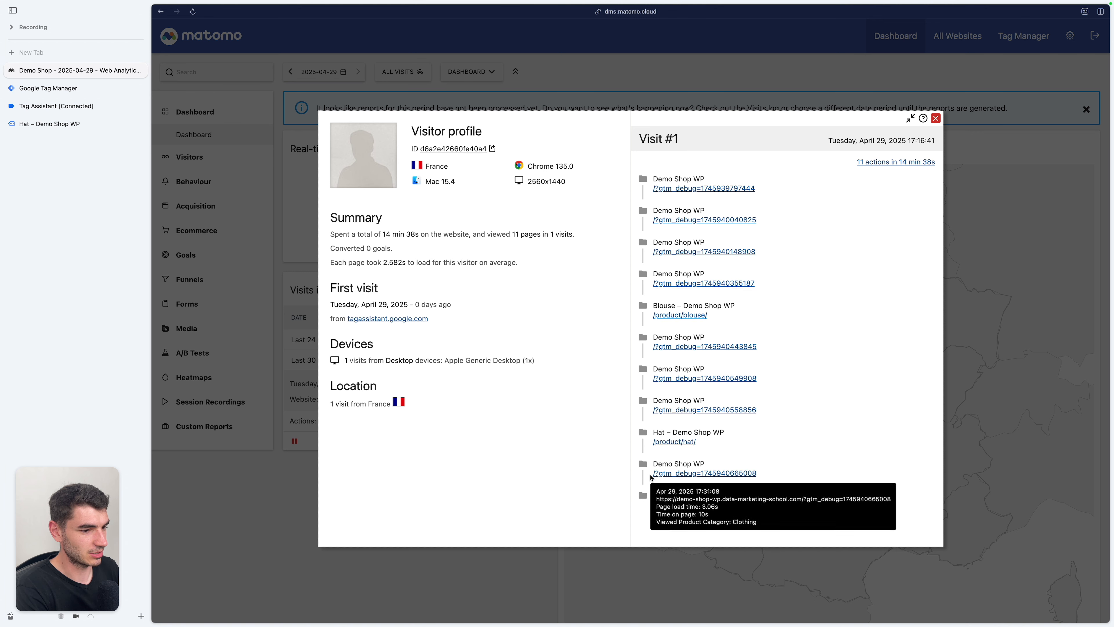
- Return to Google Tag Manager and create a Matomo Analytics - E-commerce Tracking tag with the Cart Update event type
key(ctrl+Tab)
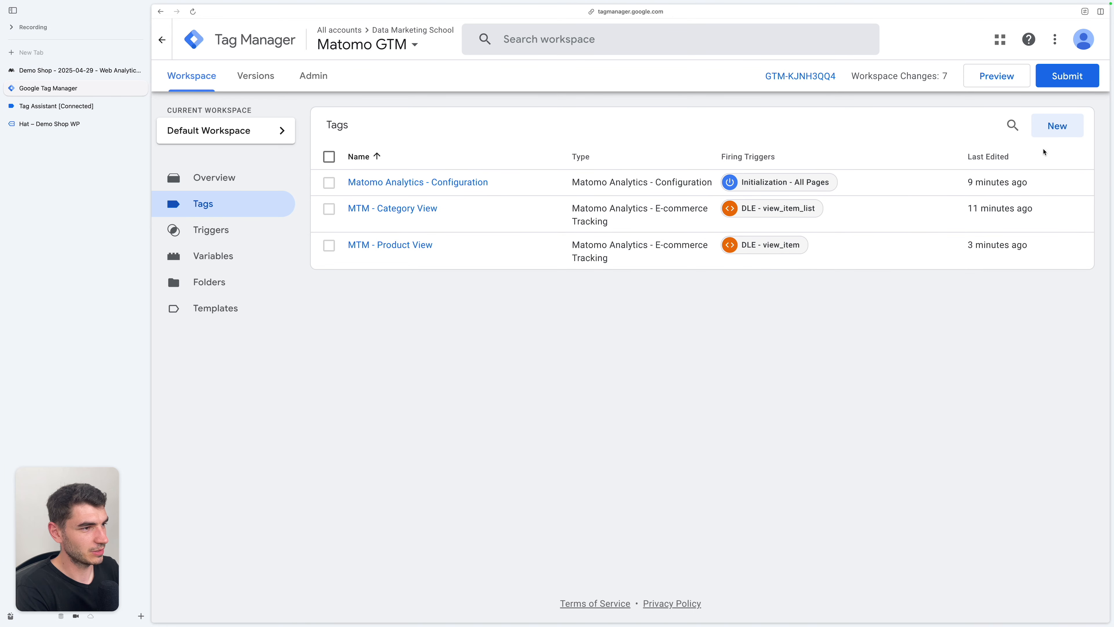
click(1056, 126)
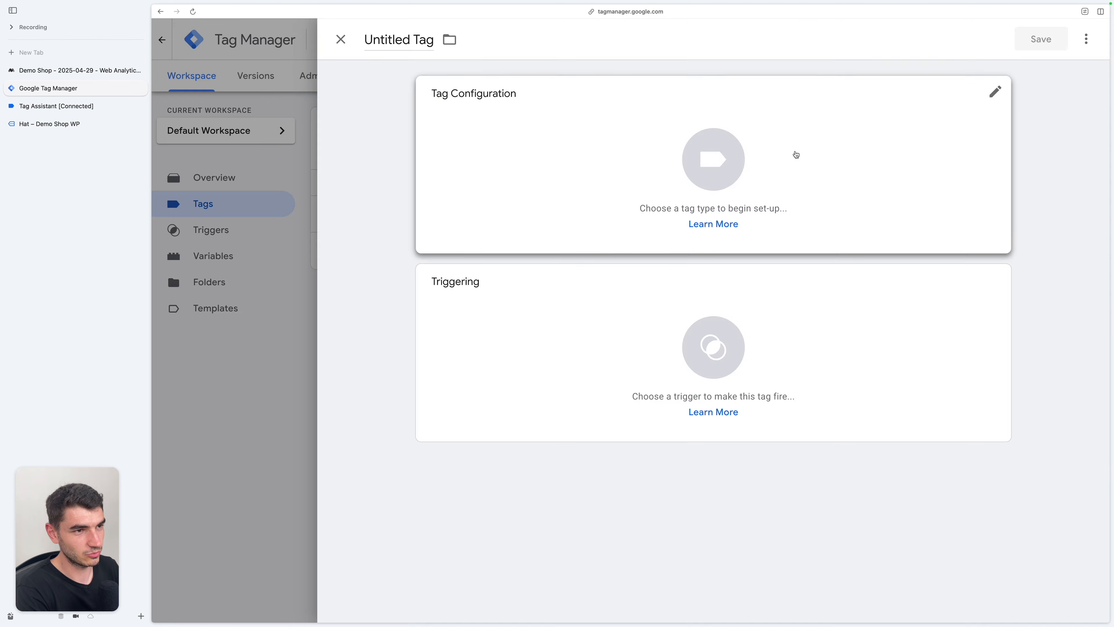
click(795, 154)
scroll(878, 380, down, 3)
click(910, 386)
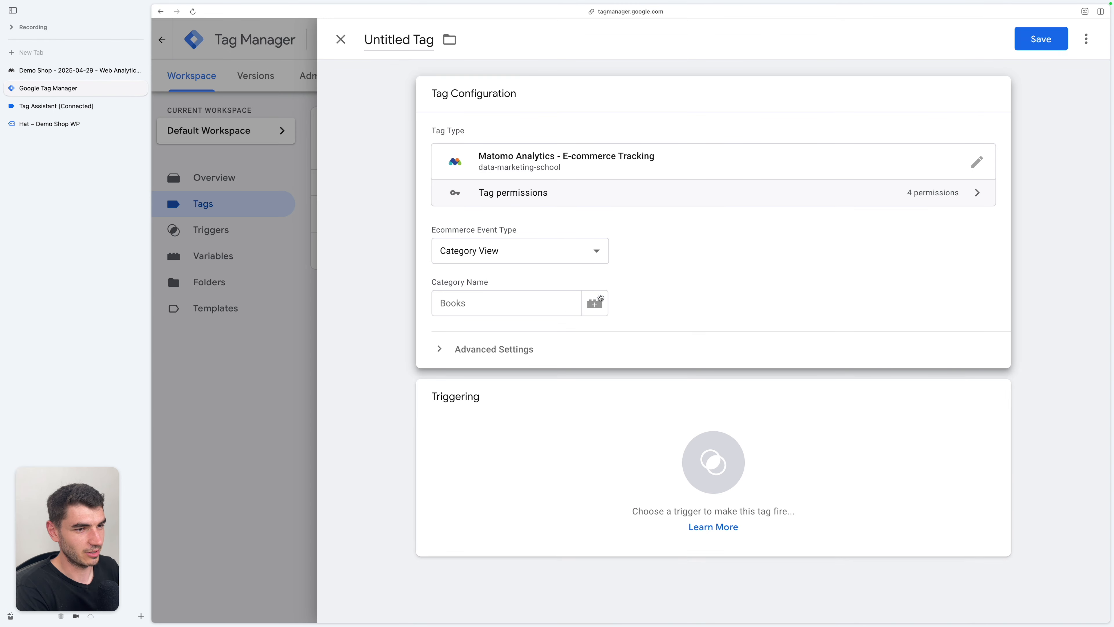
click(585, 254)
click(561, 281)
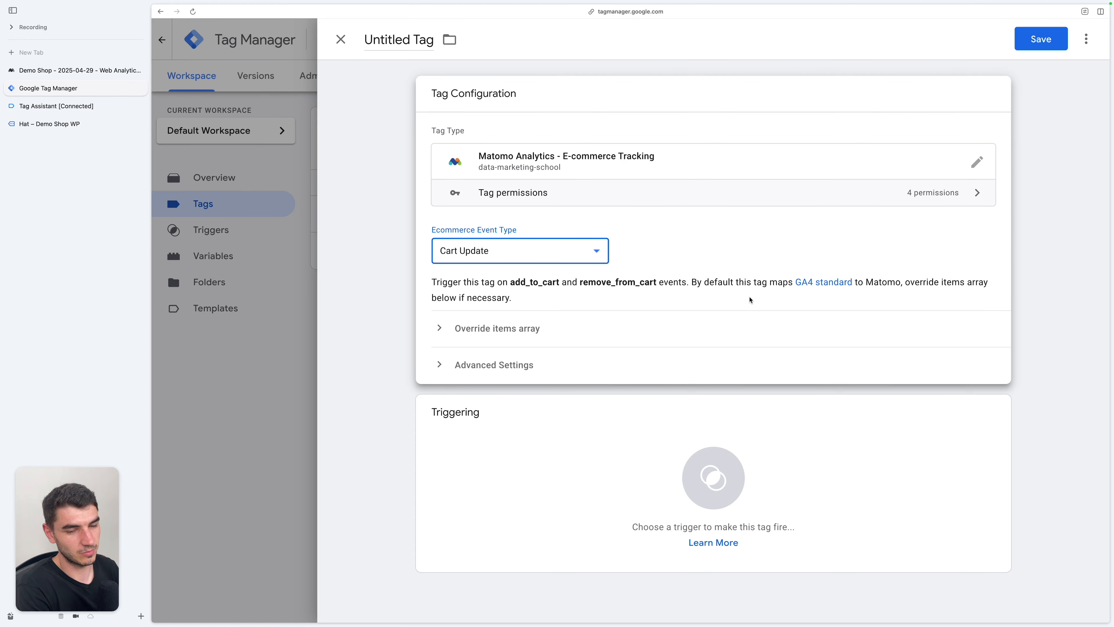
- Add a new custom event trigger to the cart tag that fires on all add_to_cart events
click(721, 422)
click(1079, 37)
click(786, 180)
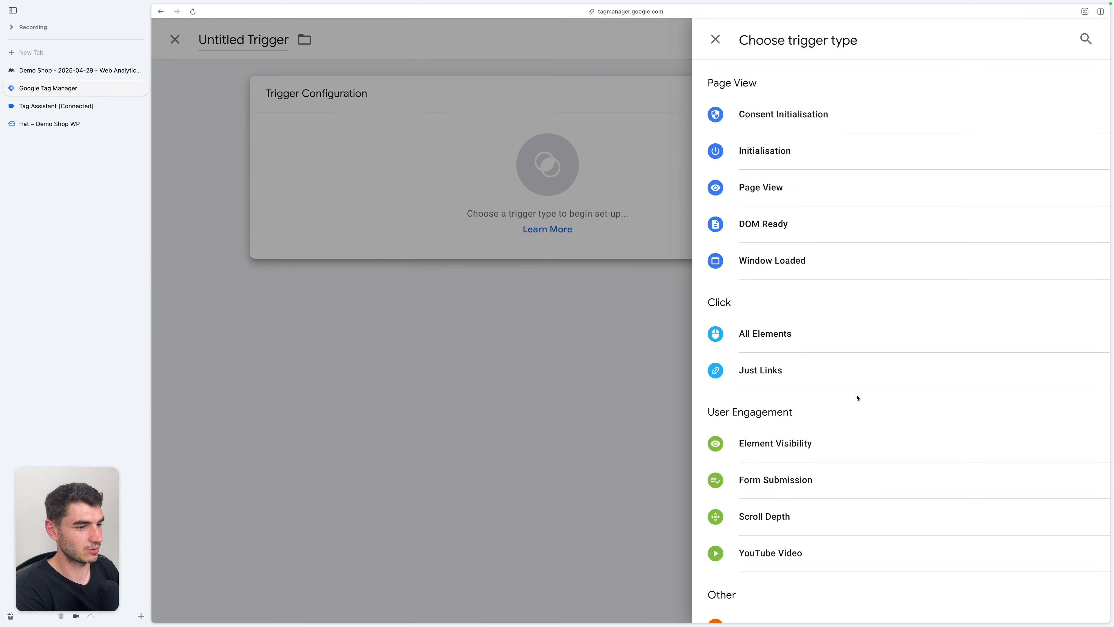
scroll(858, 393, down, 3)
click(825, 507)
click(514, 225)
click(504, 283)
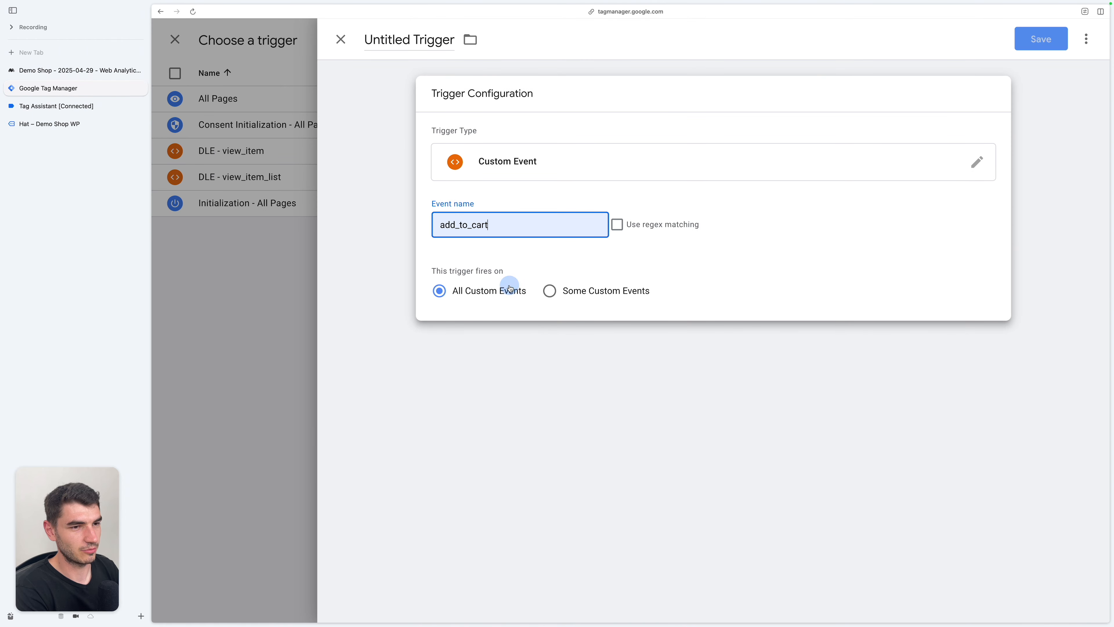
- Add a second custom event trigger for all remove_from_cart events to the cart tag, named "DLE - remove_from_cart"
click(491, 172)
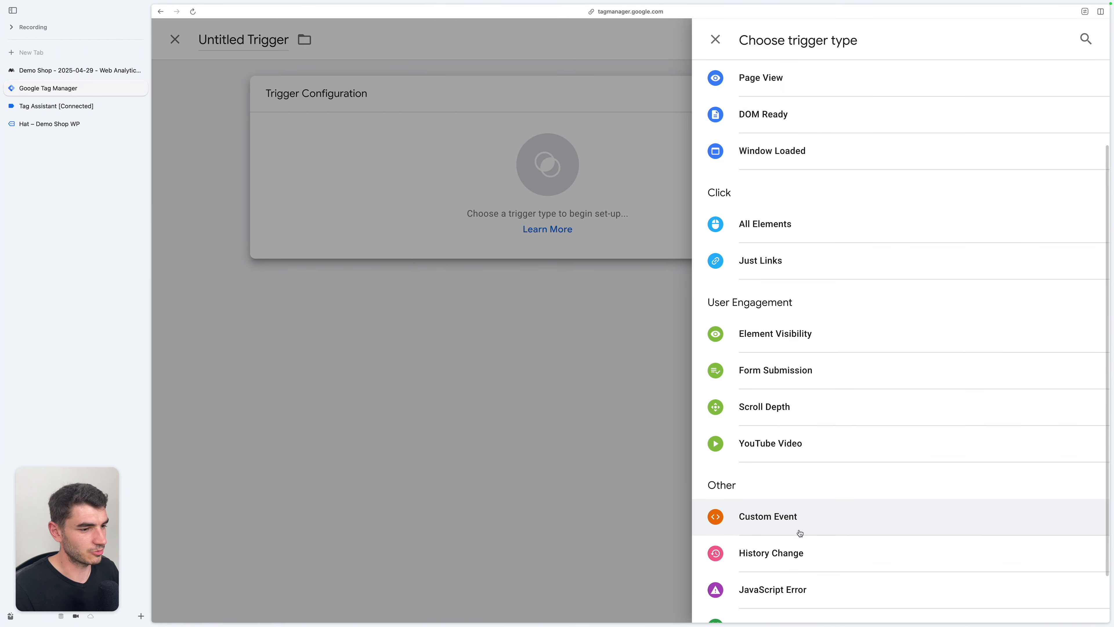
click(793, 522)
key(super+c)
click(416, 34)
key(super+a)
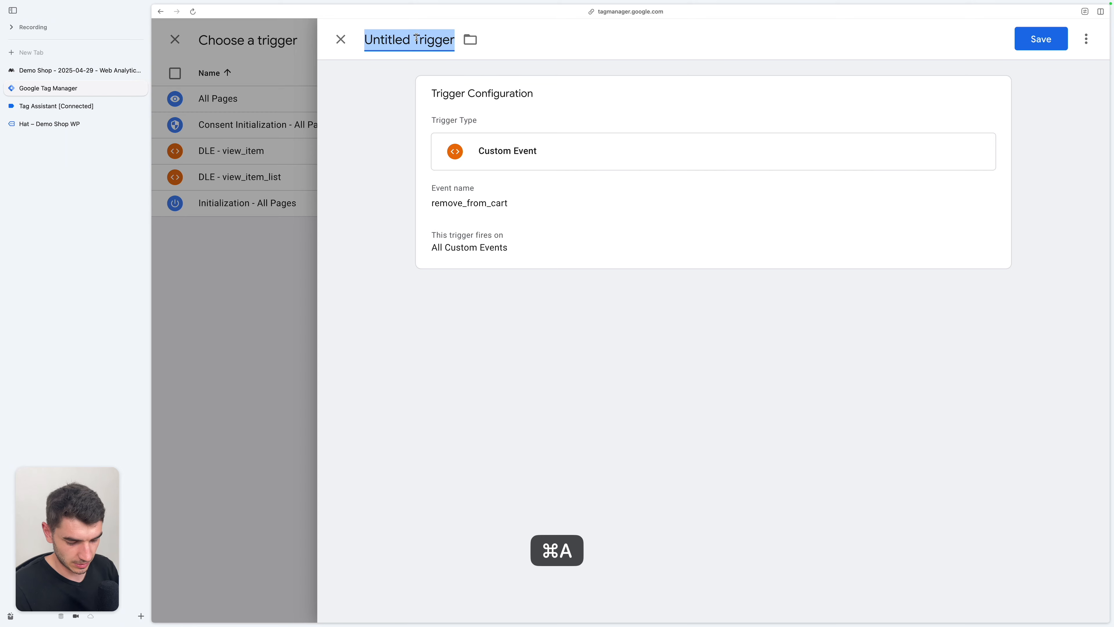
text(DLE -)
key(super+v)
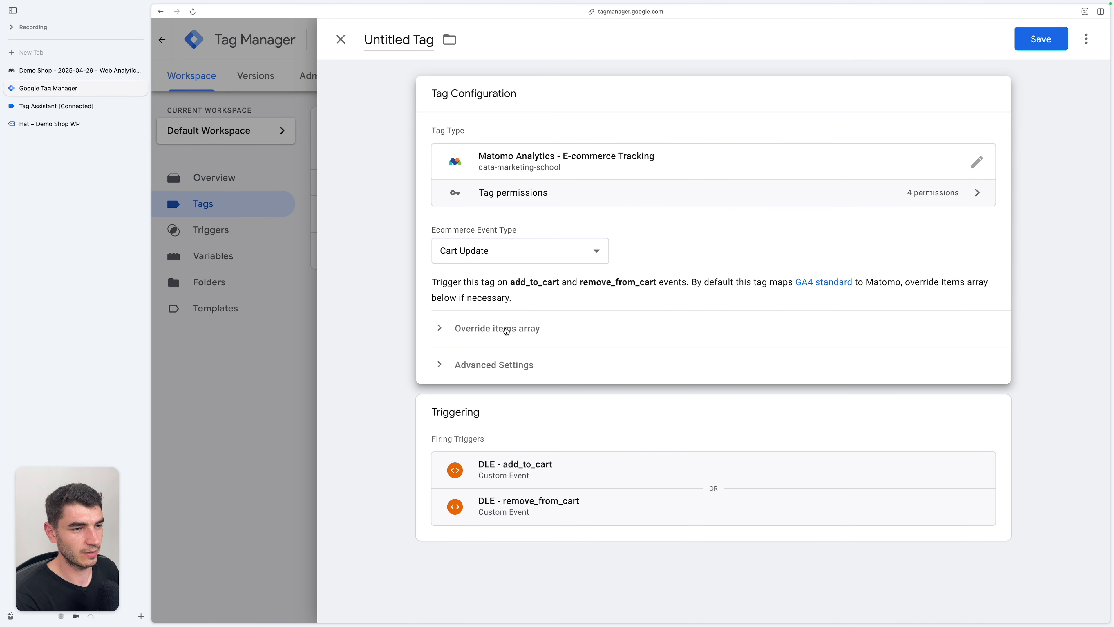
- Review the cart tag's settings for overriding the items array and its product keys
click(506, 329)
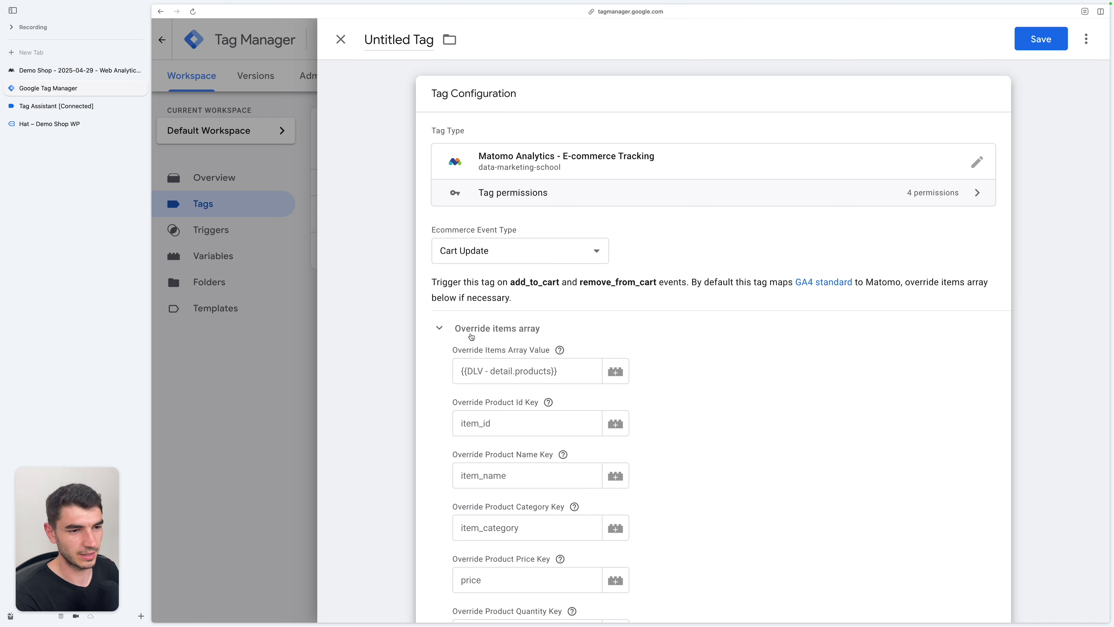
scroll(595, 339, down, 4)
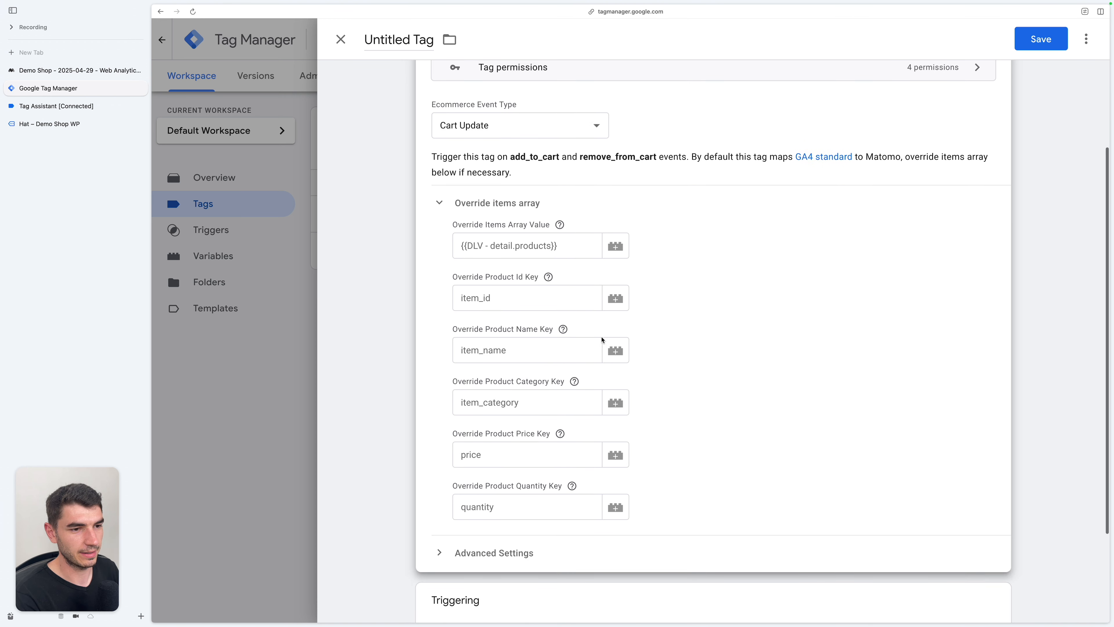
click(507, 236)
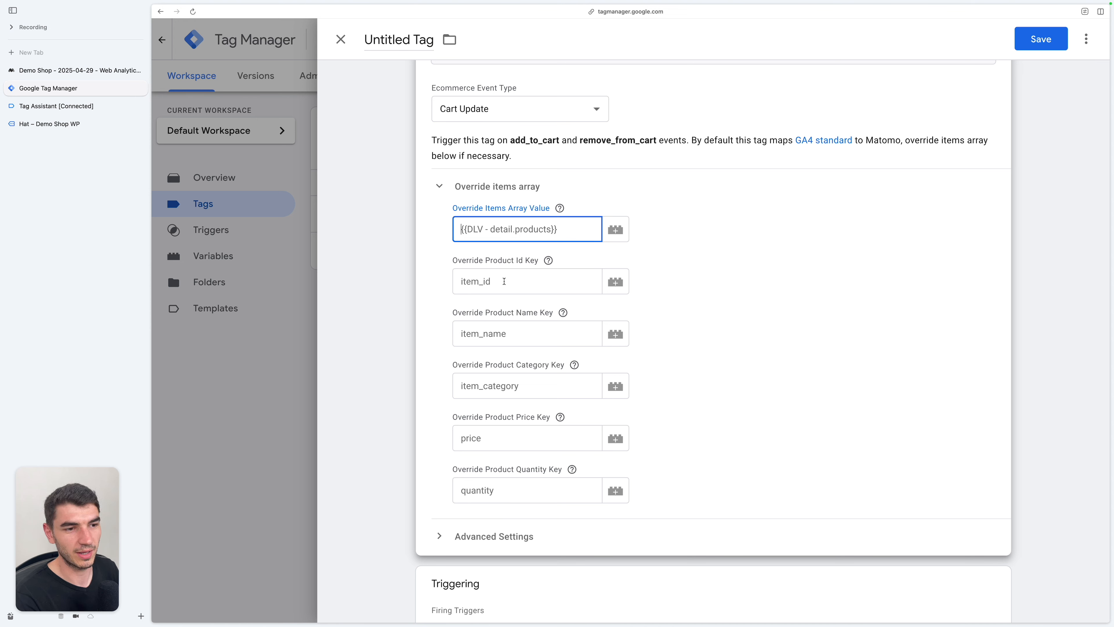
click(513, 268)
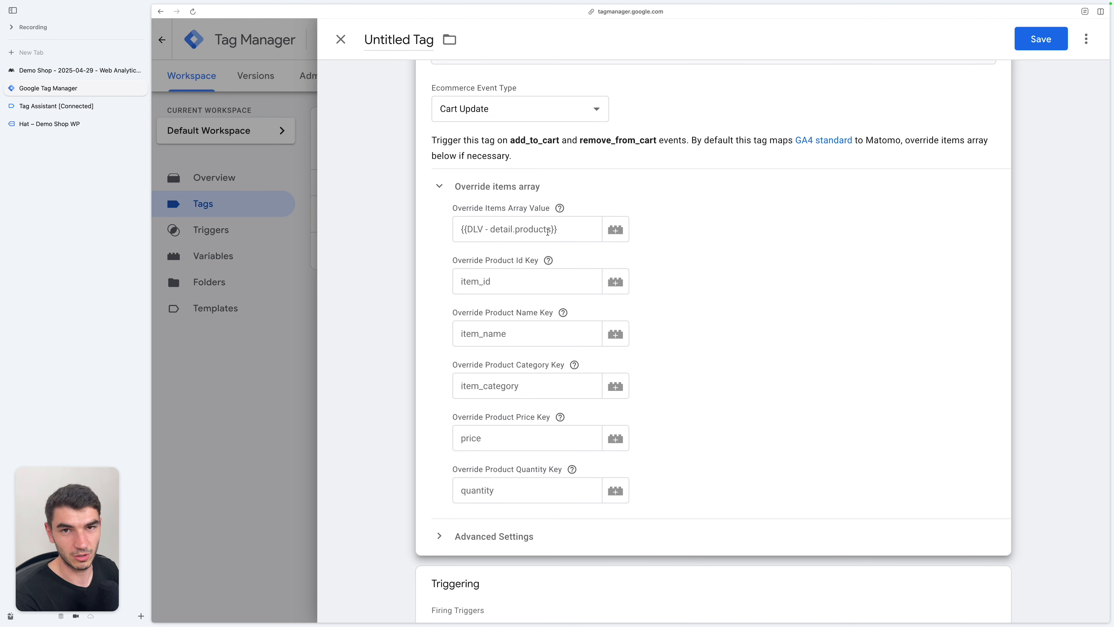
click(507, 186)
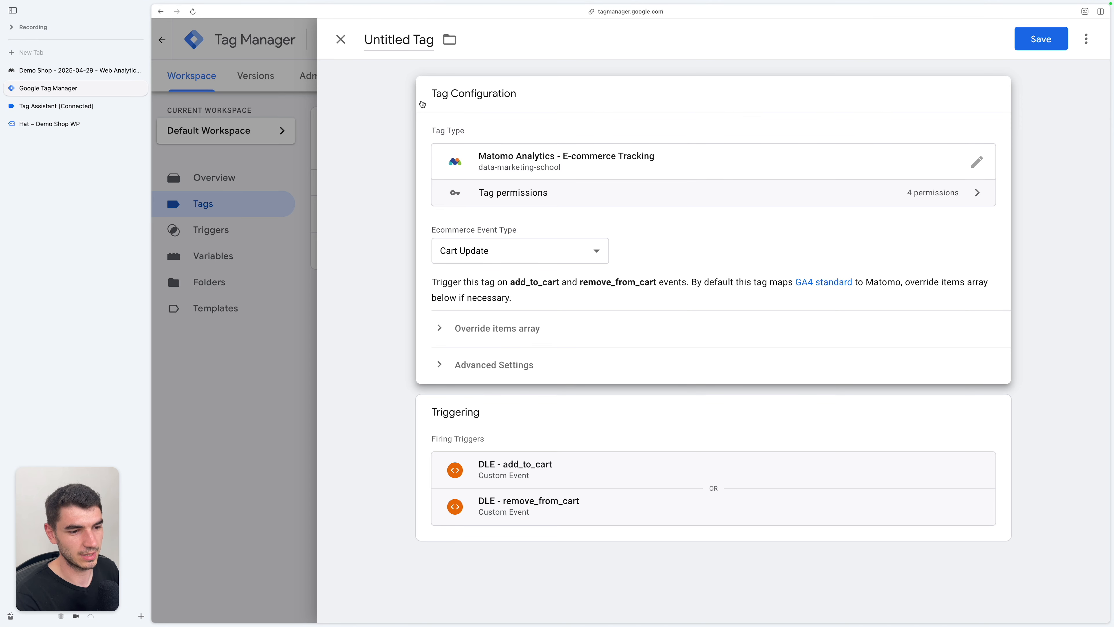
- Name the tag "MTM - Cart Update" and save it
double_click(418, 39)
key(super+BackSpace)
key(super+BackSpace)
text(MTM - Ca)
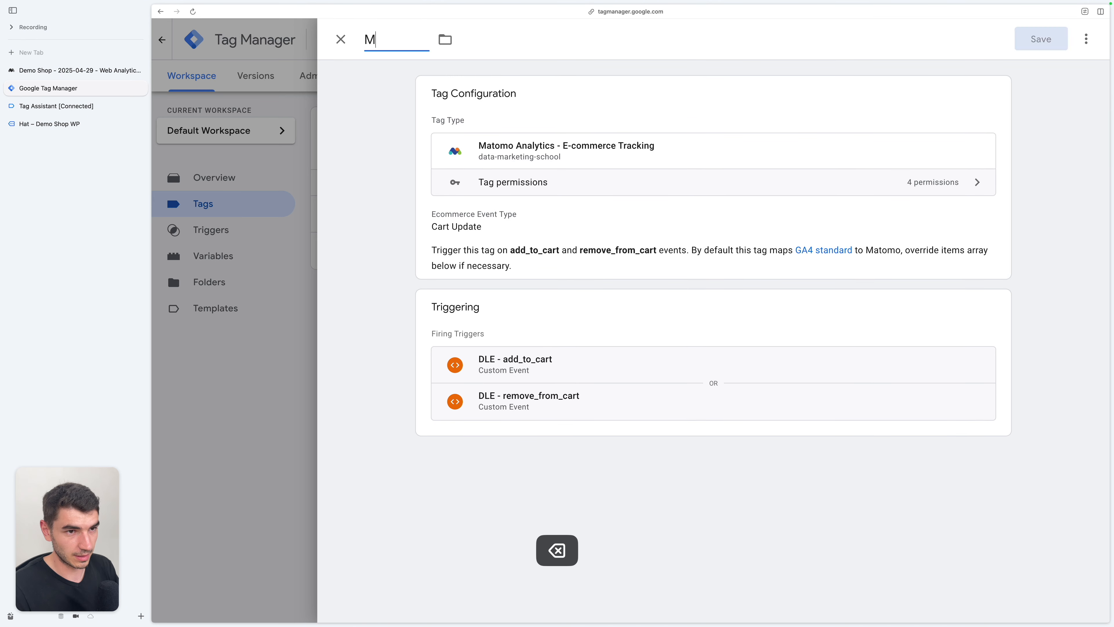
text(rt)
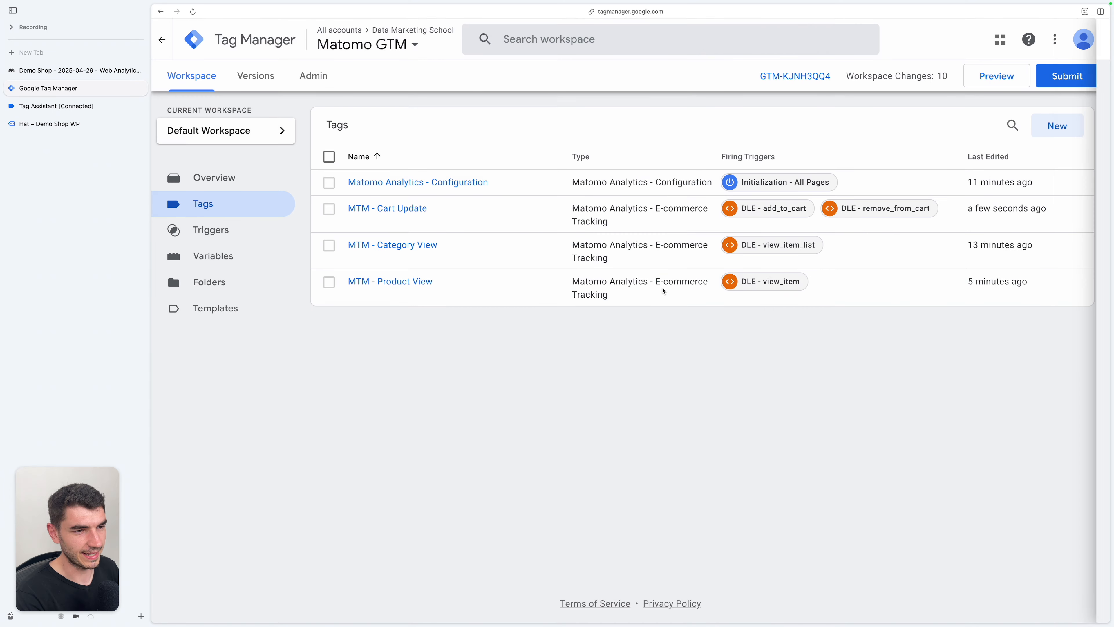
- Start a new preview session, add the Hat to the shop's cart, and inspect the cart action in Matomo's real-time visits
click(995, 79)
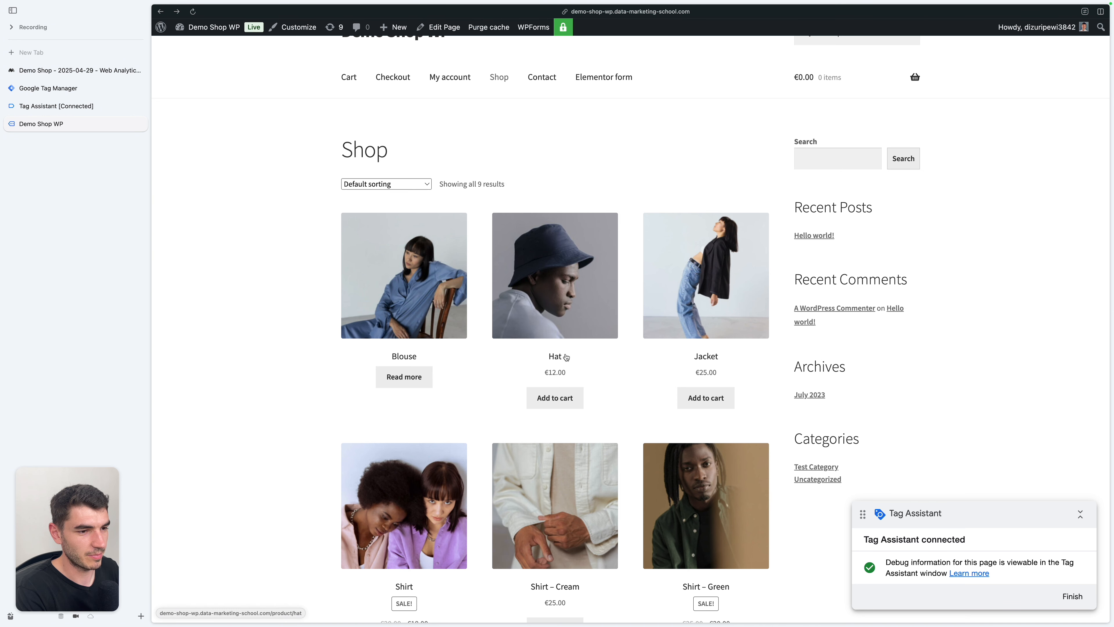
click(565, 396)
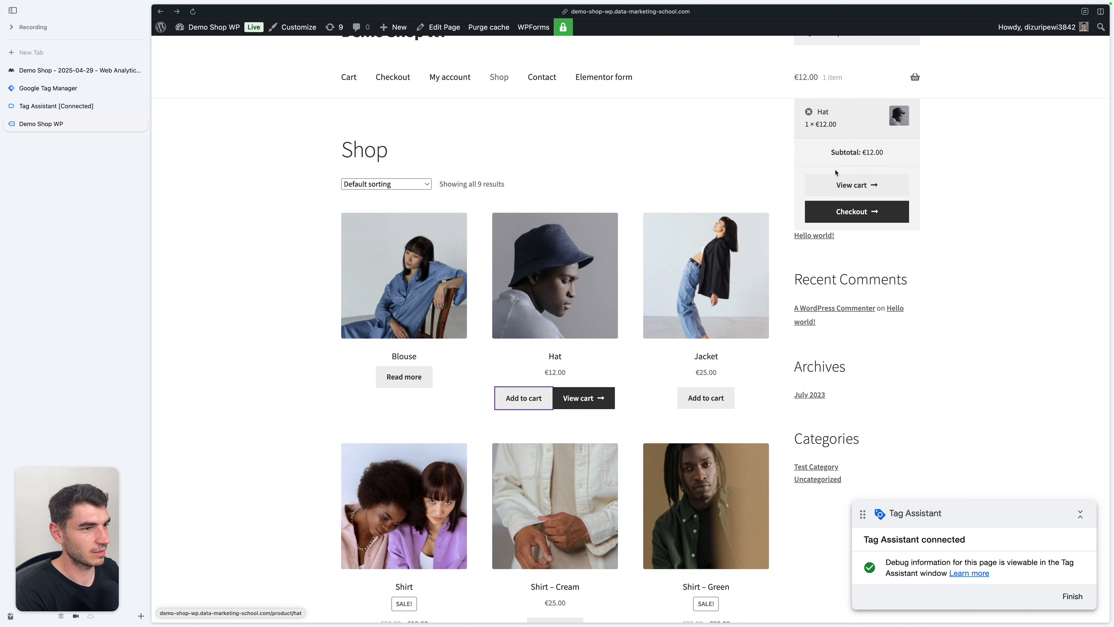
key(ctrl+Tab)
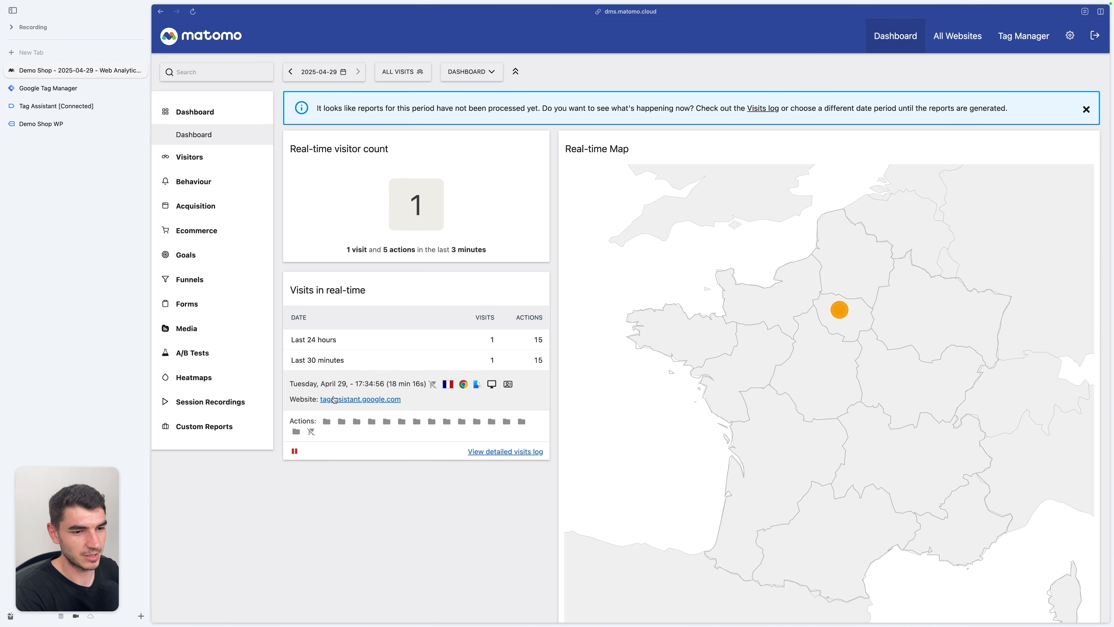
mouse_move(311, 434)
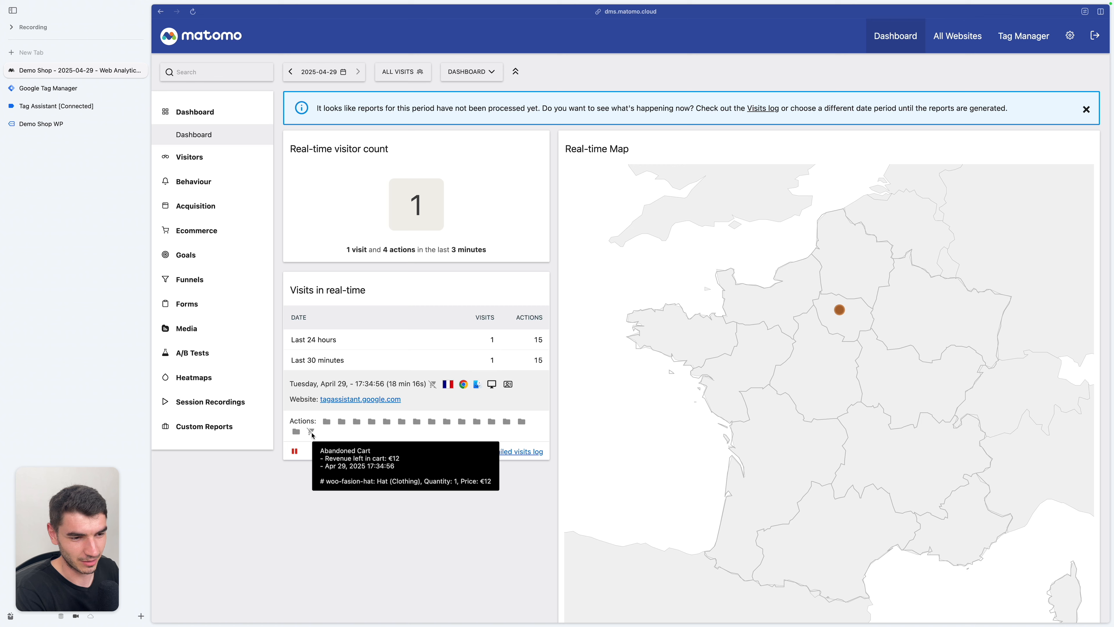
- Add the Jacket to the shop's cart and inspect the updated cart action in Matomo's real-time visits
key(ctrl+Tab)
click(700, 396)
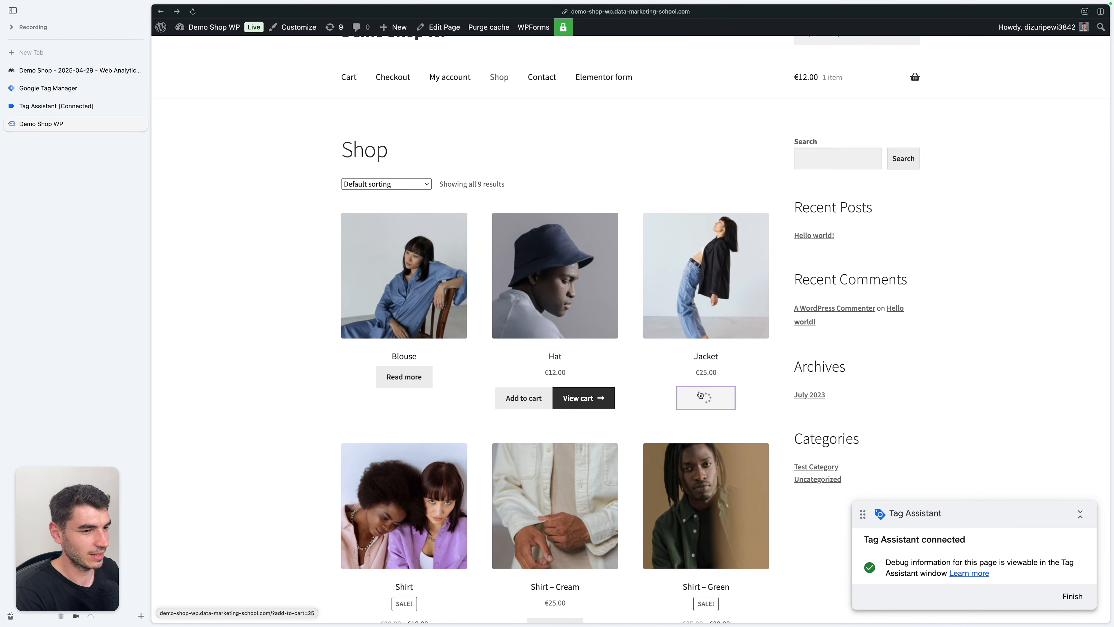
mouse_move(840, 98)
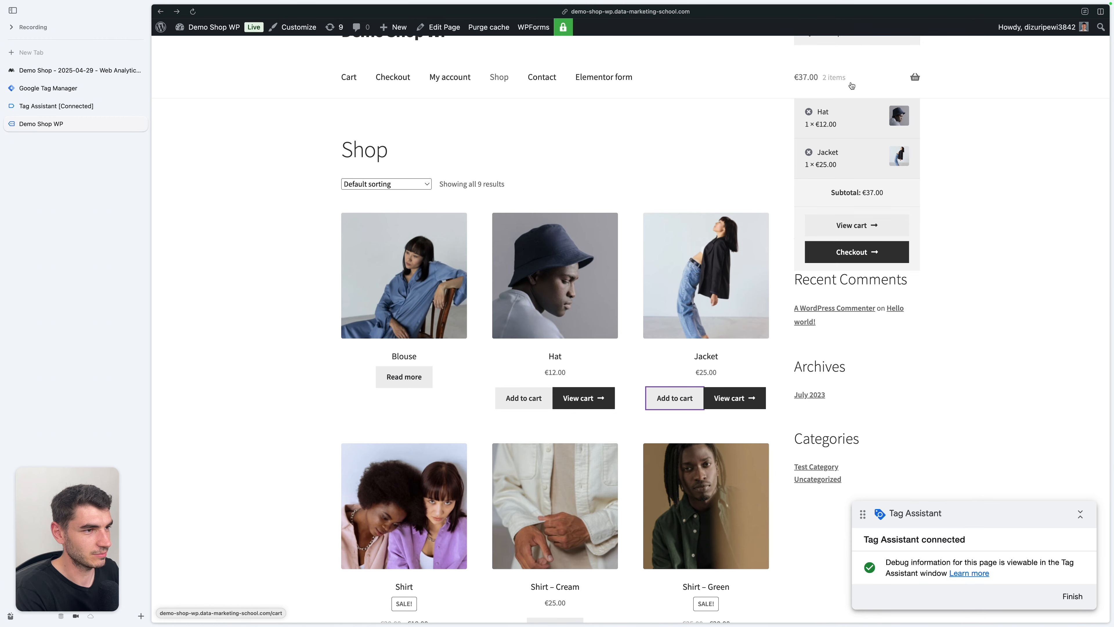
key(ctrl+Tab)
mouse_move(310, 431)
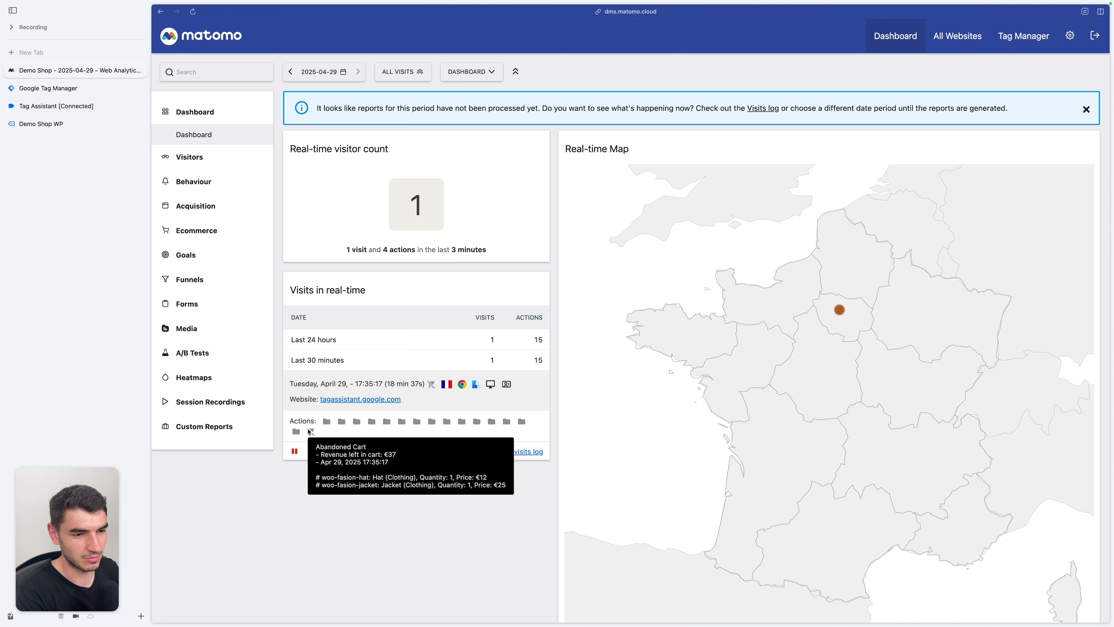
- Remove the Hat from the shop's cart and check the cart action in Matomo again
key(ctrl+Tab)
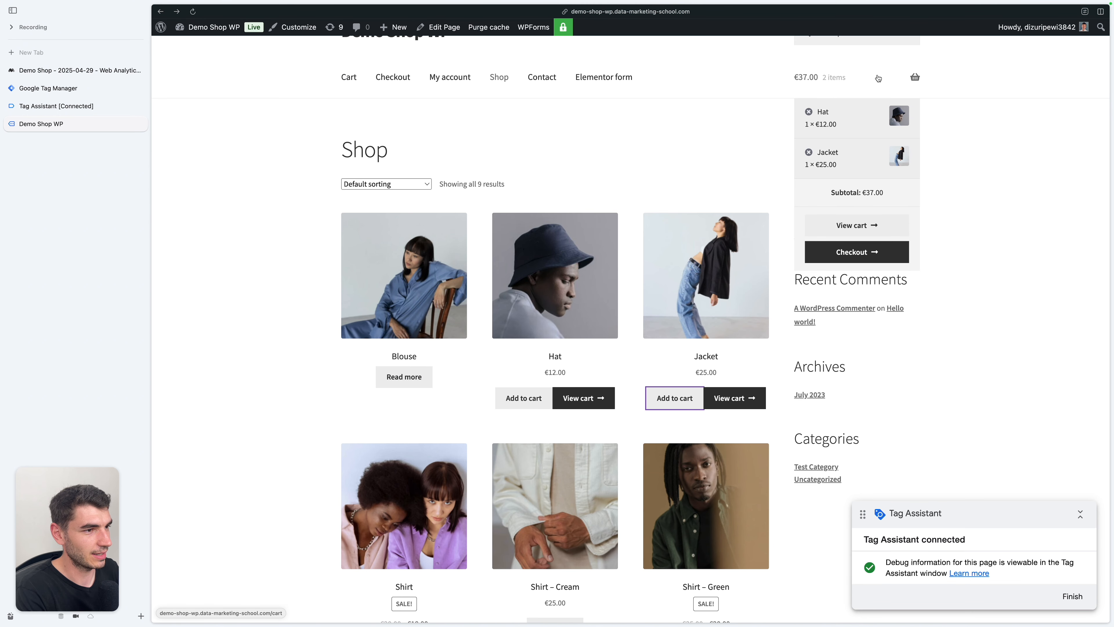
click(808, 112)
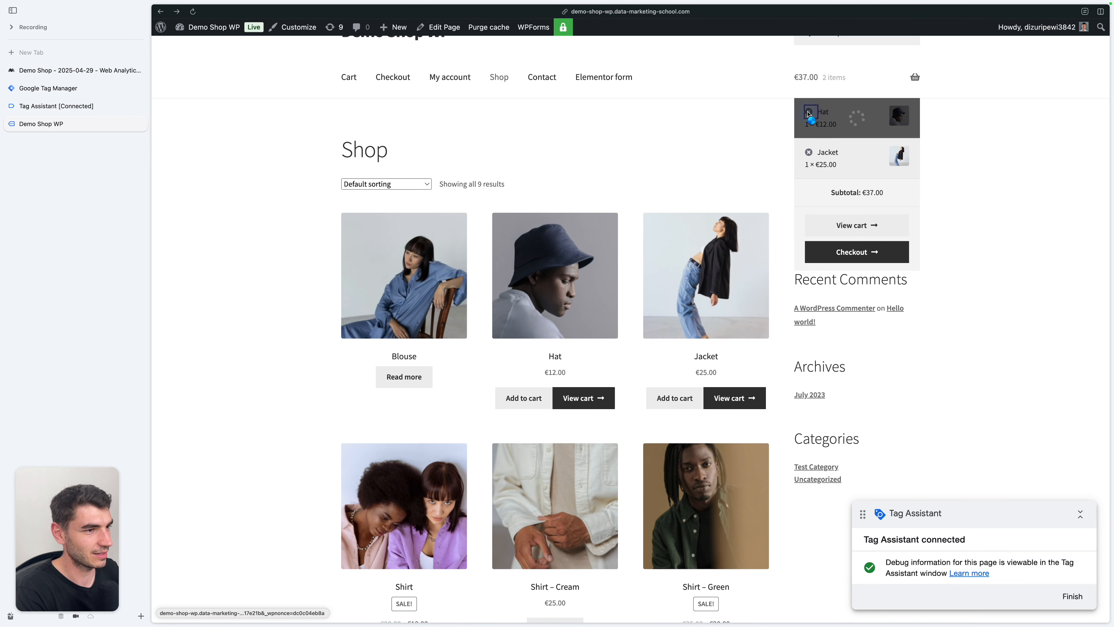
key(ctrl+Tab)
mouse_move(311, 433)
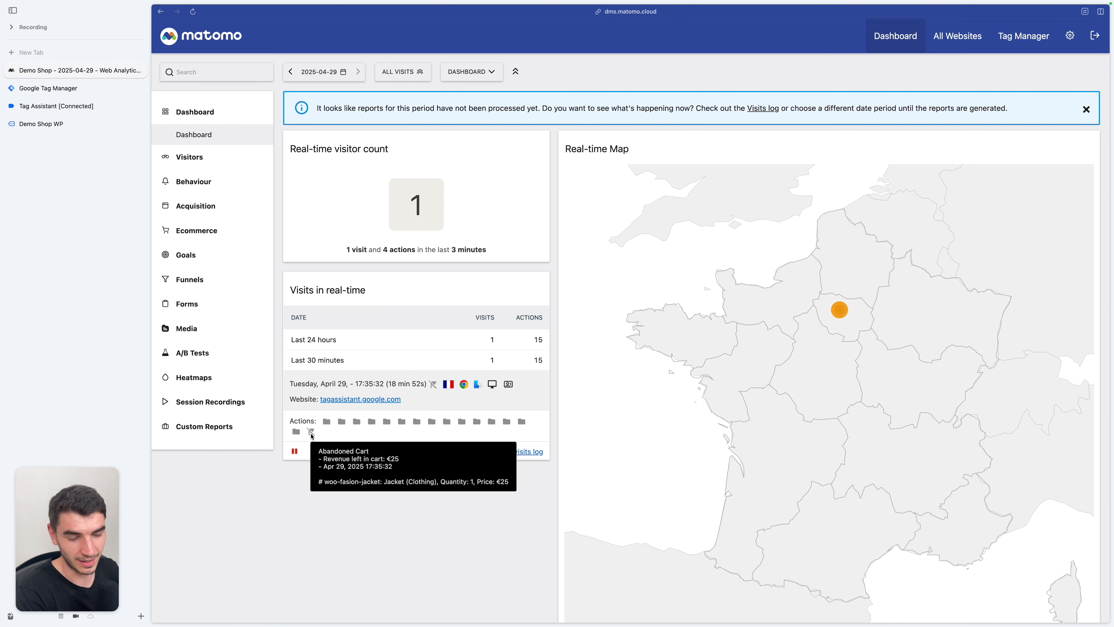
- Add the Shirt – Green product to the shop's cart and check its cart action in Matomo
key(ctrl+Tab)
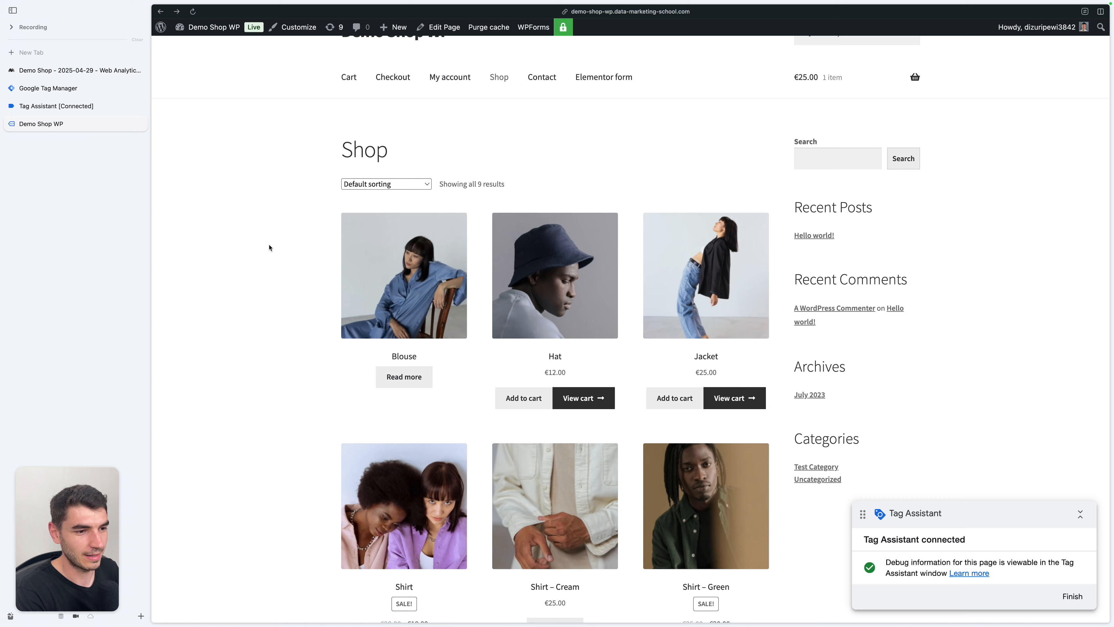
scroll(520, 436, down, 5)
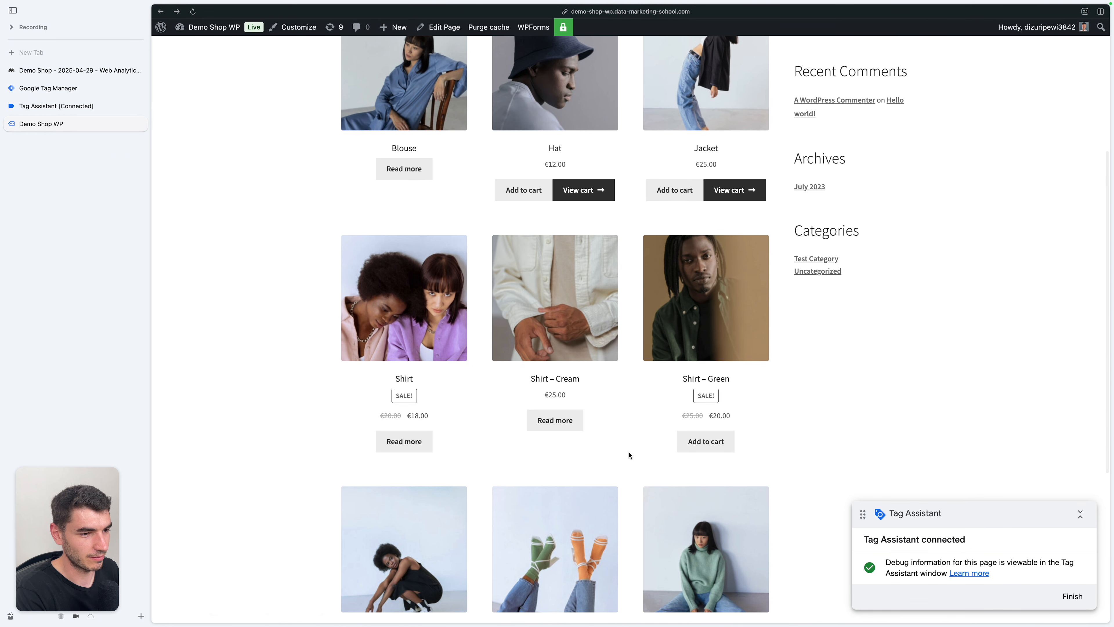
click(706, 450)
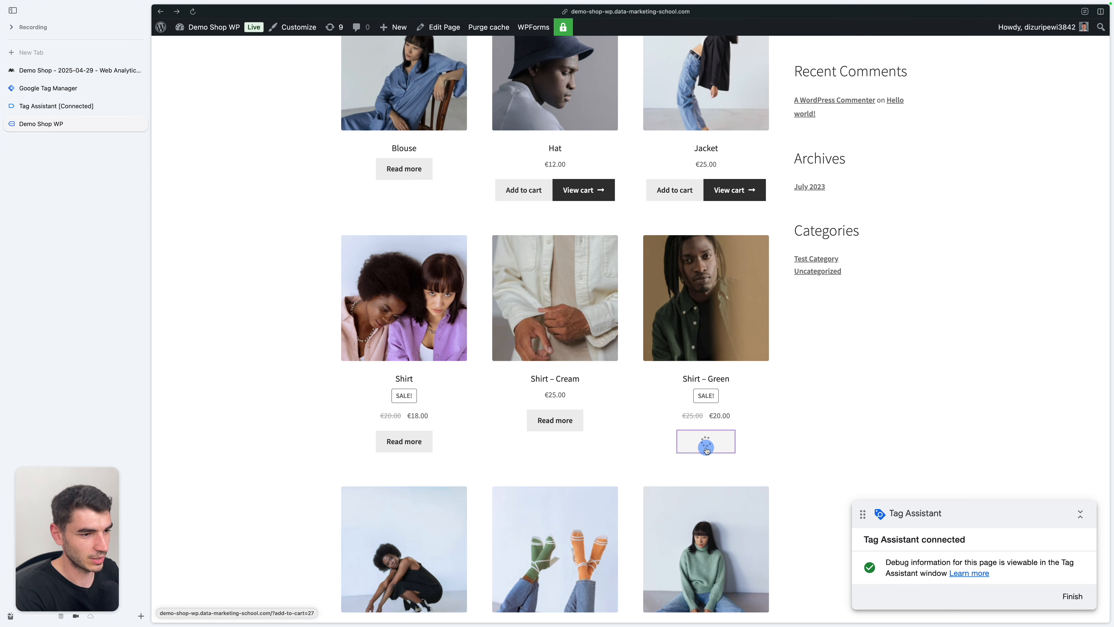
key(ctrl+Tab)
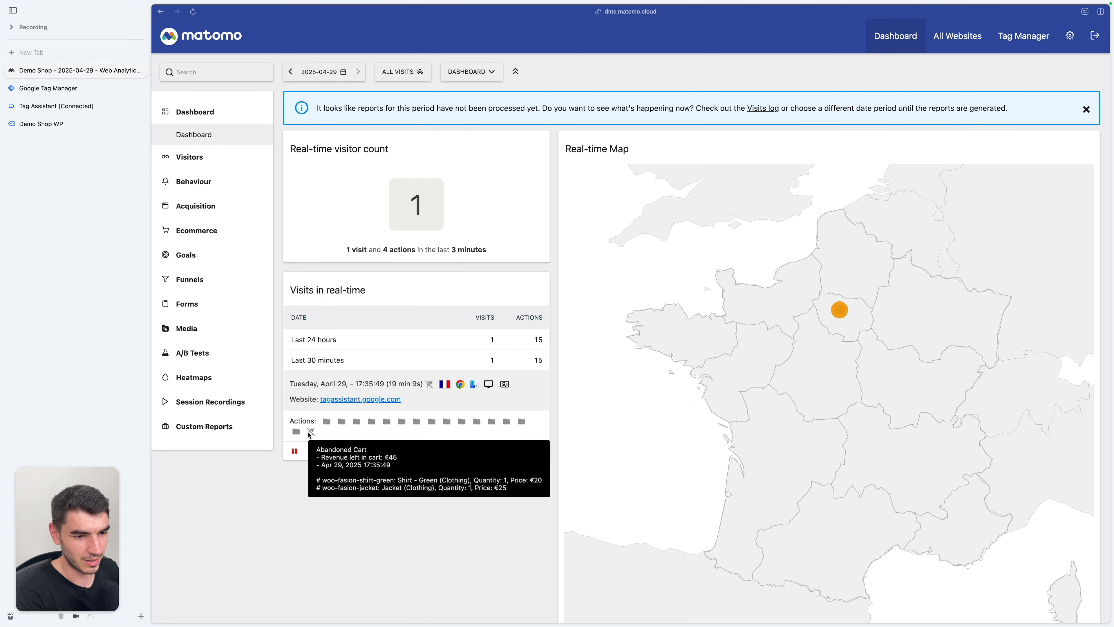
- Switch to Tag Assistant and inspect which tags fired on the latest add_to_cart and remove_from_cart events
key(ctrl+Tab)
click(105, 106)
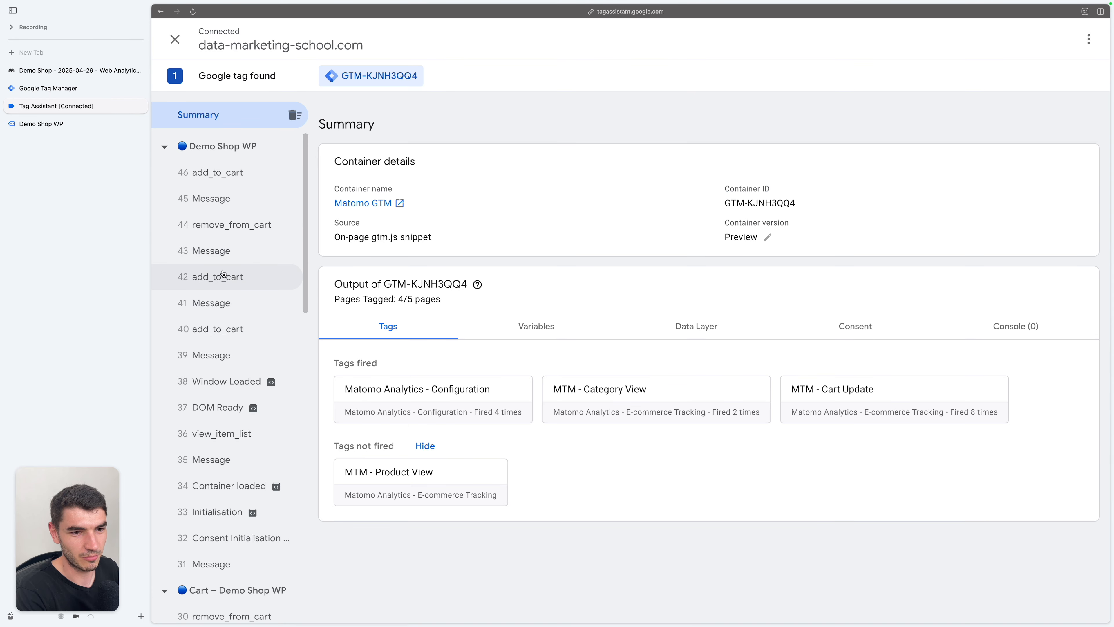
click(249, 225)
click(243, 178)
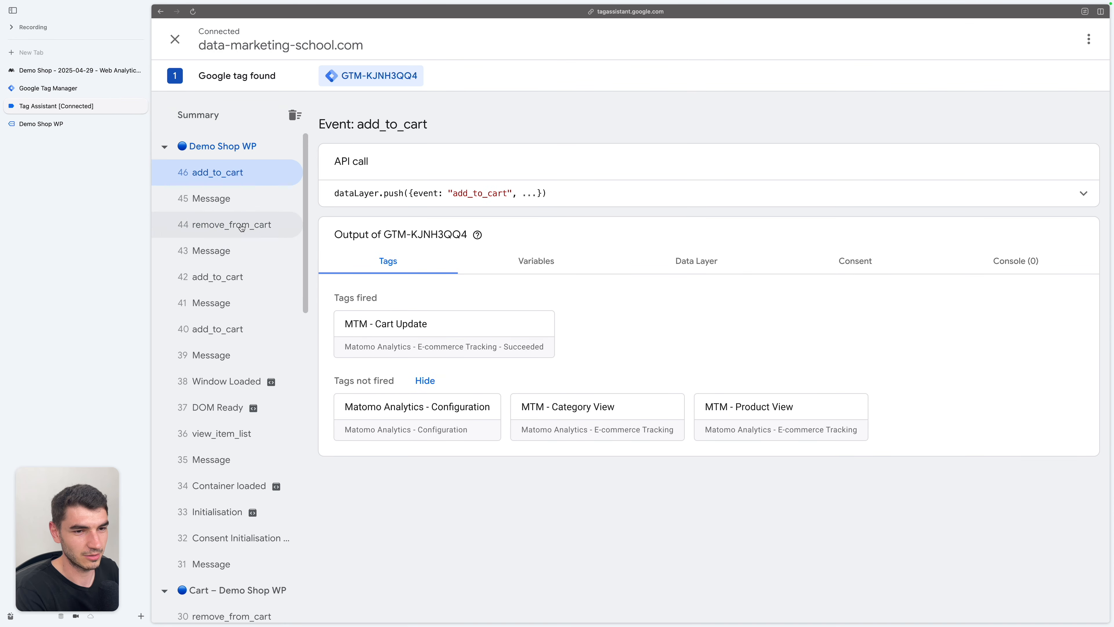
click(243, 275)
click(243, 330)
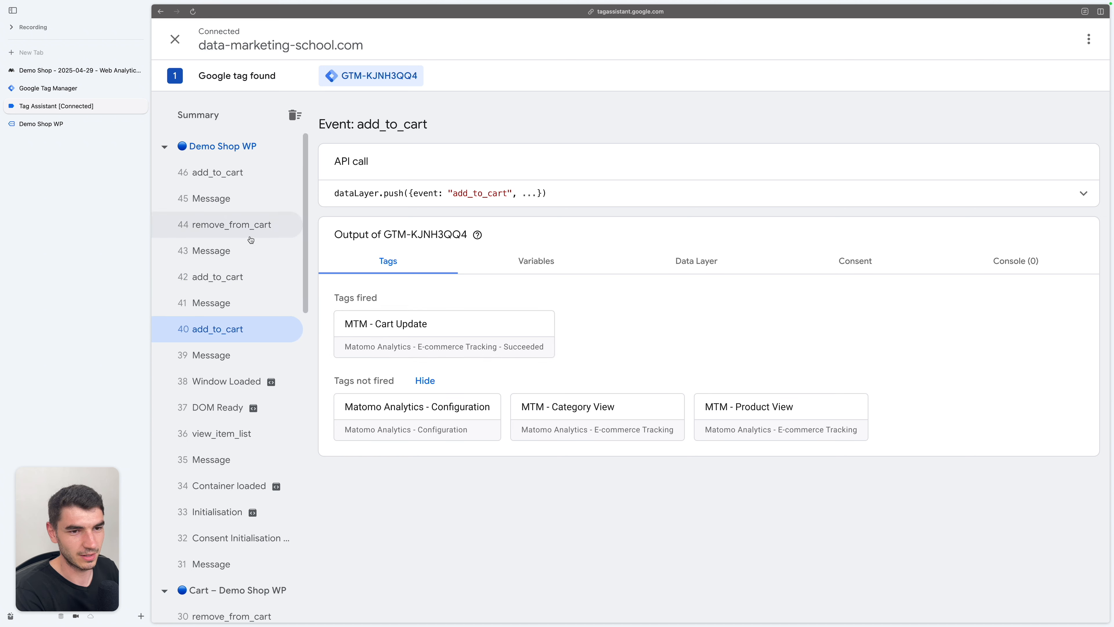
- Return to Google Tag Manager, create a Matomo Analytics - E-commerce Tracking tag with the Order event type, and review its order fields
key(ctrl+Tab)
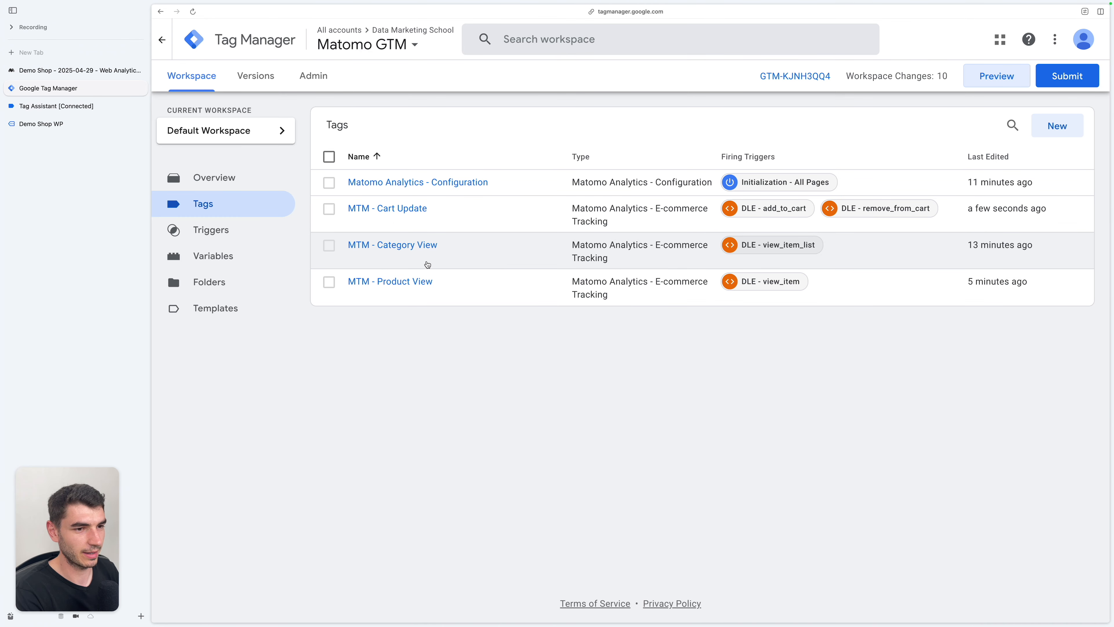
click(1073, 131)
click(899, 211)
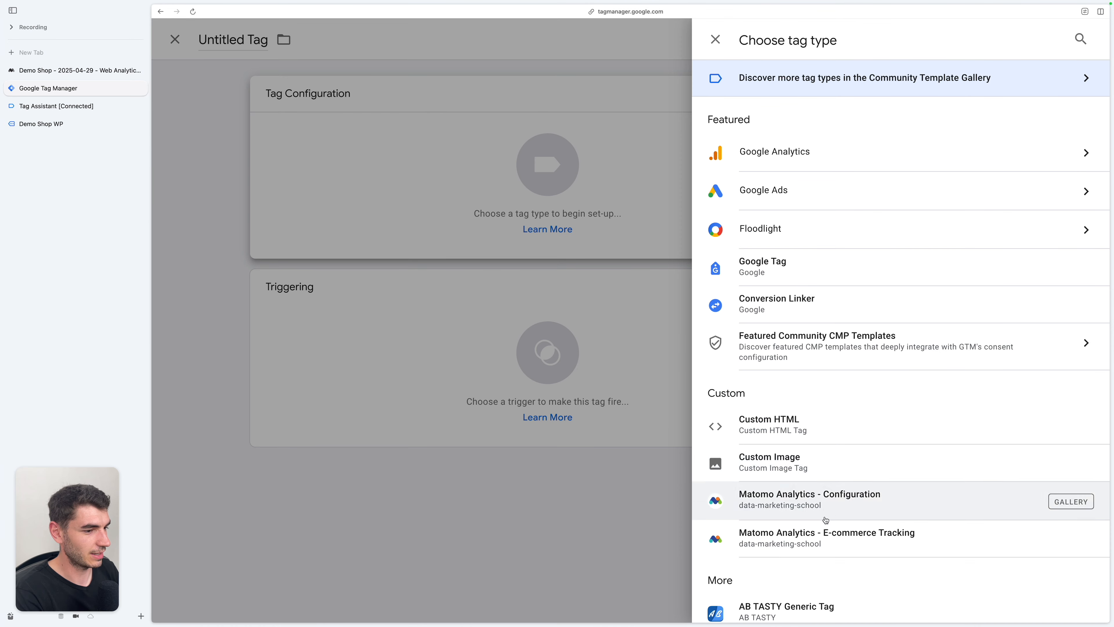
click(857, 534)
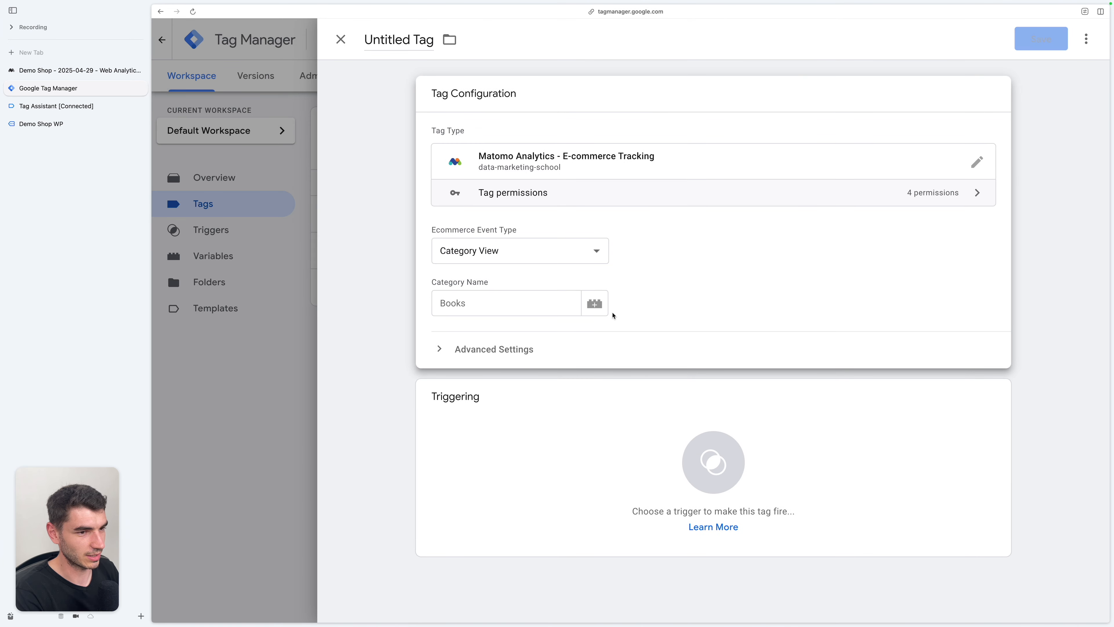
click(546, 261)
click(503, 300)
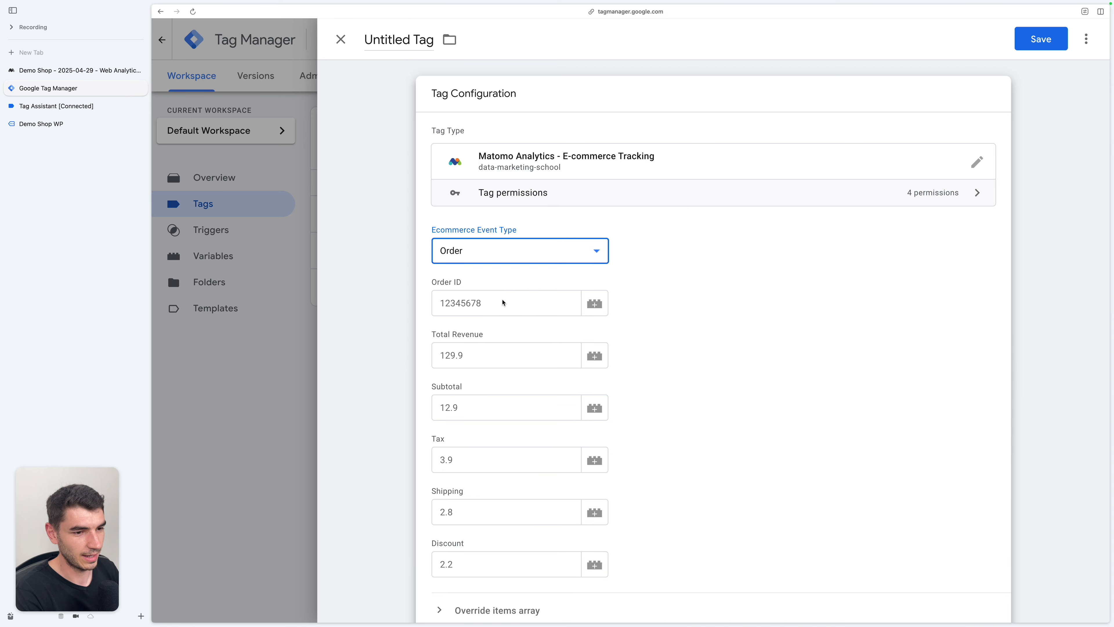
scroll(499, 305, down, 2)
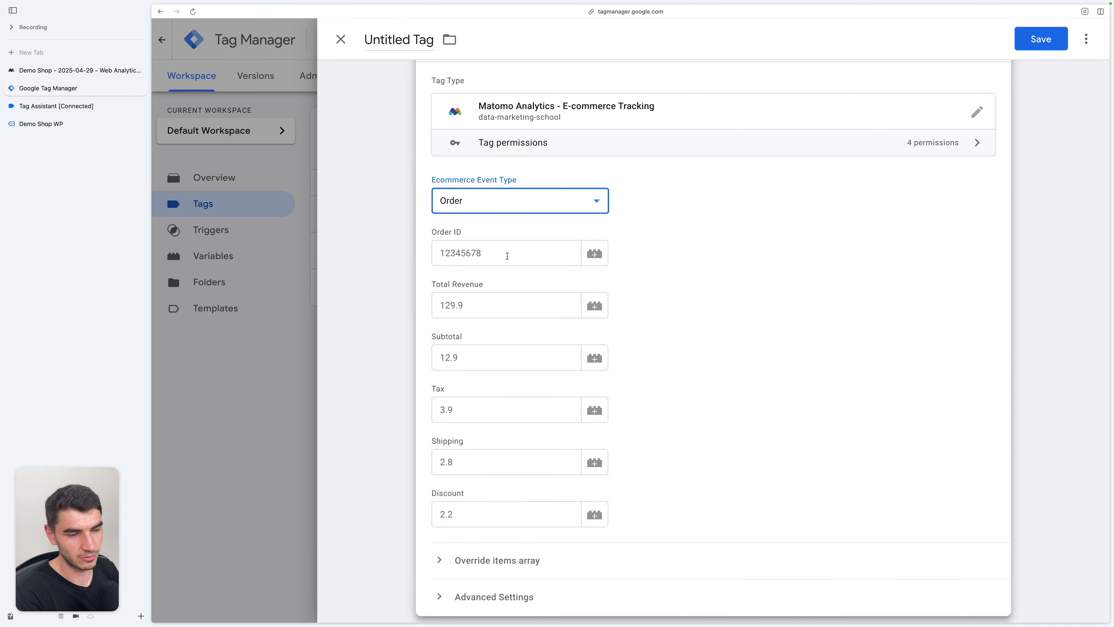
scroll(506, 357, down, 1)
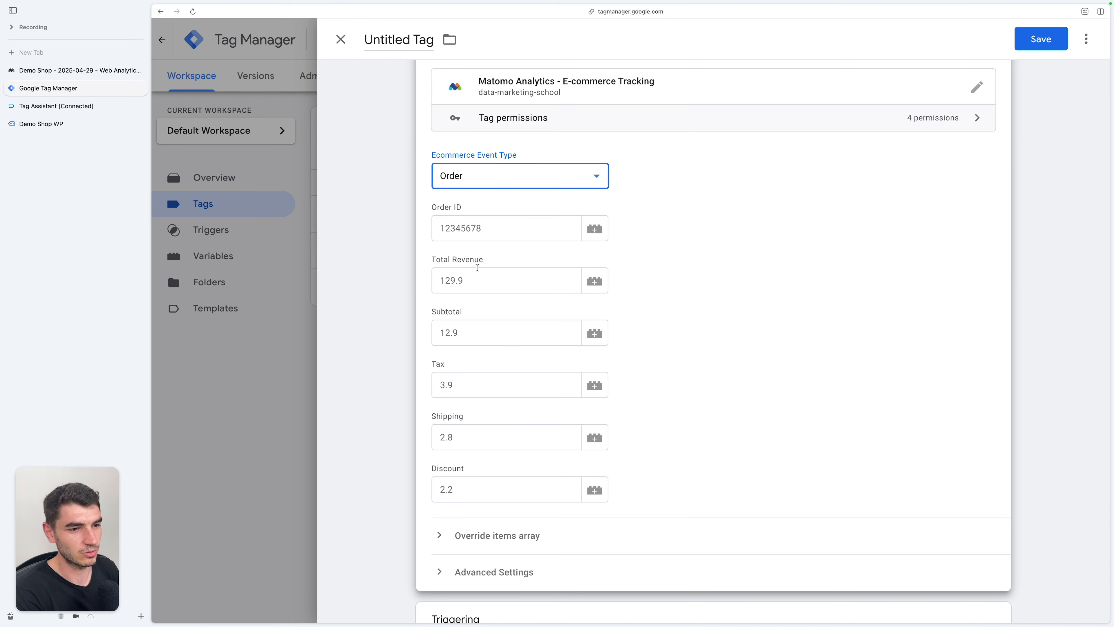
scroll(507, 231, down, 6)
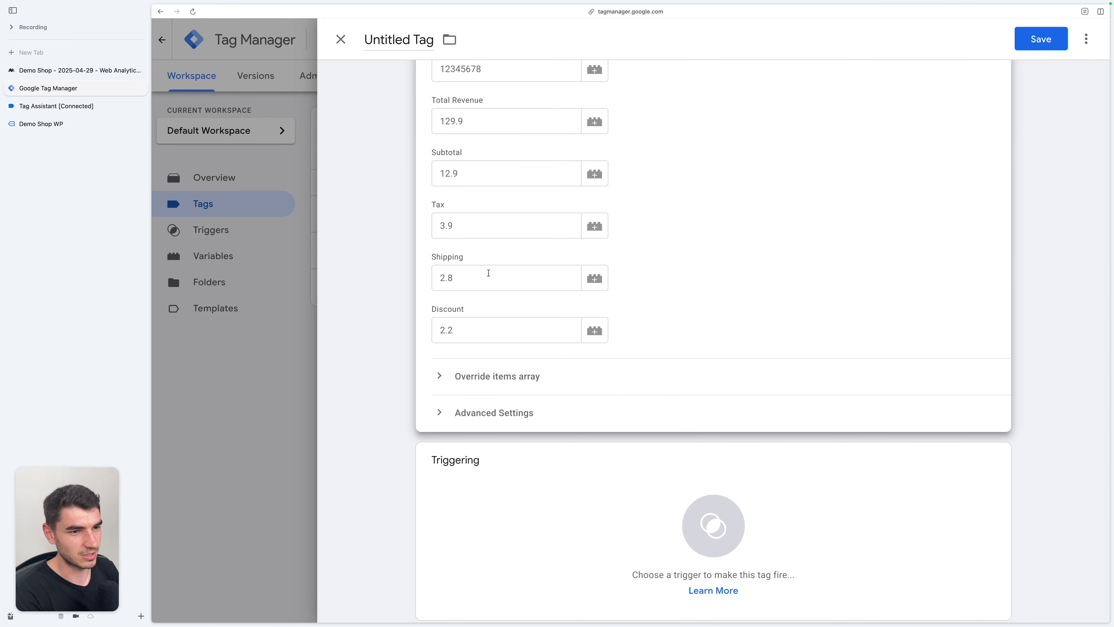
scroll(488, 273, up, 5)
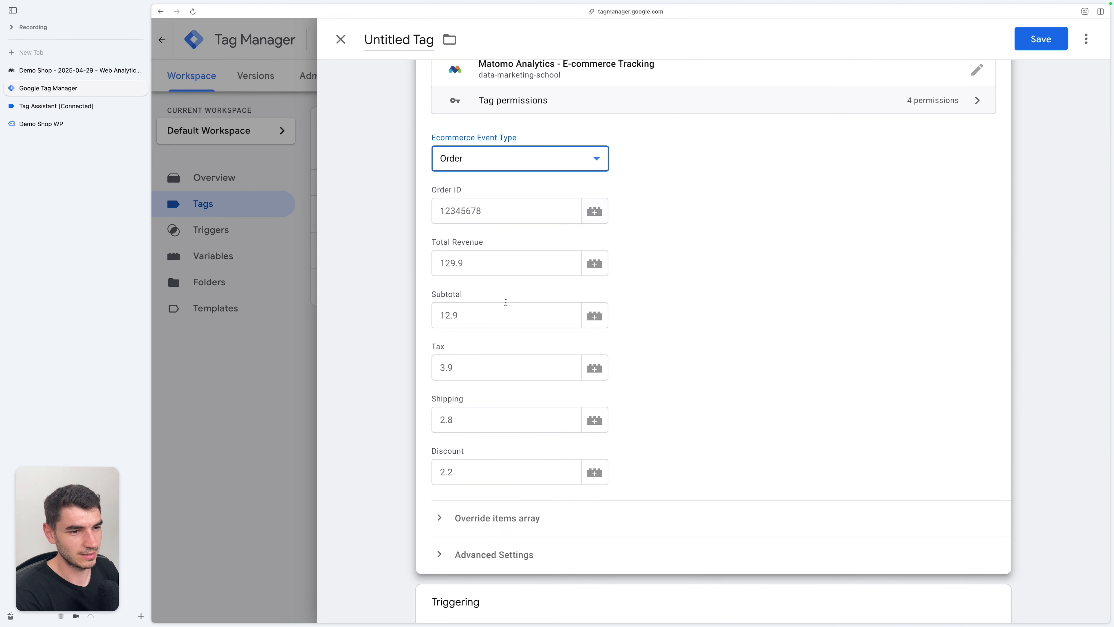
- Create a Custom Event trigger named DLE - purchase for the purchase event and assign it to the order tag
scroll(506, 302, down, 5)
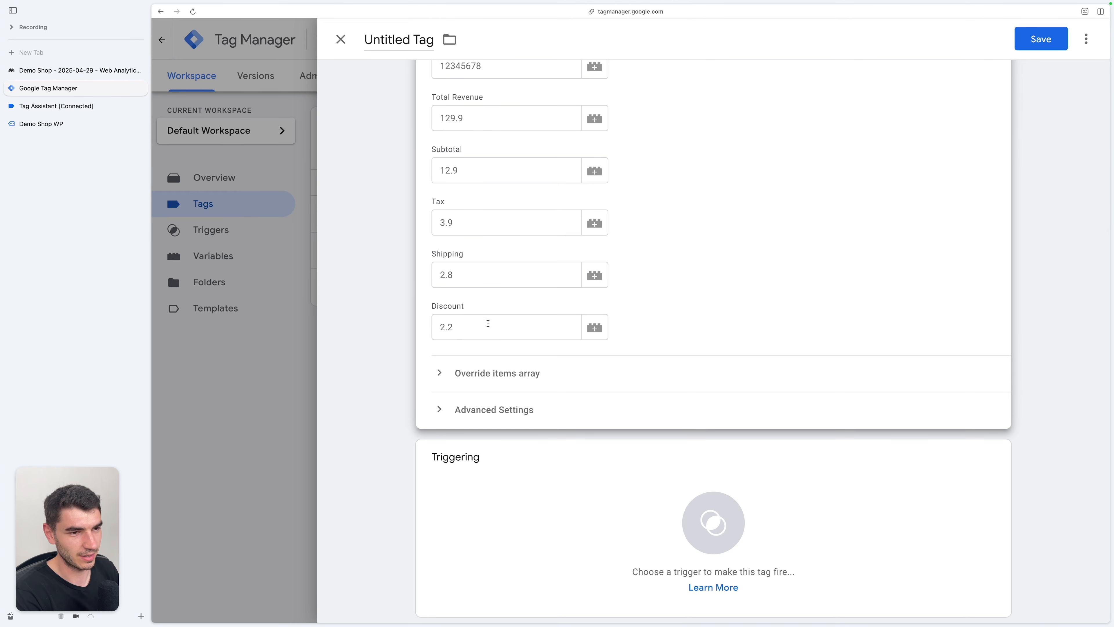
click(529, 359)
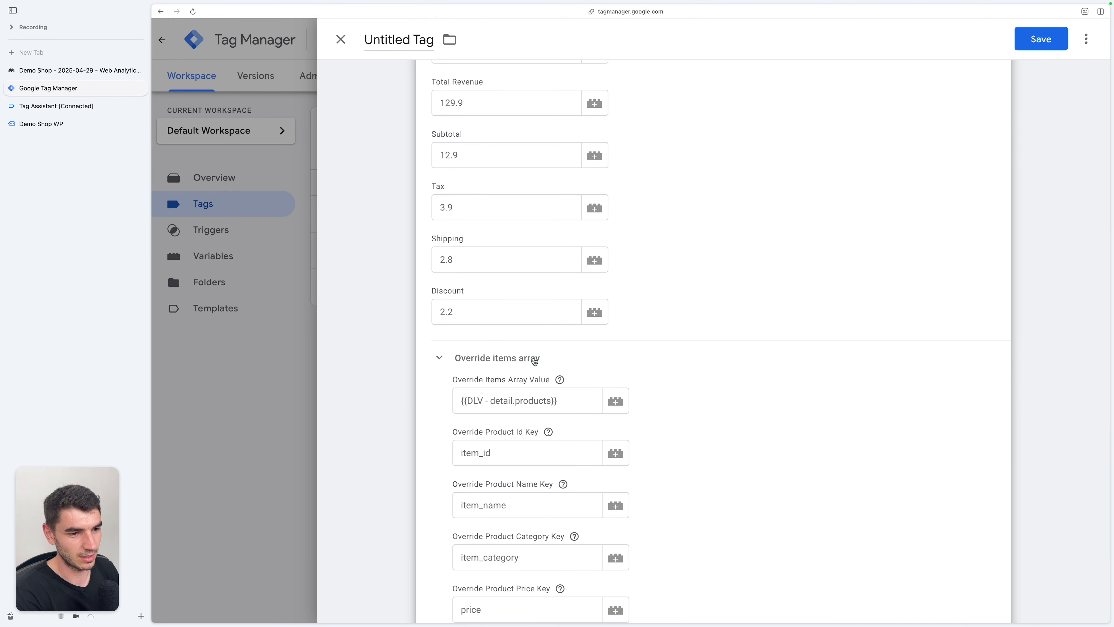
click(510, 367)
click(713, 504)
click(1081, 39)
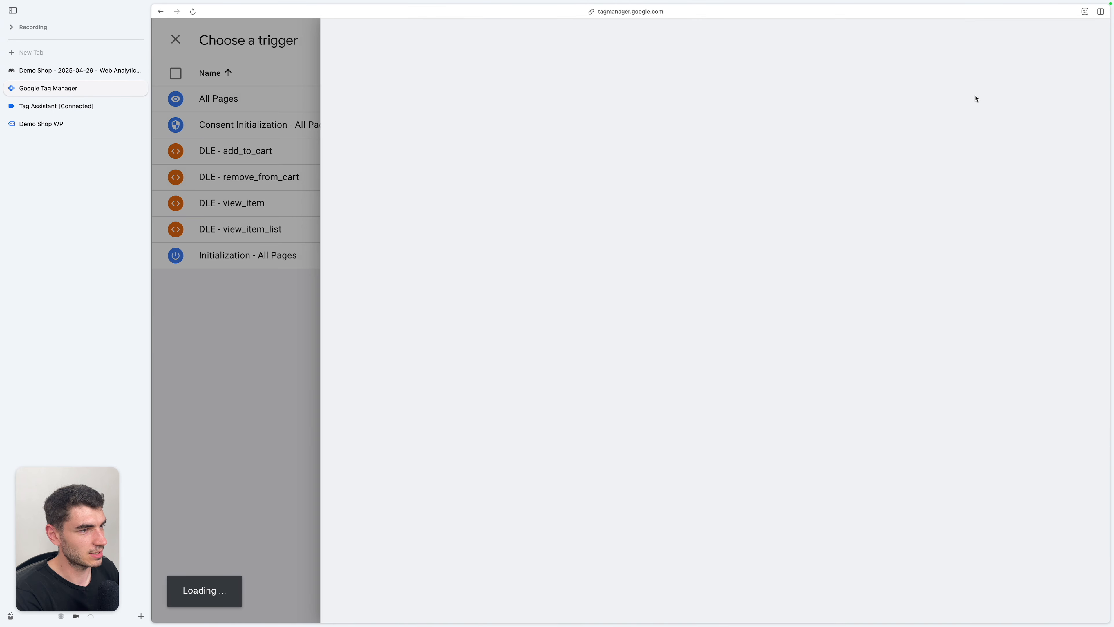
click(831, 145)
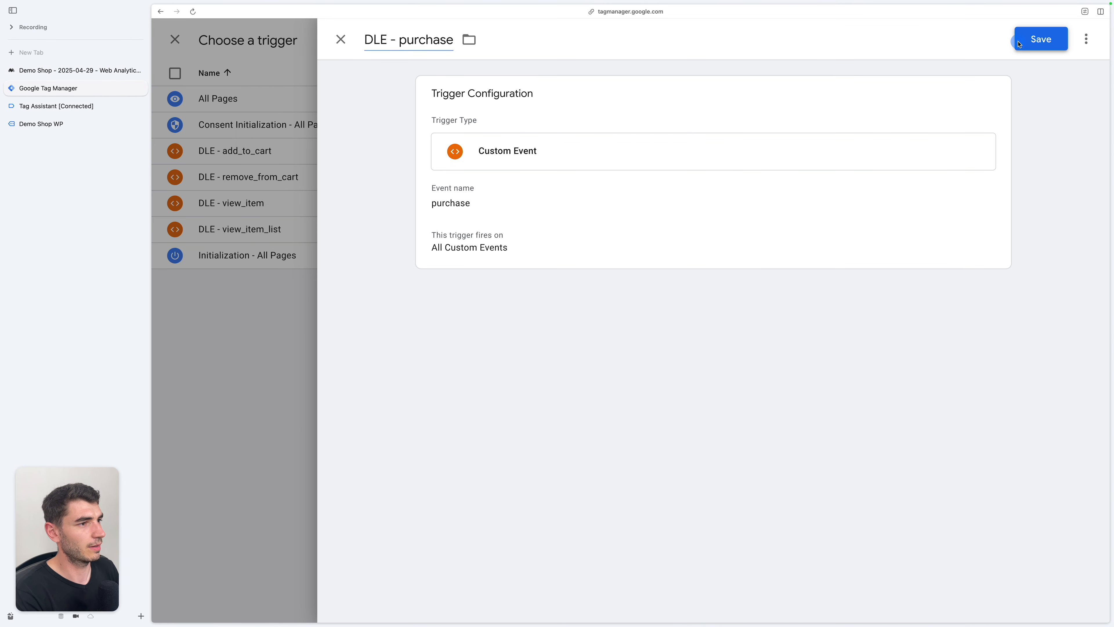
click(1018, 43)
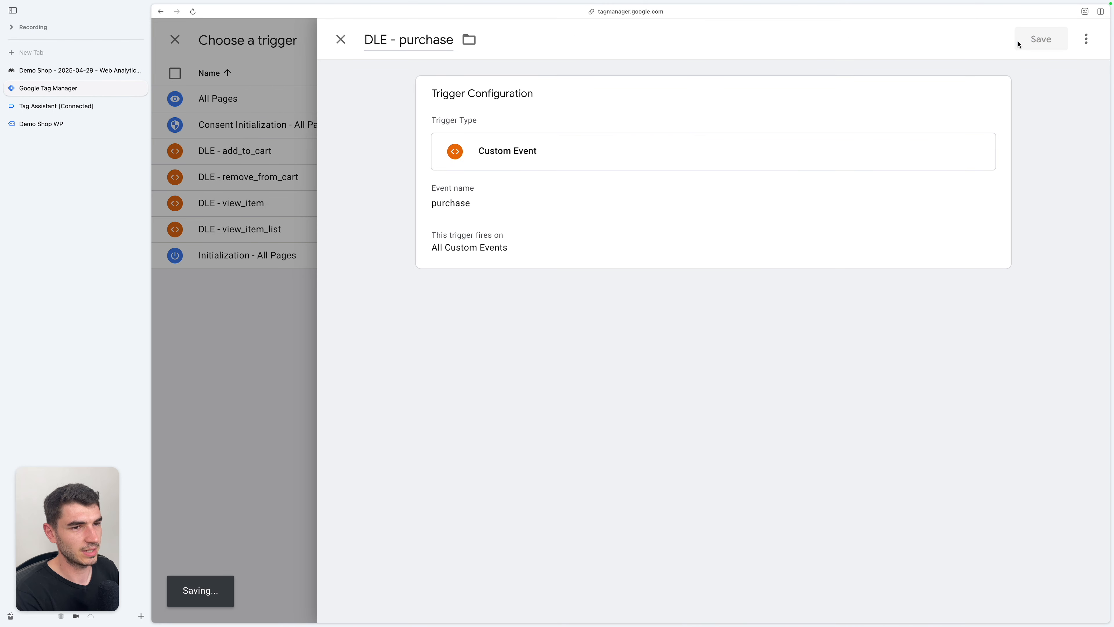
- Name the tag MTM - Order and save it
key(super+BackSpace)
text(MTM)
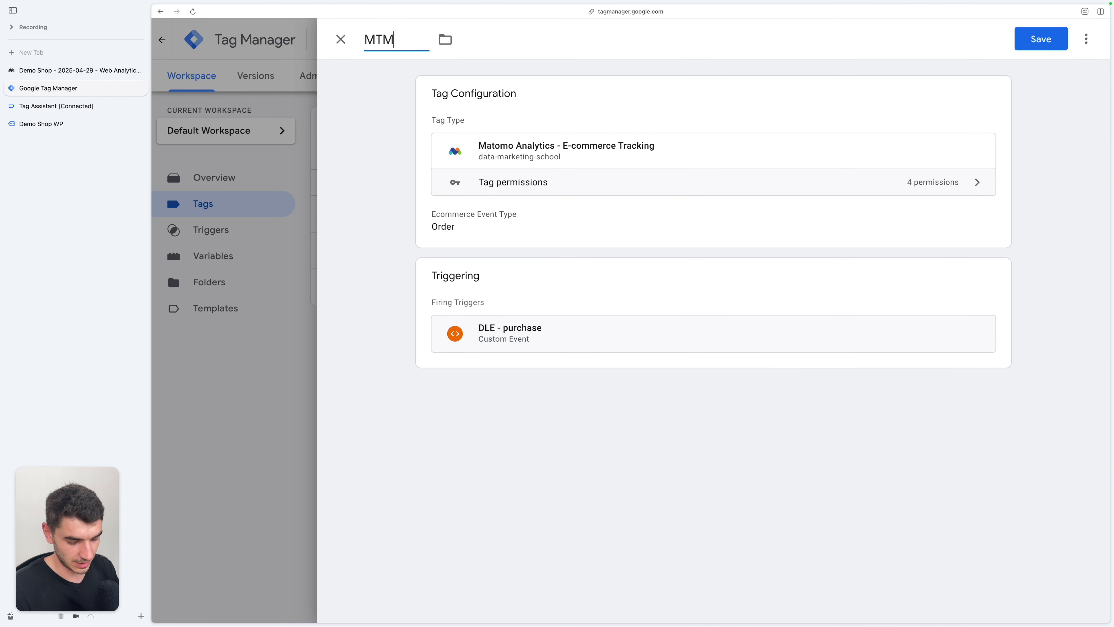
text( - Order)
click(1054, 40)
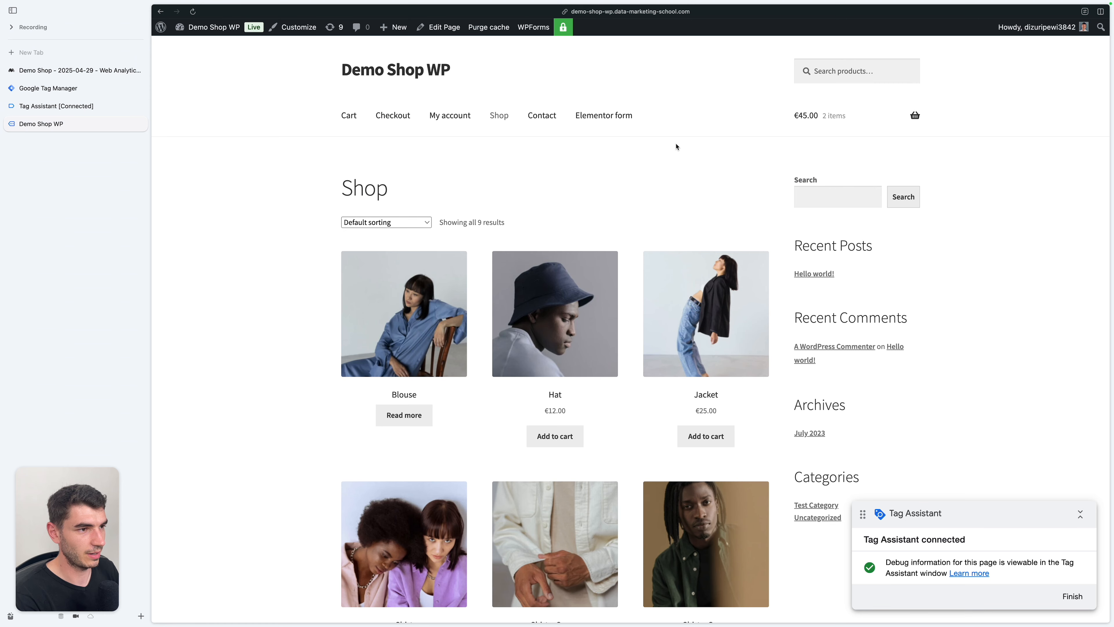
- In the Demo Shop, check out the cart with the Jacket and Shirt - Green and place the order
mouse_move(859, 116)
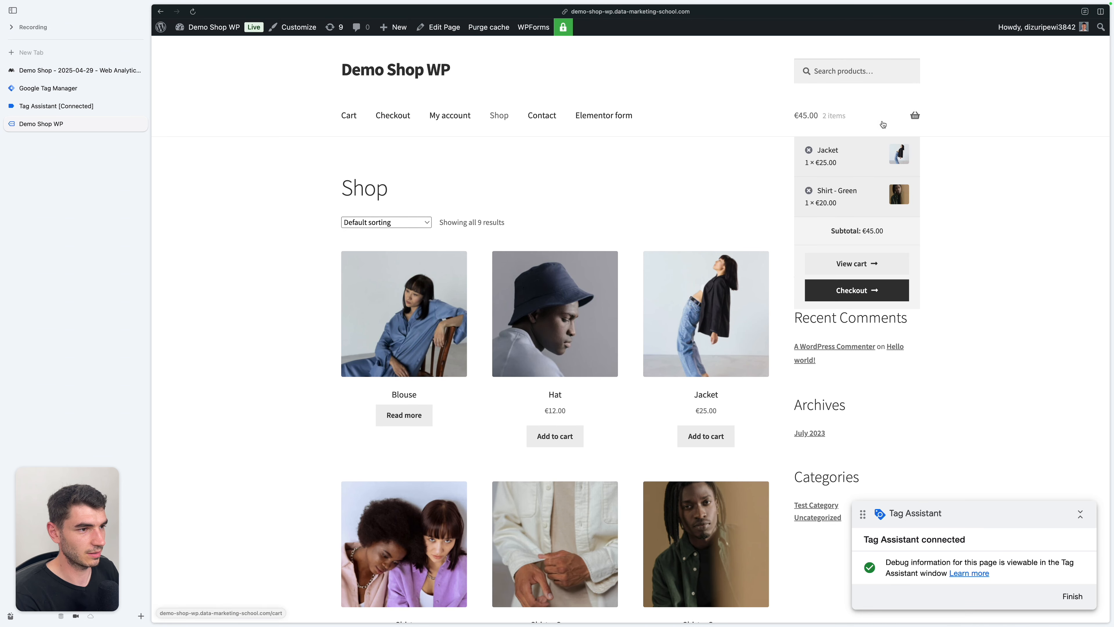
click(865, 298)
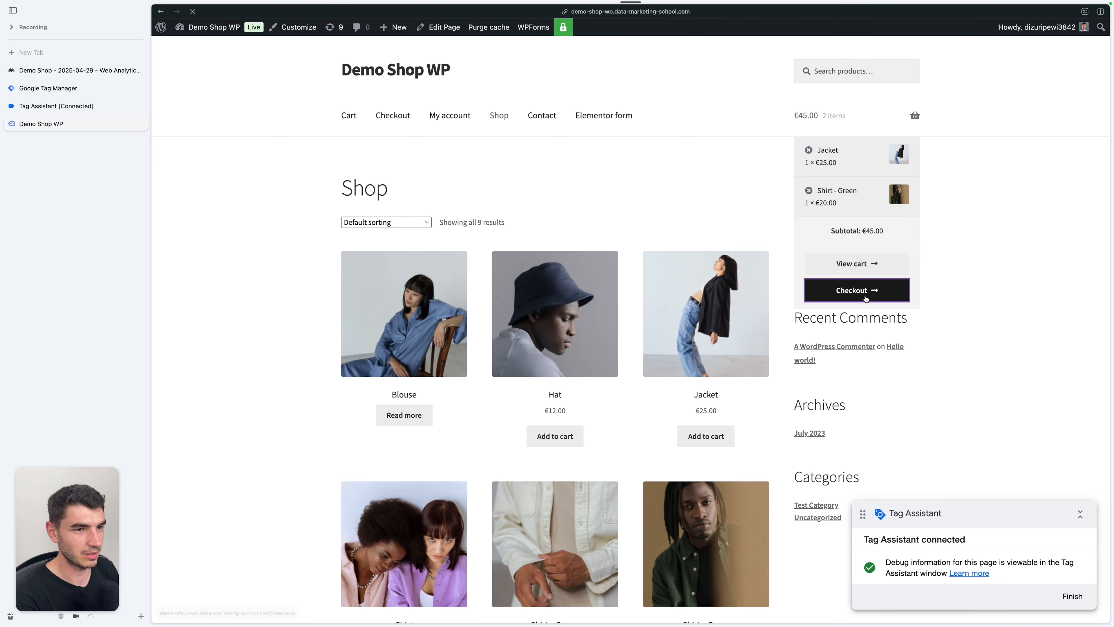
scroll(682, 366, down, 3)
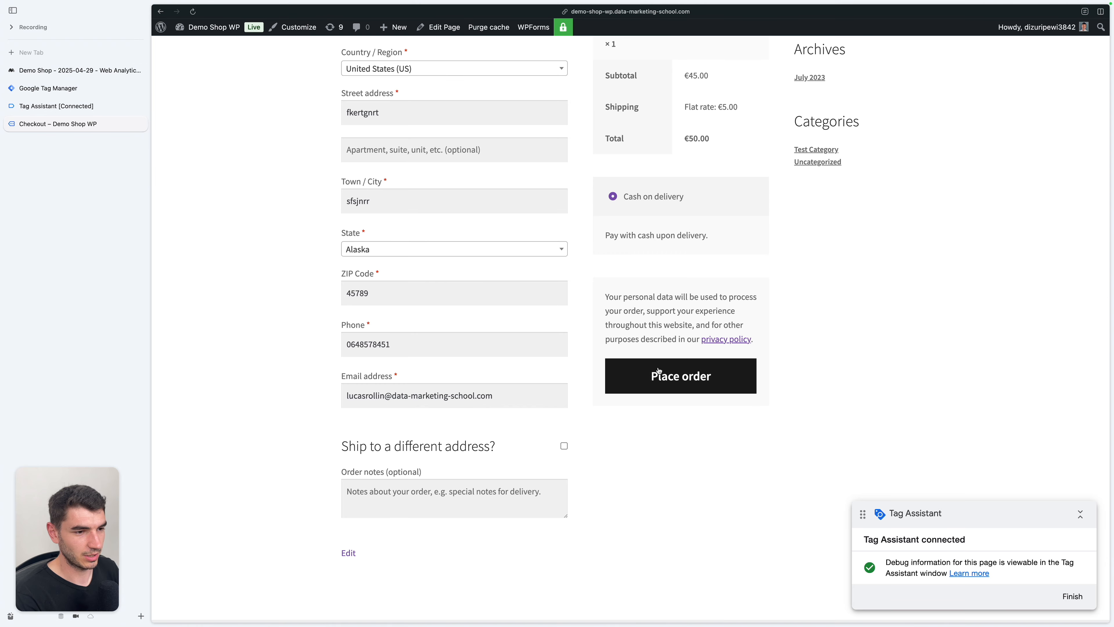
click(700, 384)
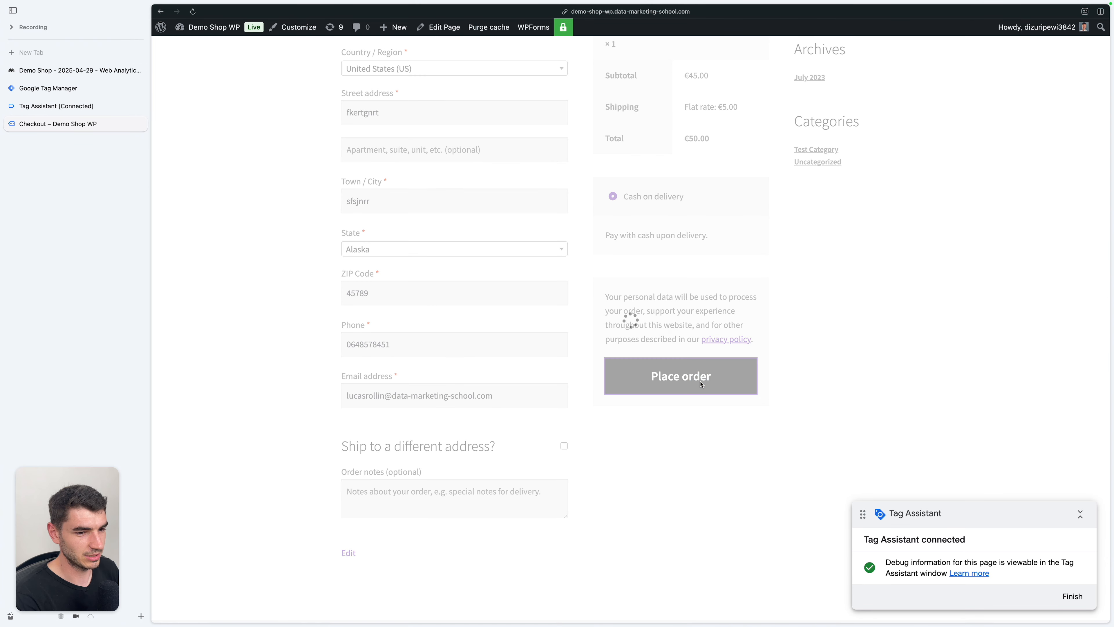
- Inspect the tags fired on the purchase event in Tag Assistant and check the order in Matomo's real-time visits
key(ctrl+Tab)
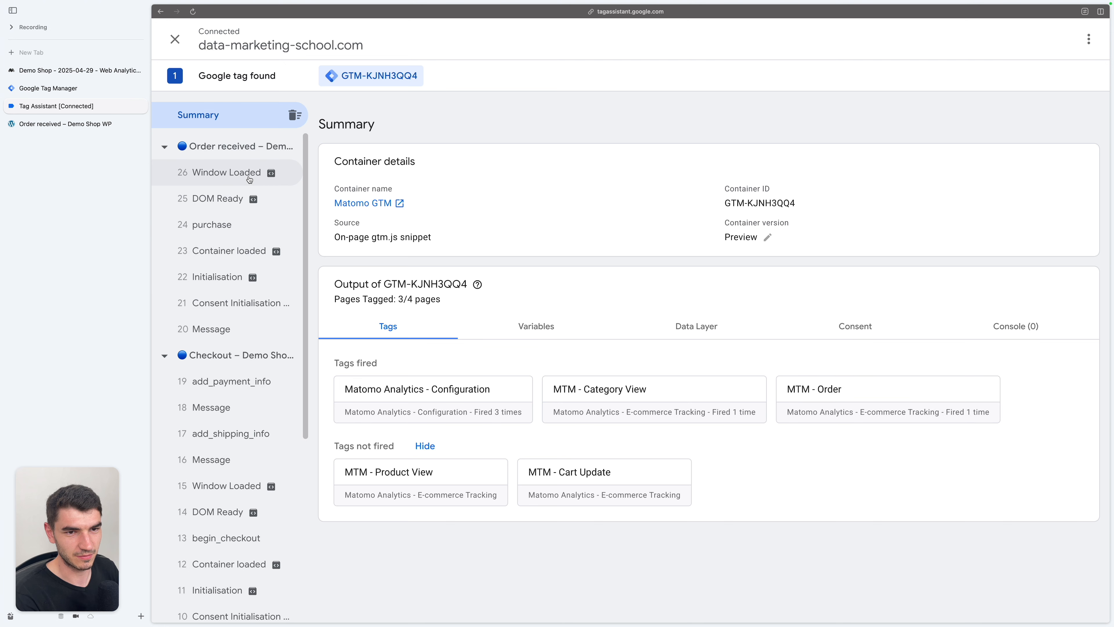
click(245, 222)
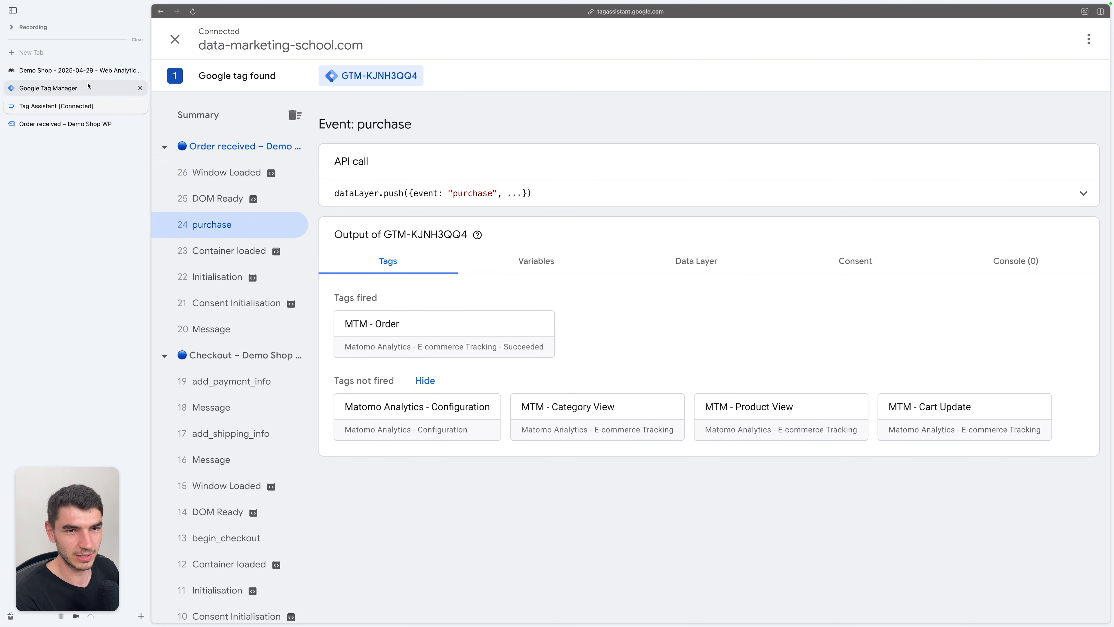
click(79, 71)
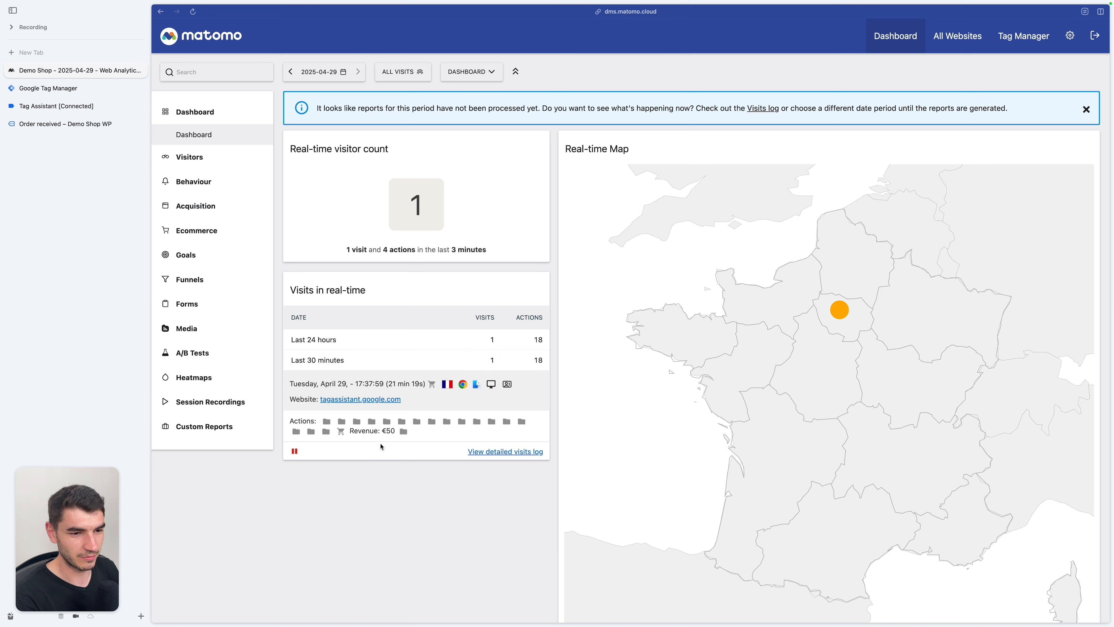
mouse_move(342, 432)
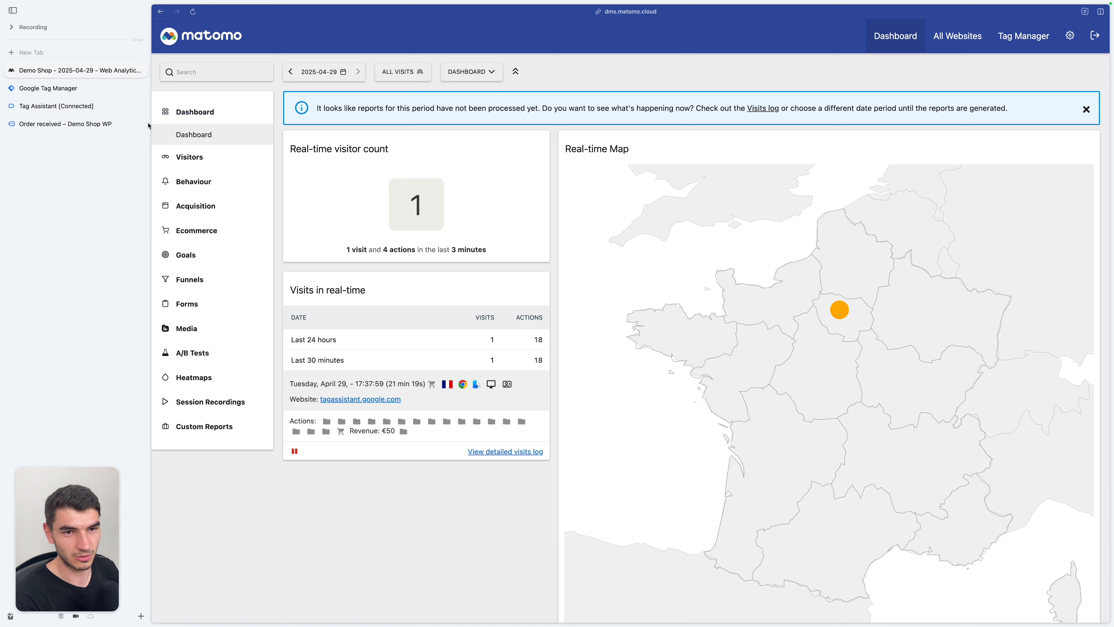
- Review the order details in the shop and compare them with the ecommerce order in the Matomo visitor profile
click(109, 123)
scroll(731, 390, down, 4)
scroll(731, 389, down, 5)
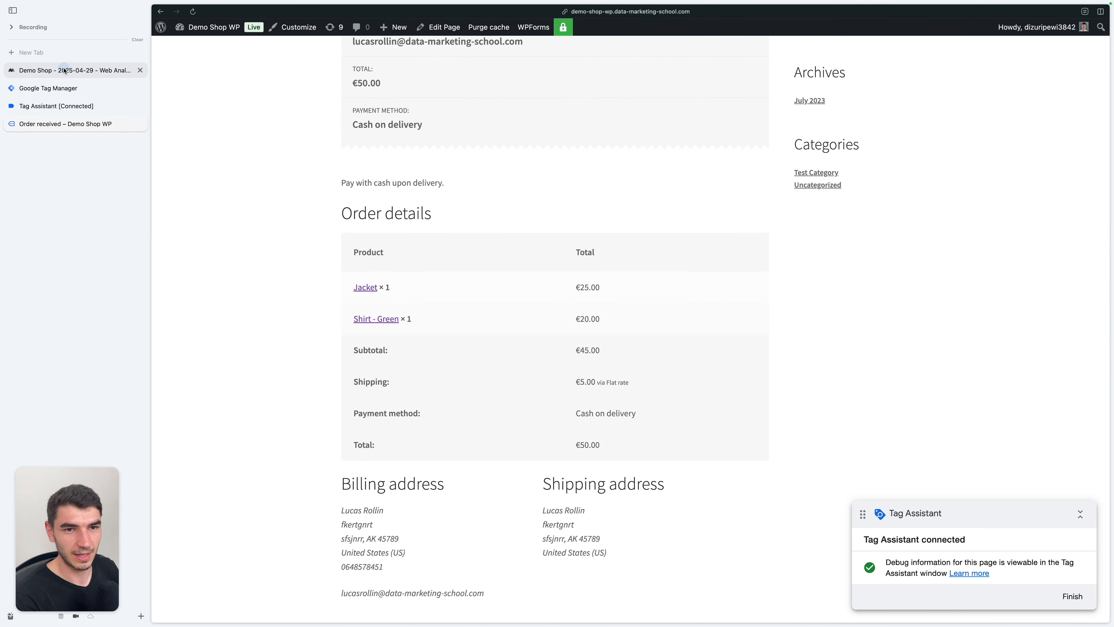
click(123, 70)
click(507, 383)
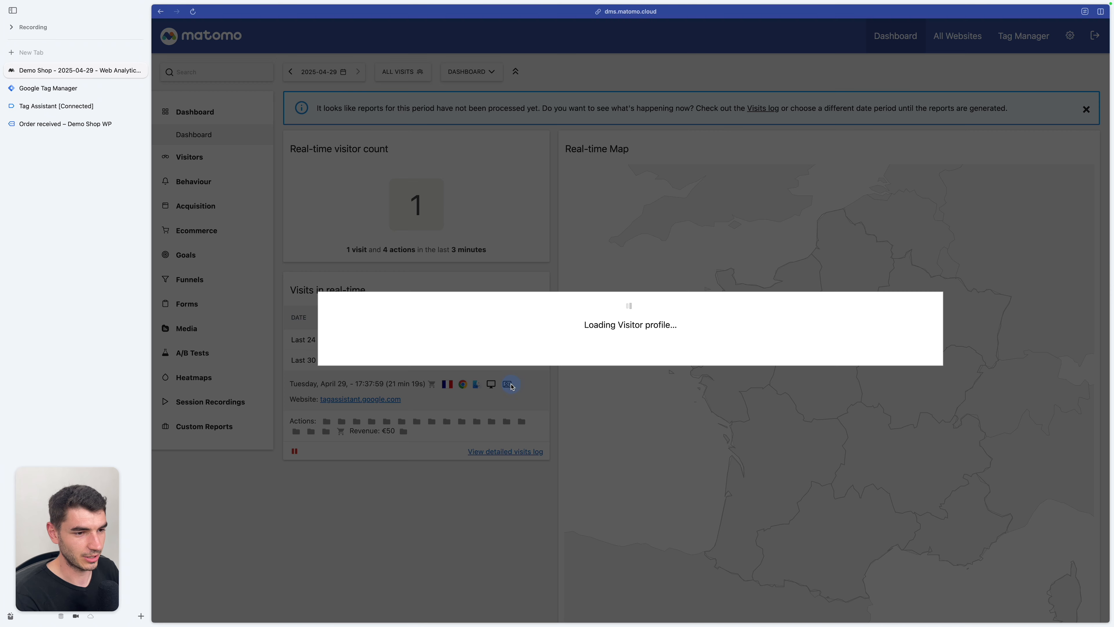
scroll(793, 463, down, 2)
mouse_move(661, 518)
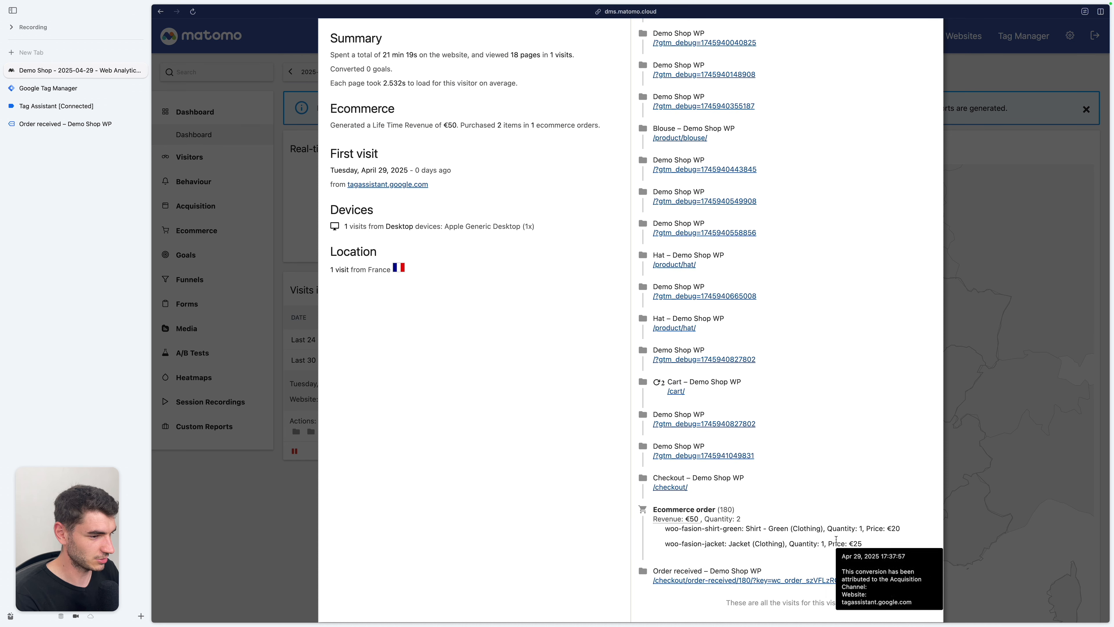
- Switch to Google Tag Manager, start a new tag and add the Matomo Analytics - Actions template from the Community Template Gallery
key(ctrl+Tab)
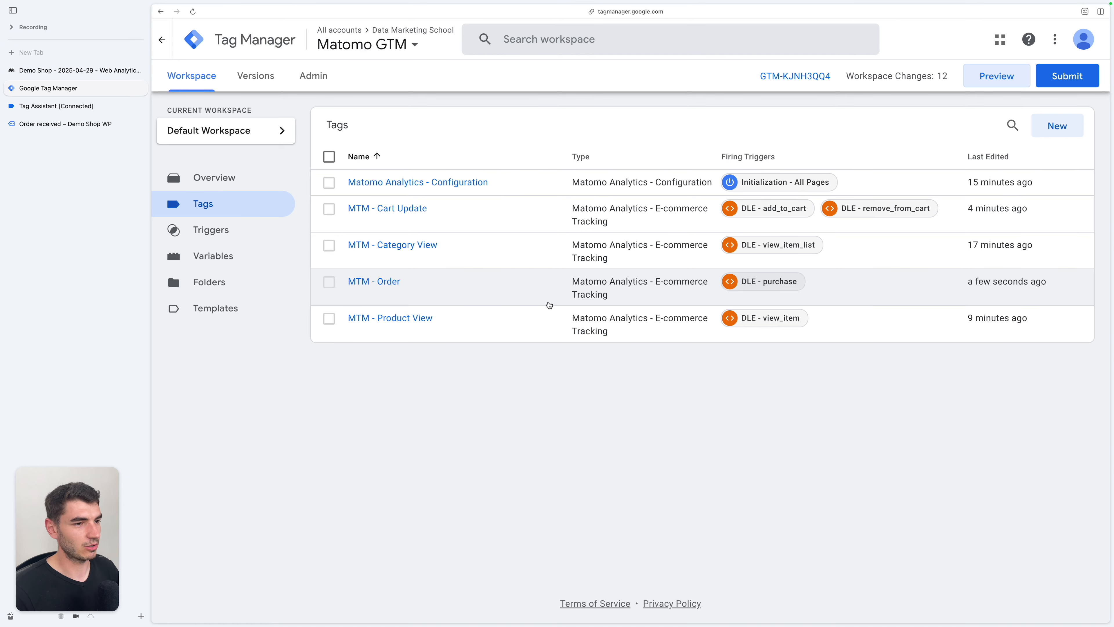
click(1053, 128)
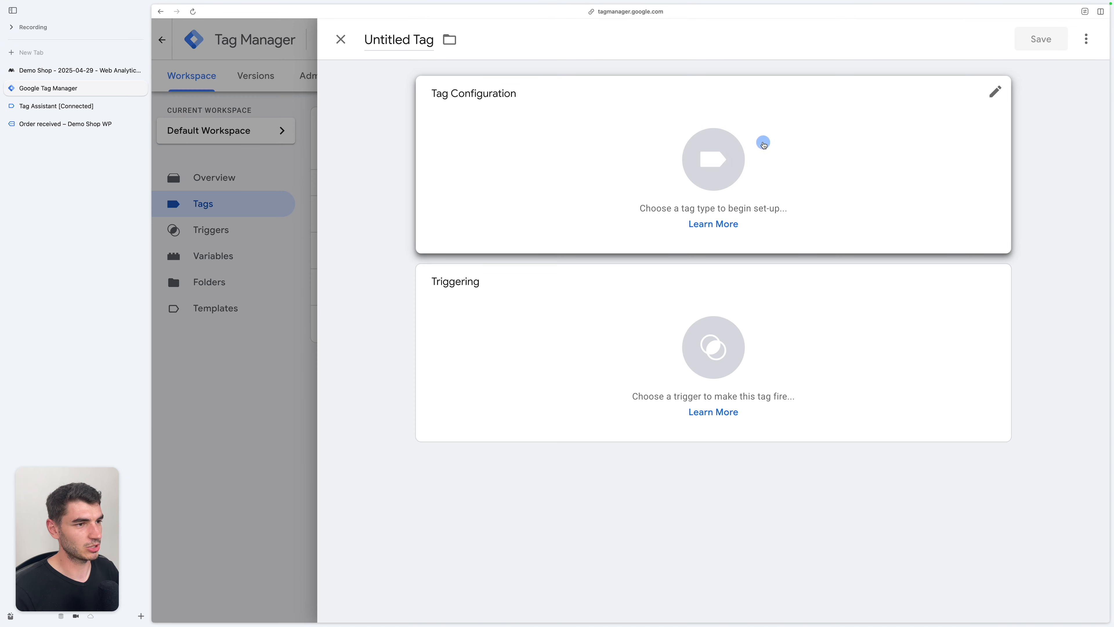
click(763, 142)
click(964, 78)
click(1082, 41)
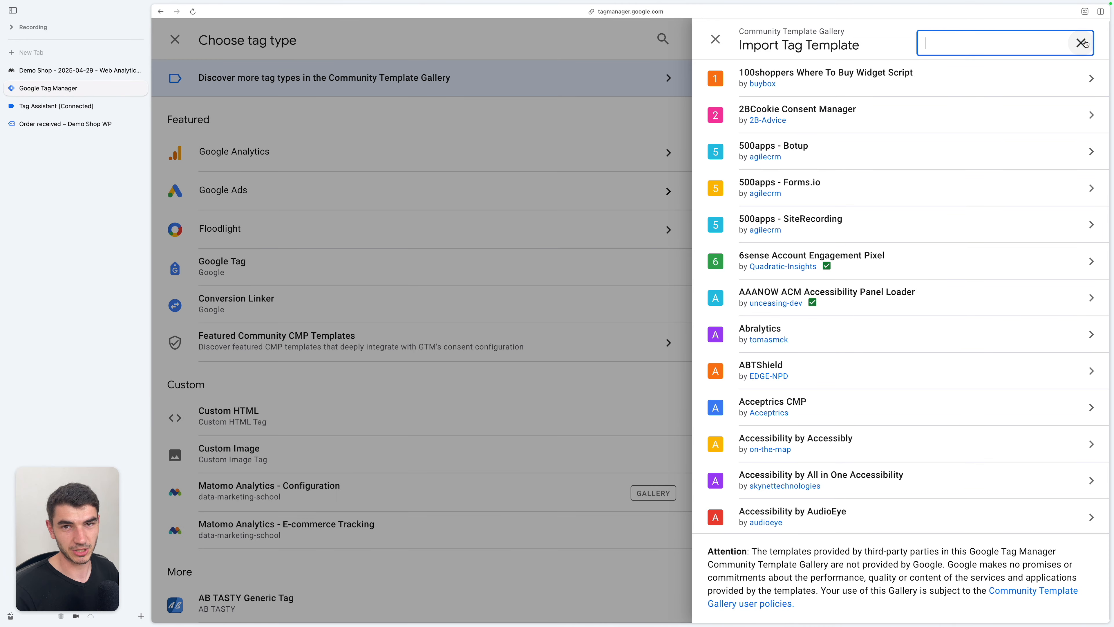
text(matom)
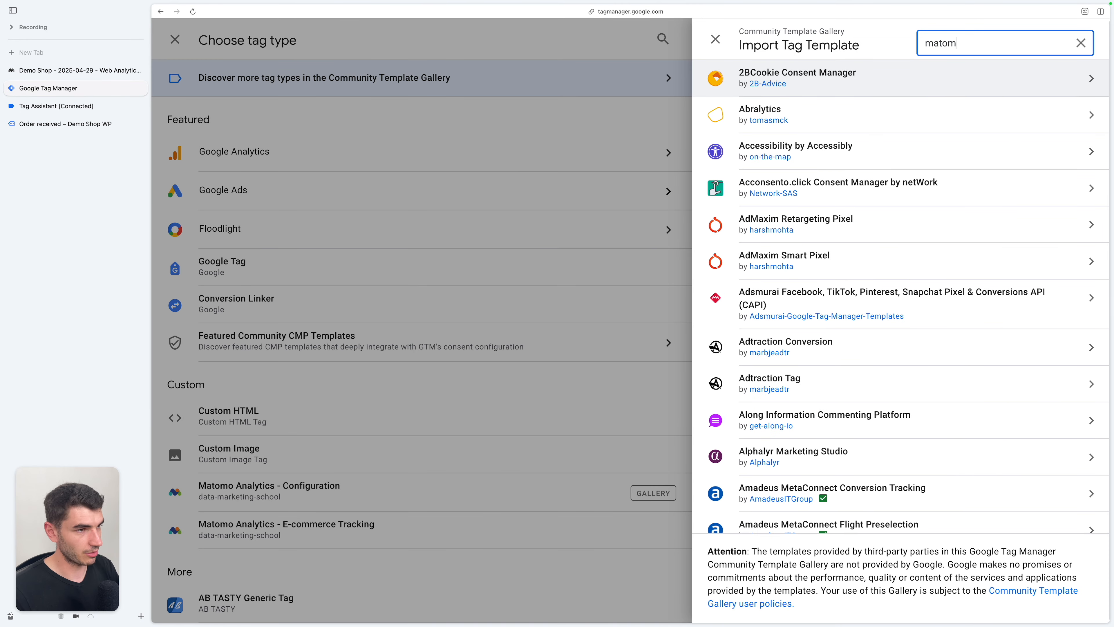
text(o)
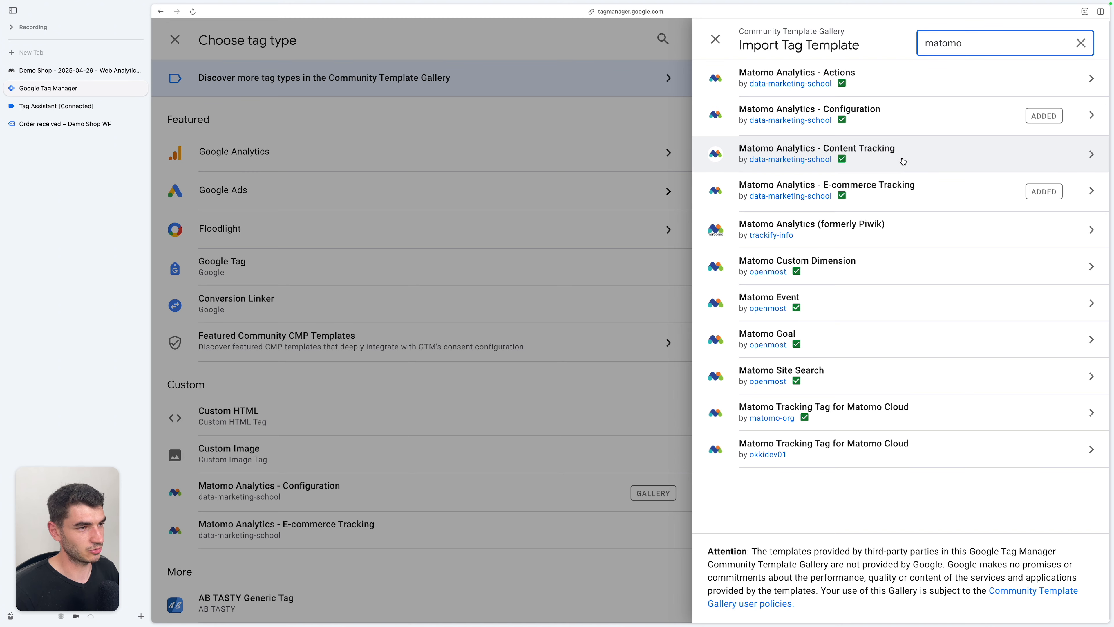
click(963, 79)
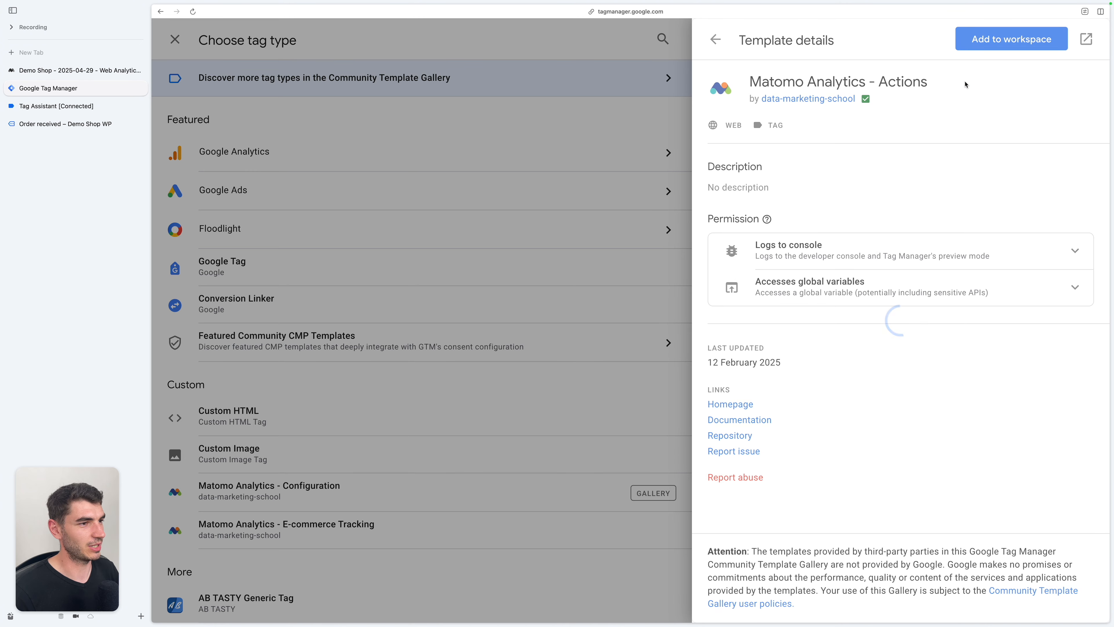
click(1004, 43)
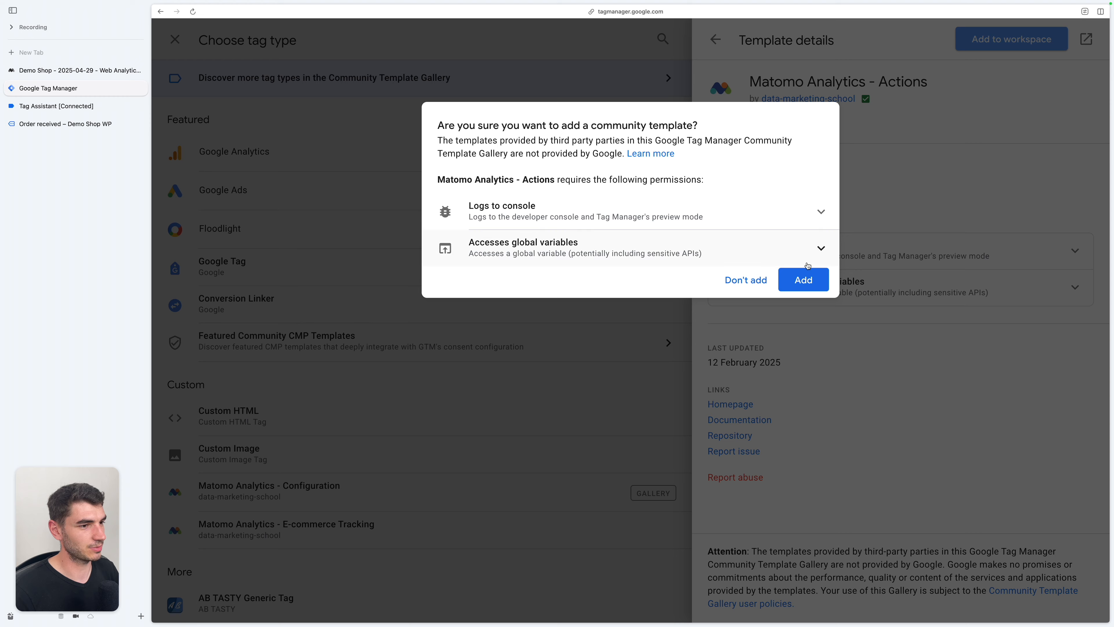
click(805, 276)
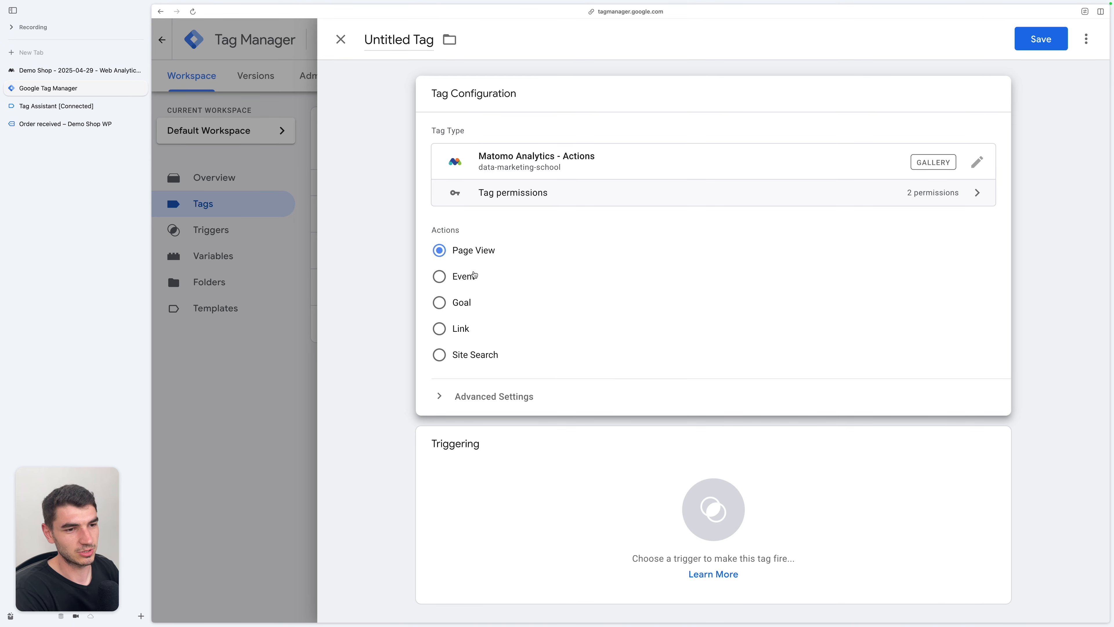
- Examine the fields of the Event, Goal, Link and Site Search action types in the new tag
click(463, 277)
scroll(523, 374, down, 3)
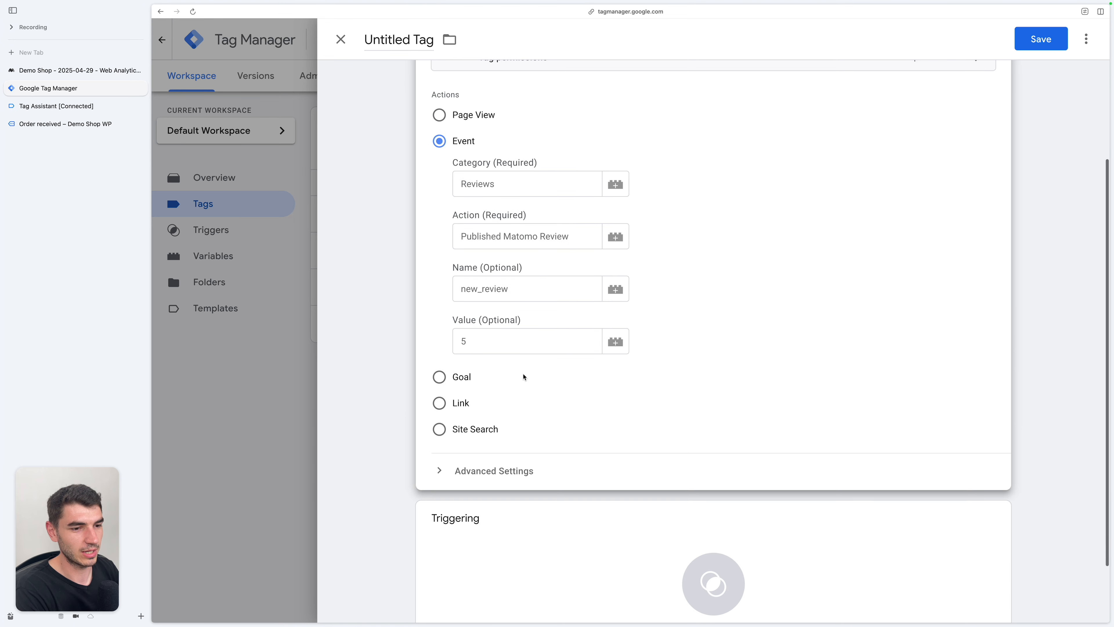
click(438, 376)
click(450, 327)
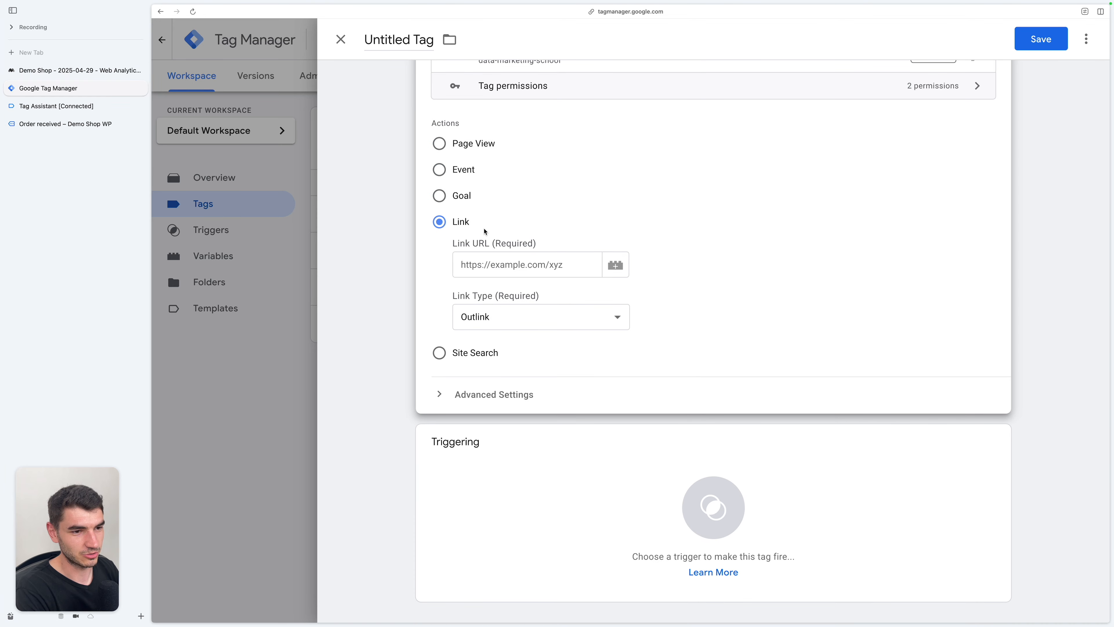
click(551, 309)
click(521, 331)
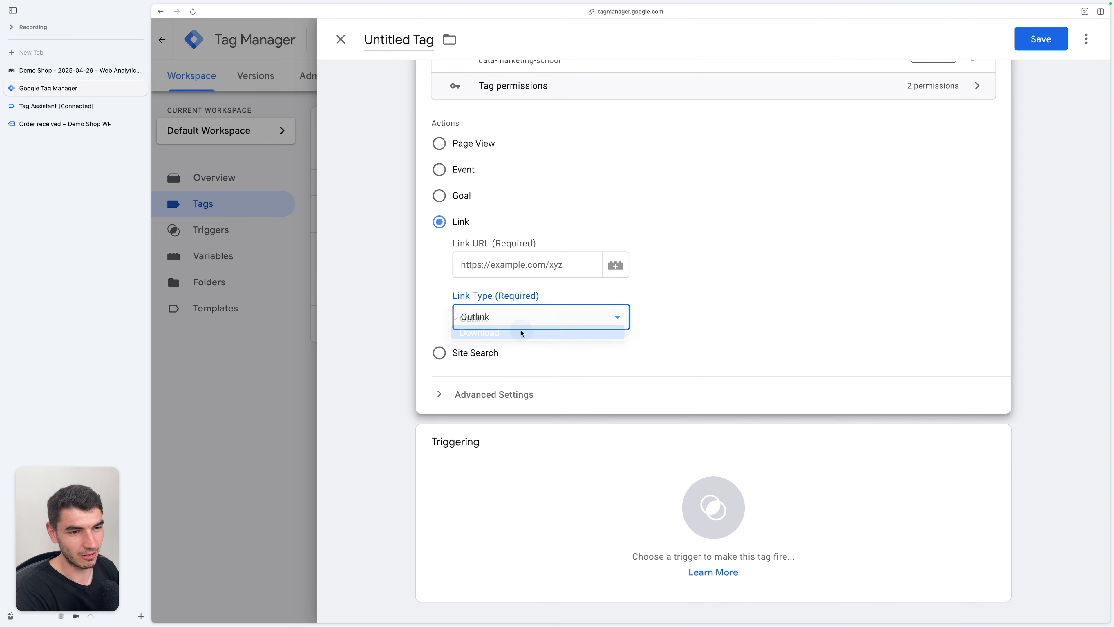
click(438, 357)
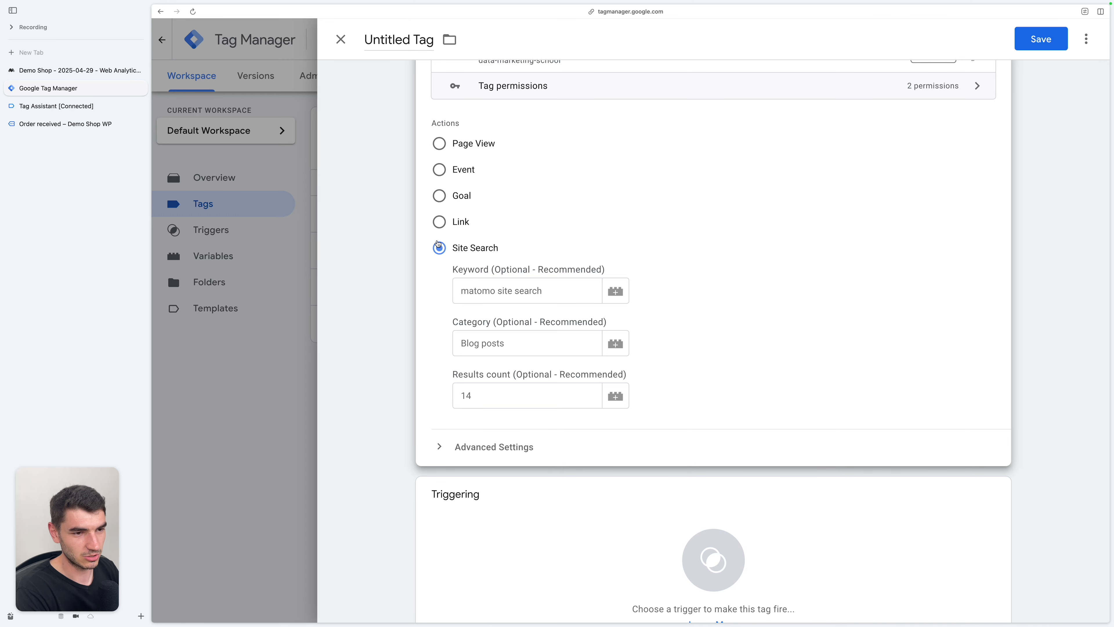
- Switch to Matomo, open the website's management settings and set Site Search to Site Search tracking enabled
click(72, 71)
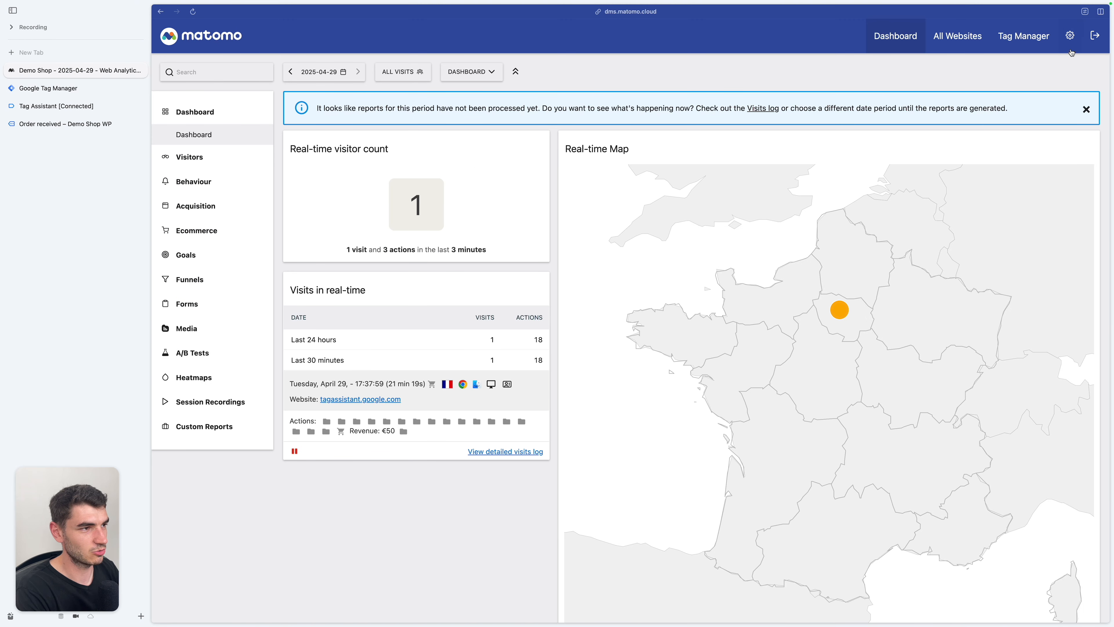
click(1070, 36)
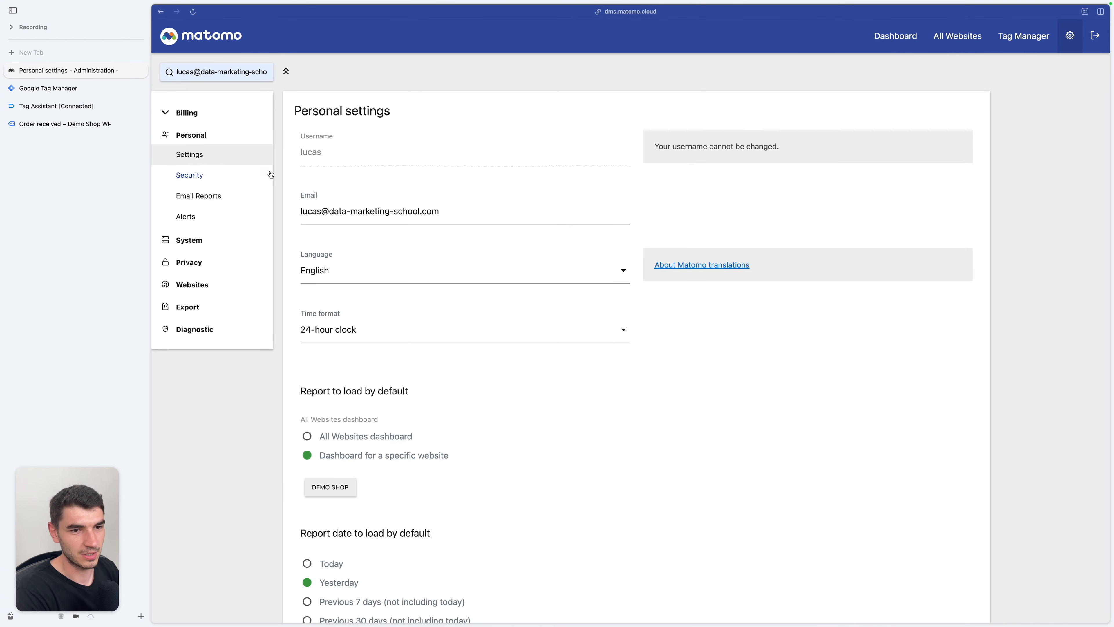
click(206, 285)
click(197, 221)
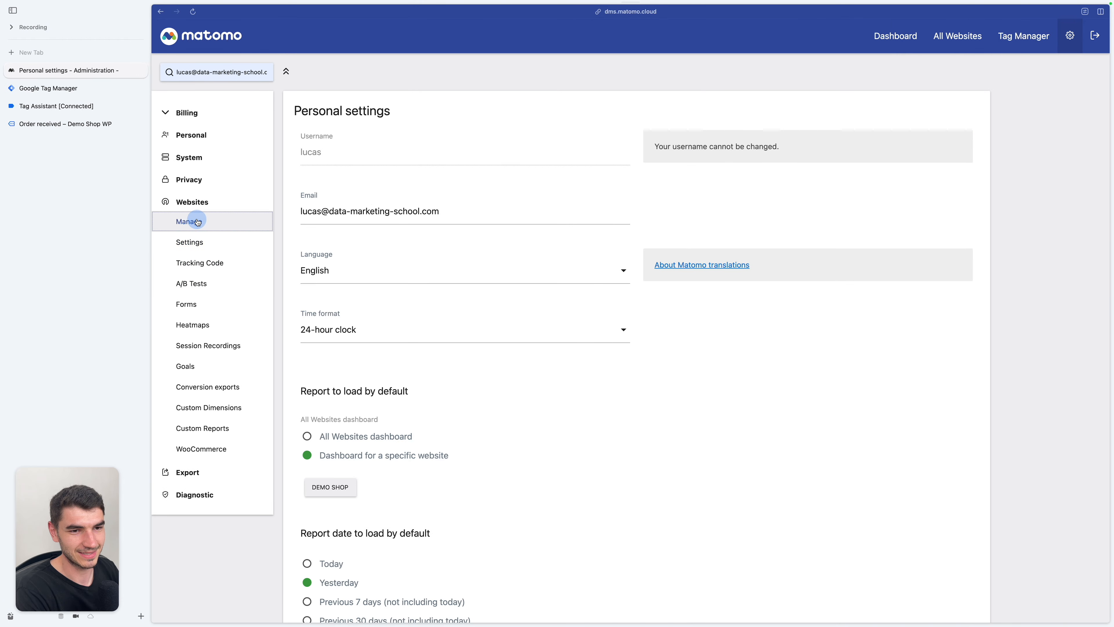
scroll(485, 326, down, 10)
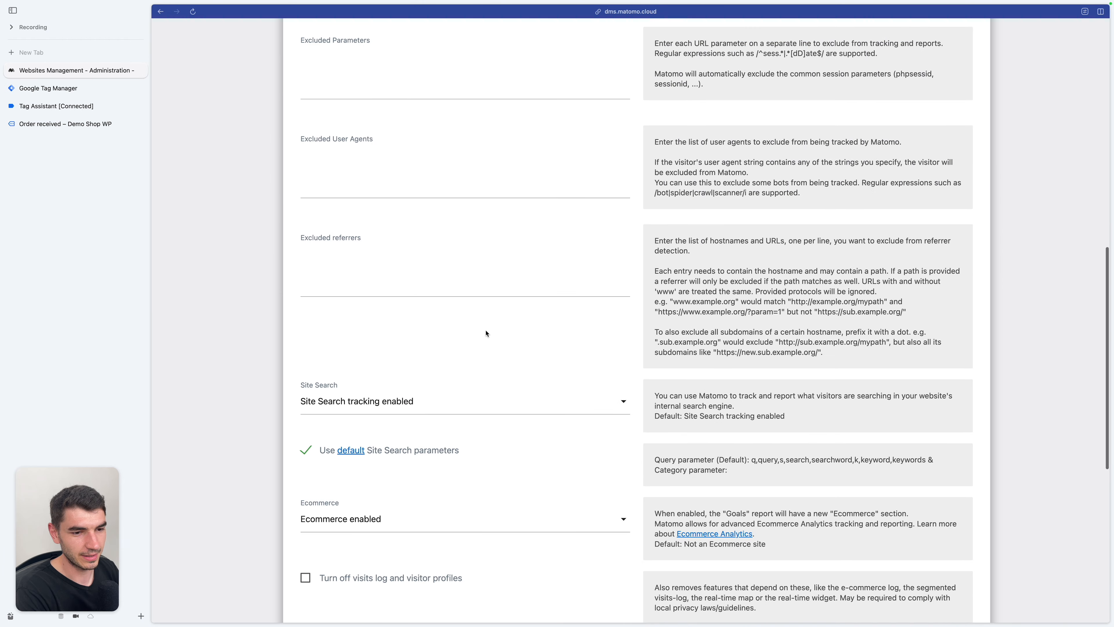
scroll(485, 332, down, 2)
click(394, 320)
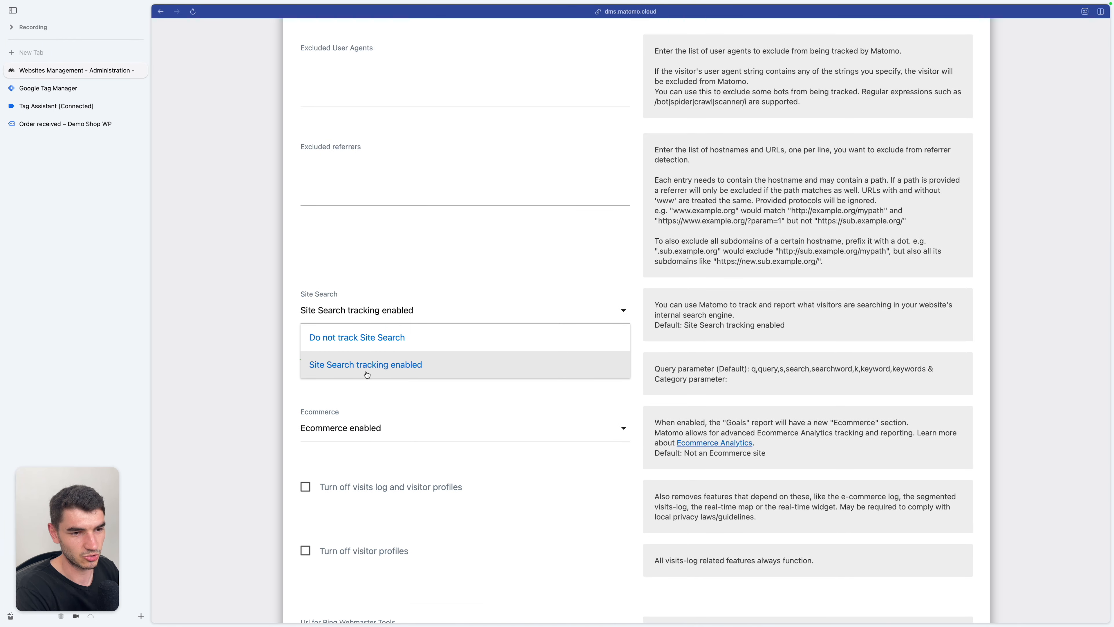
click(433, 365)
- Turn off the default Site Search parameters for the website, save the settings and return to Google Tag Manager
scroll(433, 365, down, 5)
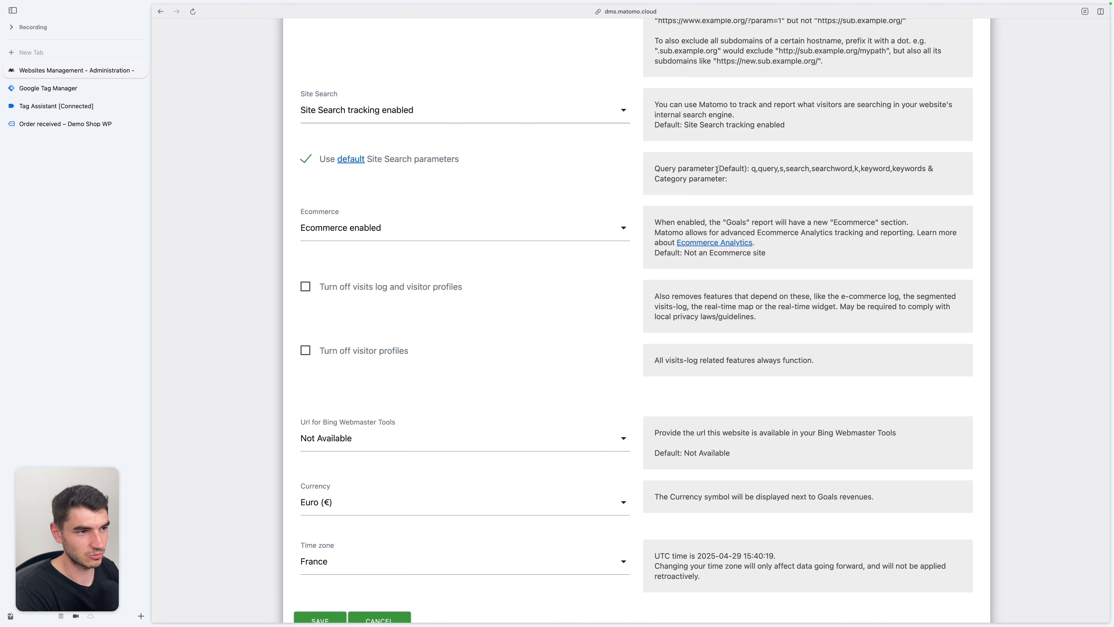
click(308, 163)
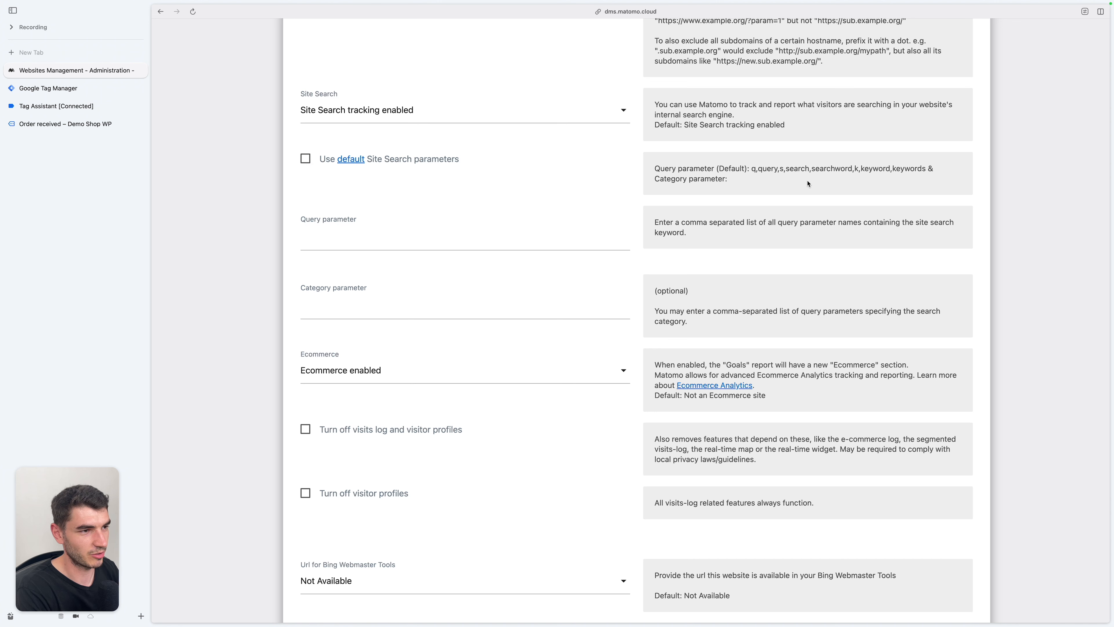
scroll(808, 184, down, 6)
click(317, 498)
key(ctrl+Tab)
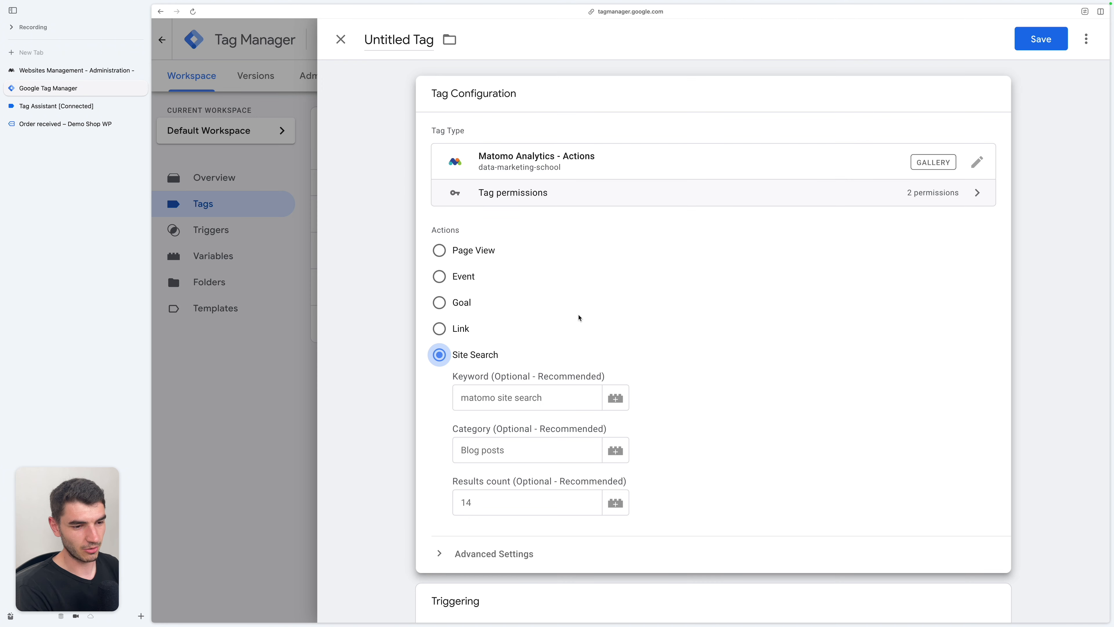